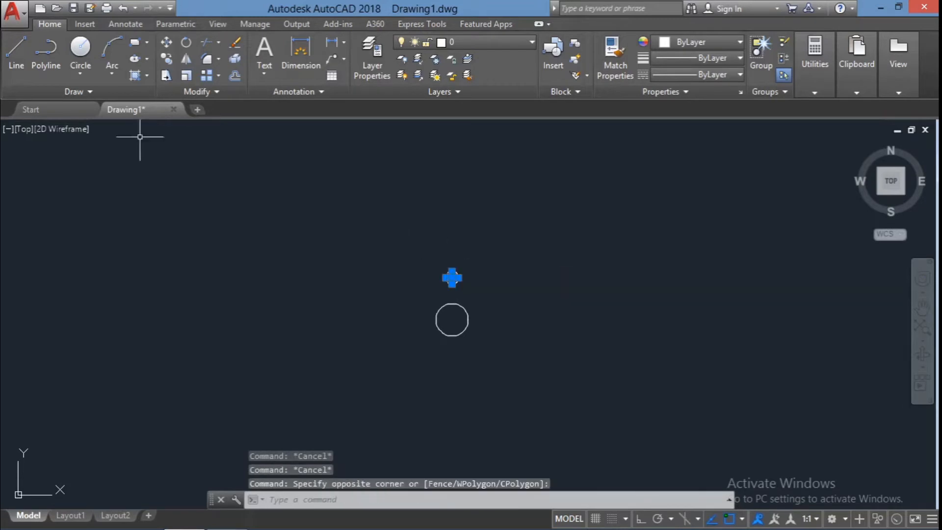
- Create a polar array of the selected small circle with 4 items about the centre of the larger circle
{"action": "type", "text": "ar"}
{"action": "key", "text": "Return"}
{"action": "type", "text": "po"}
{"action": "key", "text": "Return"}
{"action": "left_click", "coordinate": [452, 320]}
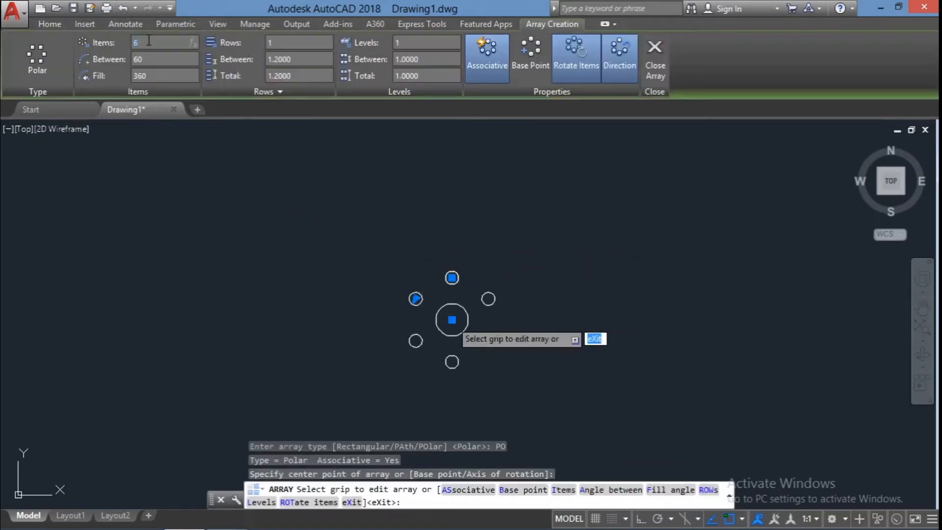
{"action": "type", "text": "4"}
{"action": "key", "text": "Return"}
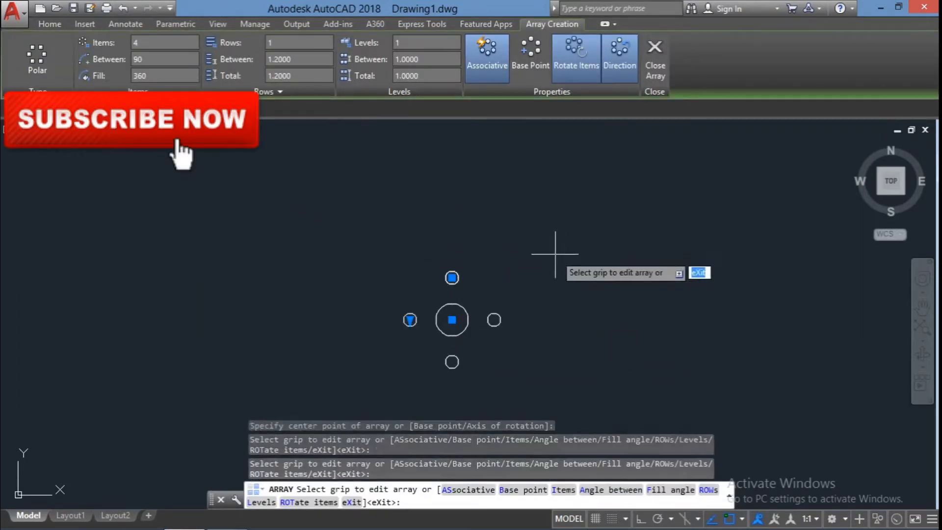
{"action": "key", "text": "Escape"}
{"action": "key", "text": "Escape"}
{"action": "key", "text": "Escape"}
- Explode the polar array of small circles into separate objects
{"action": "left_click", "coordinate": [495, 321]}
{"action": "type", "text": "E"}
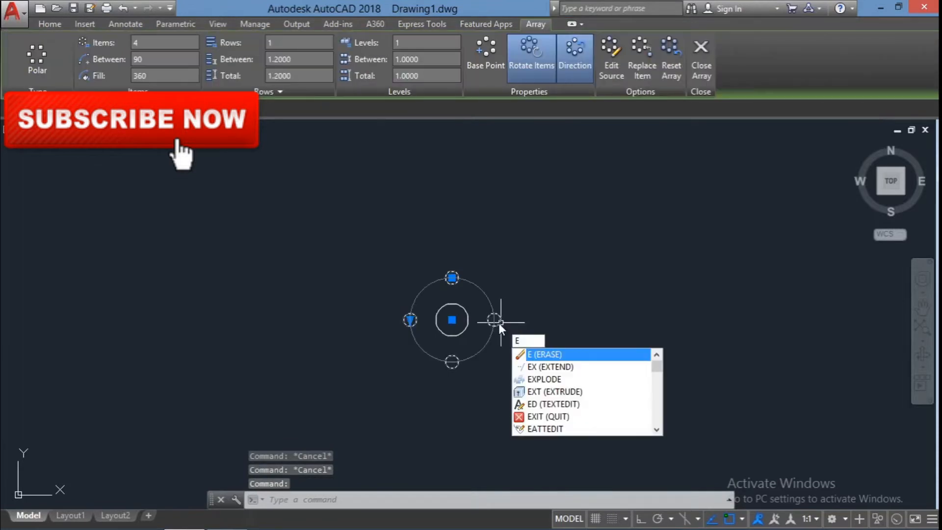
{"action": "type", "text": "xplode"}
{"action": "key", "text": "Return"}
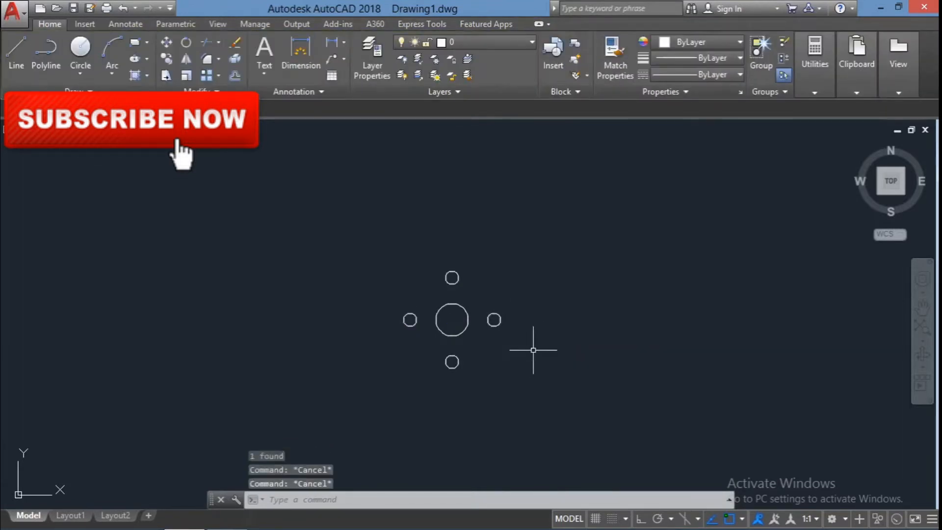
- Draw a circle of radius about 4.43 around the four holes, concentric with the centre circle
{"action": "type", "text": "c"}
{"action": "key", "text": "Return"}
{"action": "left_click", "coordinate": [452, 320]}
{"action": "left_click", "coordinate": [515, 354]}
- Draw two larger concentric circles around the existing ones, with radii of about 7.57 and 8.59
{"action": "key", "text": "Return"}
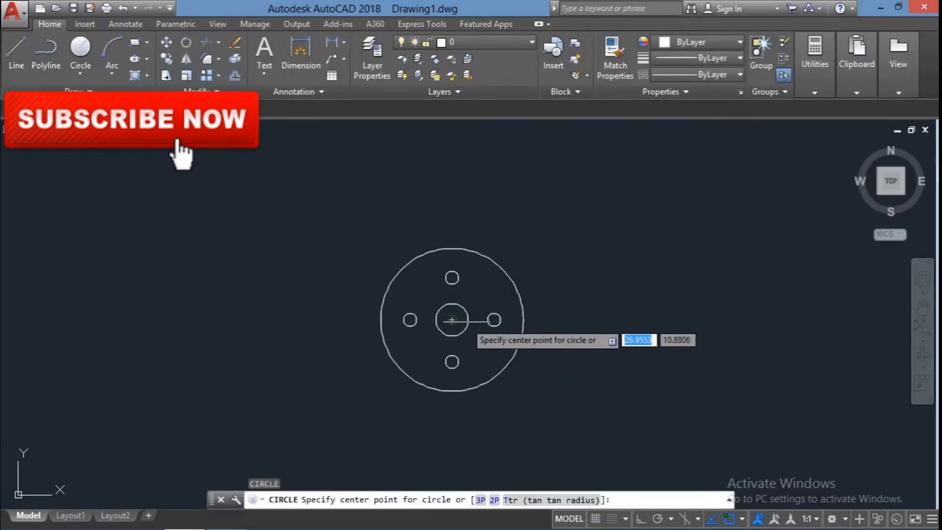
{"action": "left_click", "coordinate": [452, 320]}
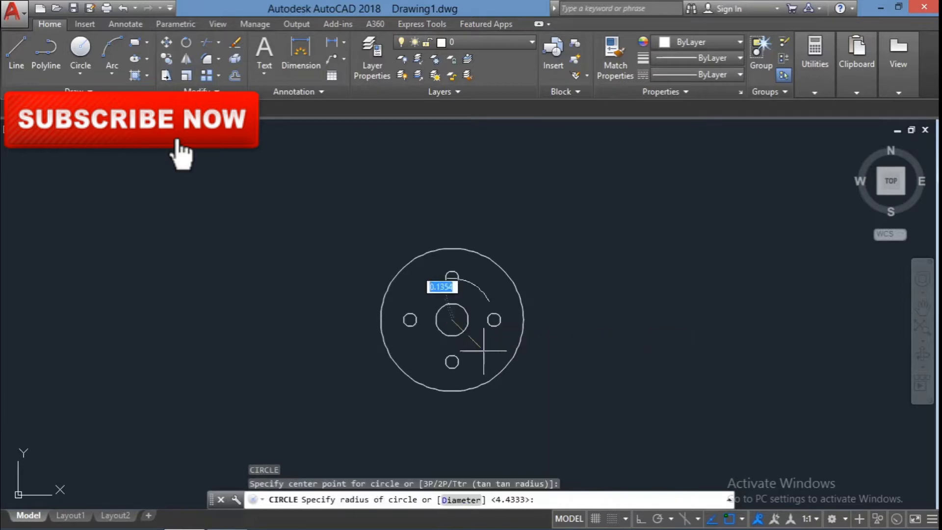
{"action": "left_click", "coordinate": [558, 379]}
{"action": "key", "text": "Return"}
{"action": "left_click", "coordinate": [452, 320]}
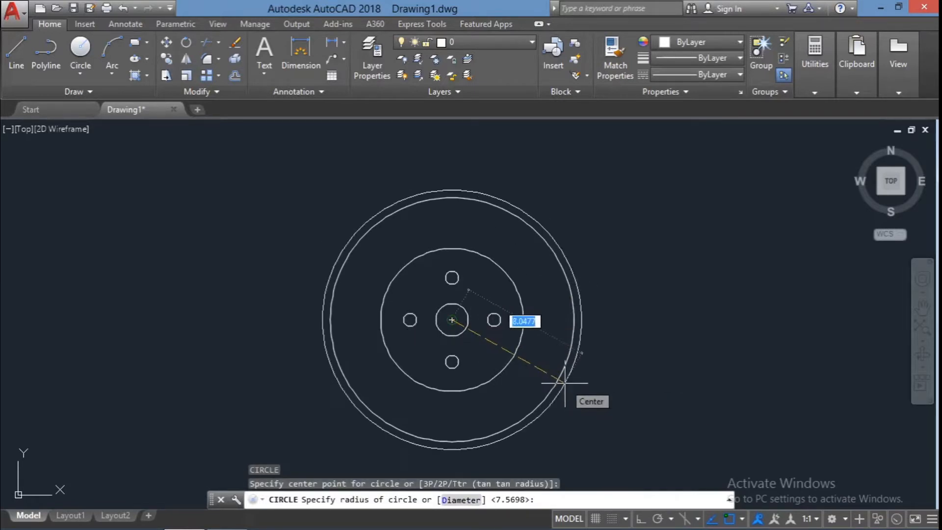
{"action": "left_click", "coordinate": [560, 379]}
{"action": "key", "text": "Escape"}
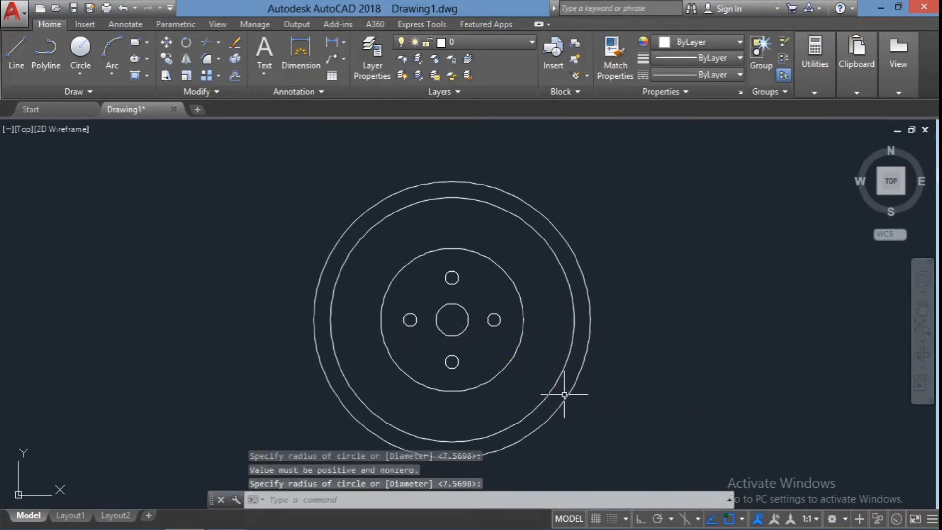
- Delete the second-largest circle and replace it with a slightly smaller concentric circle
{"action": "left_click", "coordinate": [553, 385]}
{"action": "key", "text": "Delete"}
{"action": "key", "text": "Return"}
{"action": "left_click", "coordinate": [452, 320]}
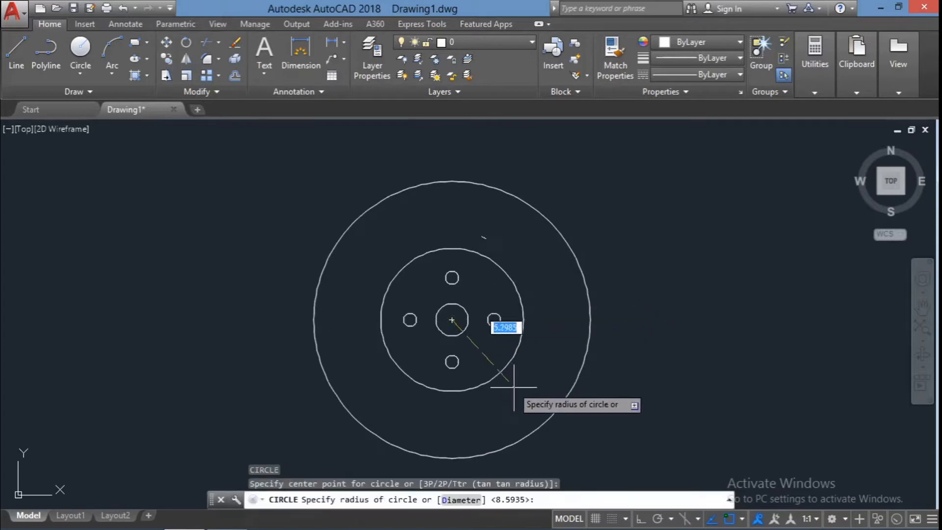
{"action": "left_click", "coordinate": [522, 415]}
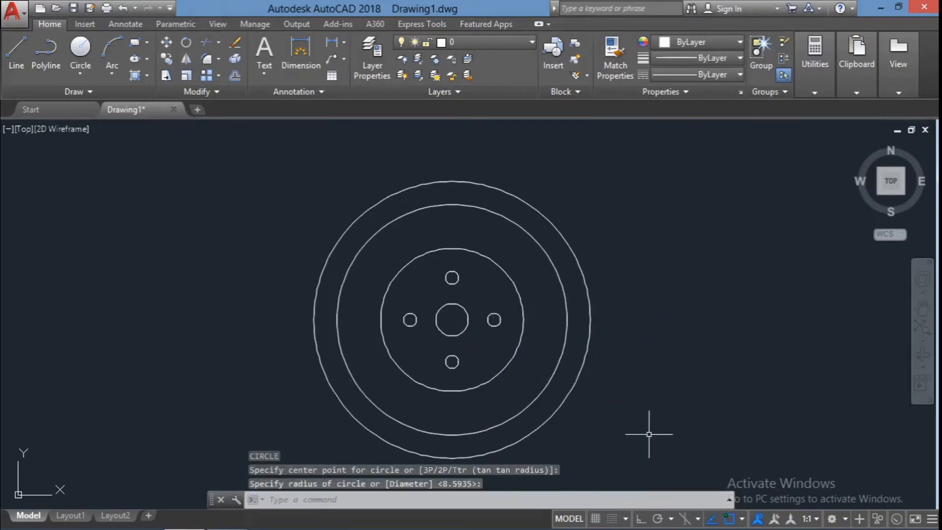
{"action": "key", "text": "Escape"}
{"action": "key", "text": "Escape"}
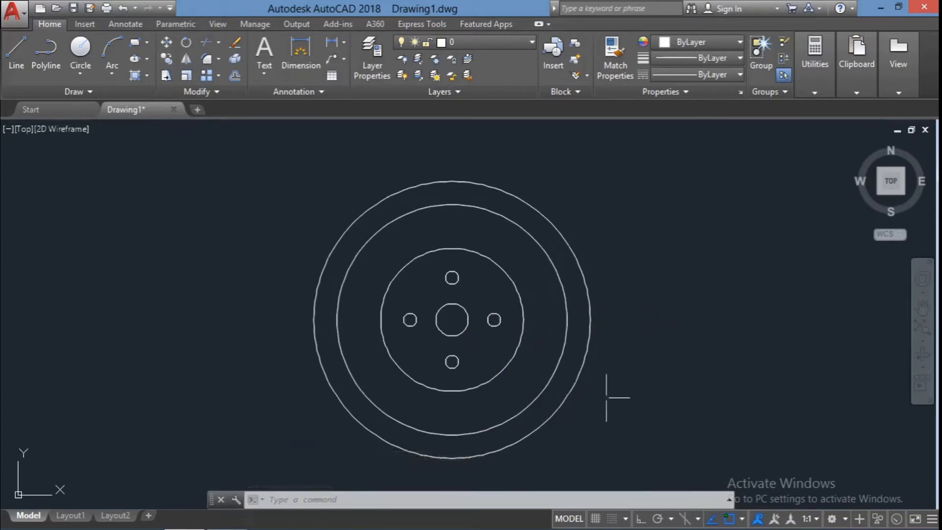
- Draw a short horizontal line level with the circles' centre, to the right of the wheel view
{"action": "middle_click_drag", "start_coordinate": [802, 339], "coordinate": [716, 333]}
{"action": "left_click_drag", "start_coordinate": [716, 333], "coordinate": [688, 333]}
{"action": "key", "text": "Escape"}
{"action": "type", "text": "l"}
{"action": "key", "text": "Return"}
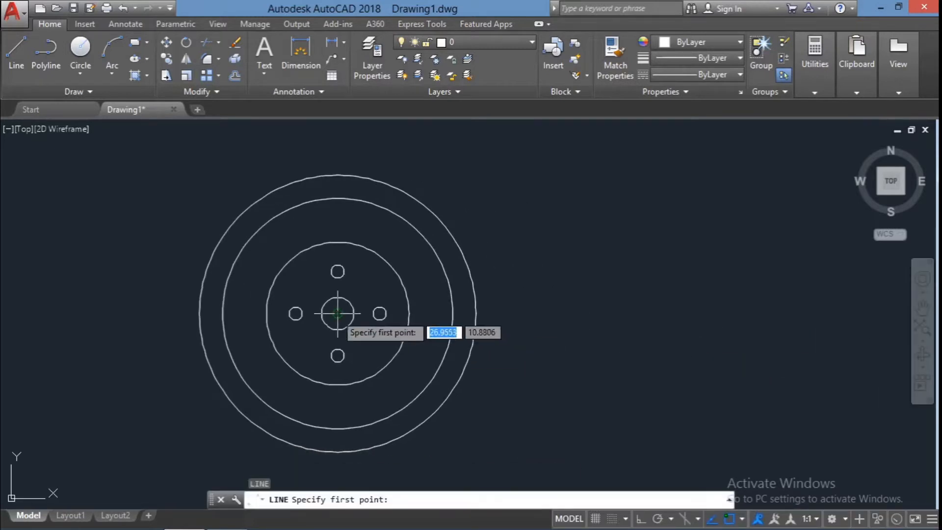
{"action": "left_click", "coordinate": [563, 314]}
{"action": "left_click", "coordinate": [692, 313]}
{"action": "key", "text": "Return"}
- Draw a horizontal projection line to the right from the top quadrant of the circle enclosing the holes
{"action": "key", "text": "Return"}
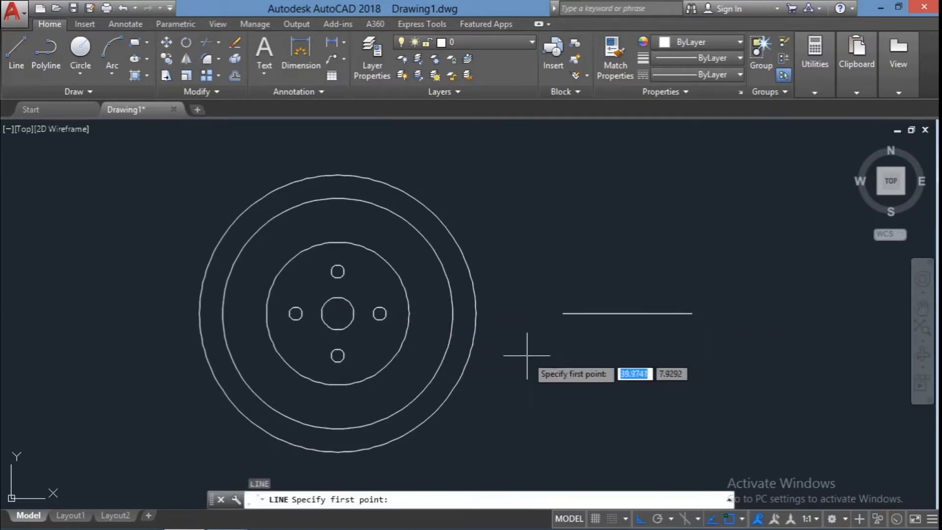
{"action": "left_click", "coordinate": [337, 242]}
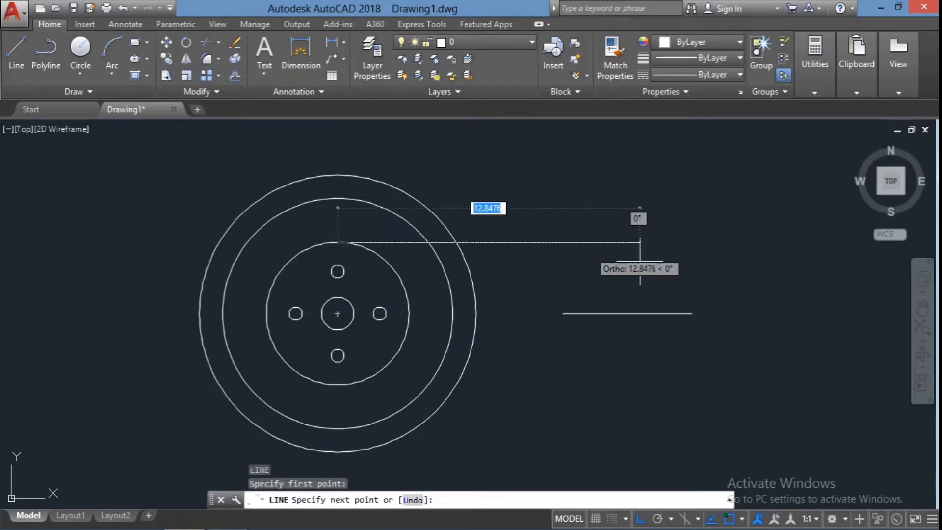
{"action": "left_click", "coordinate": [733, 268]}
{"action": "key", "text": "Escape"}
{"action": "key", "text": "Escape"}
{"action": "key", "text": "Escape"}
- Draw a horizontal projection line to the right from the top quadrant of the second-largest circle
{"action": "type", "text": "l"}
{"action": "key", "text": "Return"}
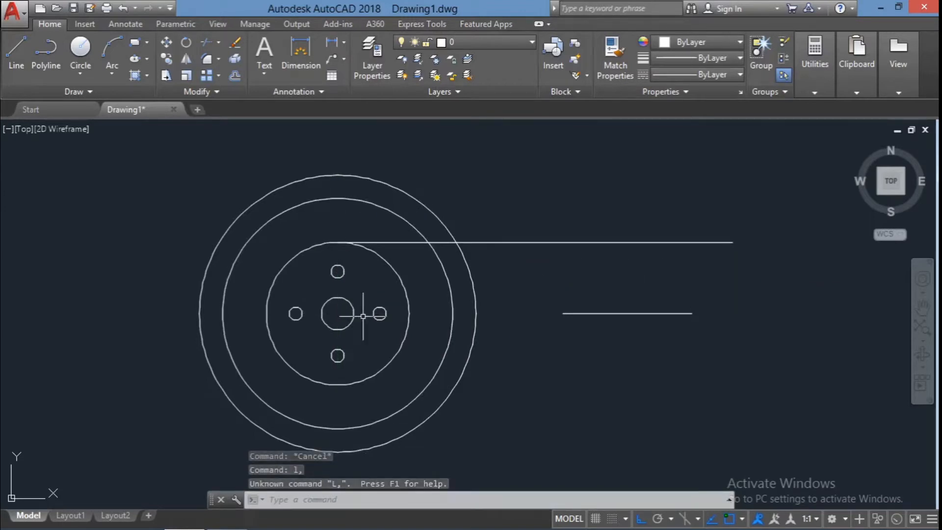
{"action": "left_click", "coordinate": [337, 197]}
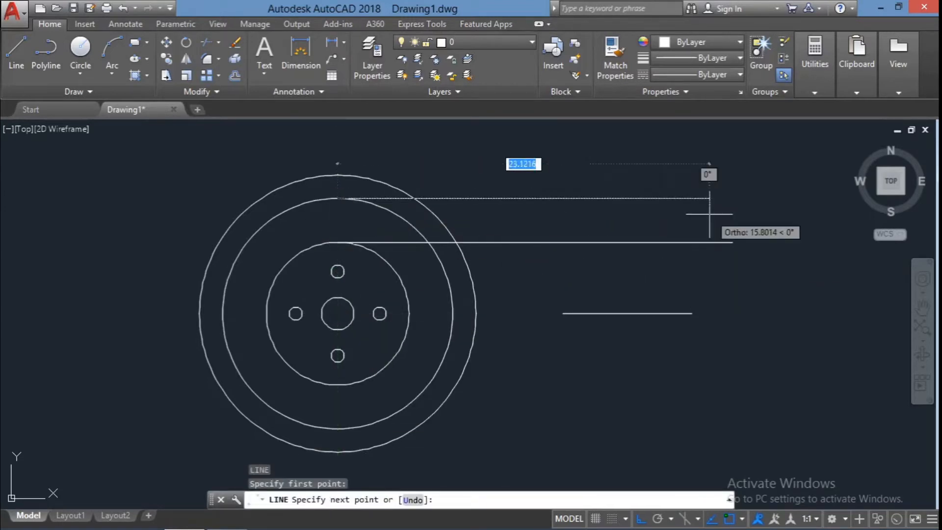
{"action": "left_click", "coordinate": [748, 220]}
{"action": "key", "text": "Escape"}
{"action": "key", "text": "Escape"}
- Draw a horizontal projection line to the right from the top quadrant of the outermost circle
{"action": "type", "text": "l"}
{"action": "key", "text": "Return"}
{"action": "left_click", "coordinate": [338, 175]}
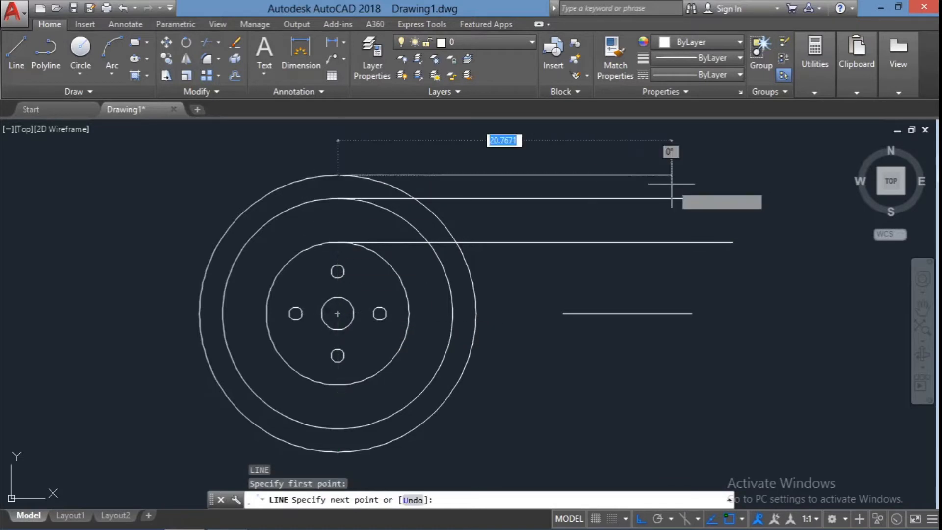
{"action": "left_click", "coordinate": [801, 185]}
{"action": "key", "text": "Escape"}
{"action": "key", "text": "Escape"}
- Draw a vertical line just right of the outermost circle, crossing all three projection lines and ending below centre level
{"action": "left_click", "coordinate": [499, 144]}
{"action": "key", "text": "Escape"}
{"action": "type", "text": "l"}
{"action": "key", "text": "Return"}
{"action": "left_click", "coordinate": [486, 148]}
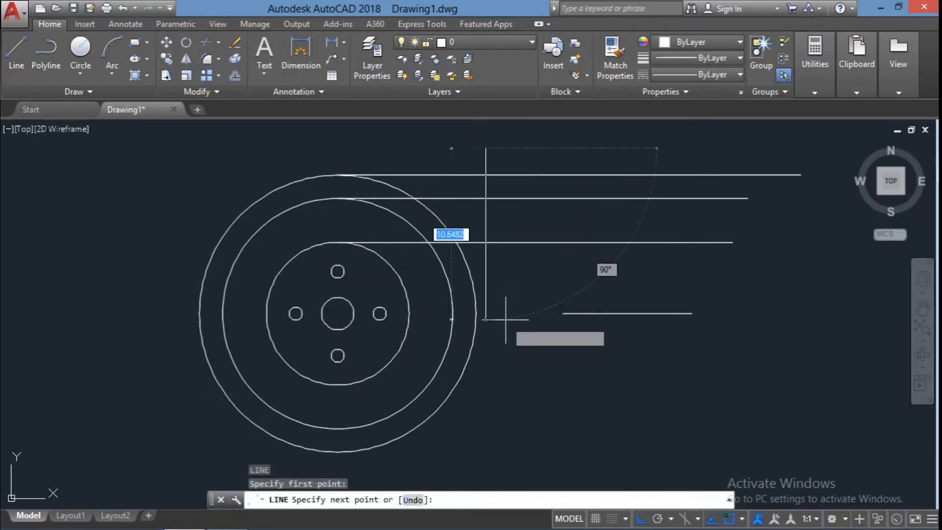
{"action": "left_click", "coordinate": [486, 342]}
{"action": "key", "text": "Escape"}
{"action": "key", "text": "Escape"}
{"action": "key", "text": "Escape"}
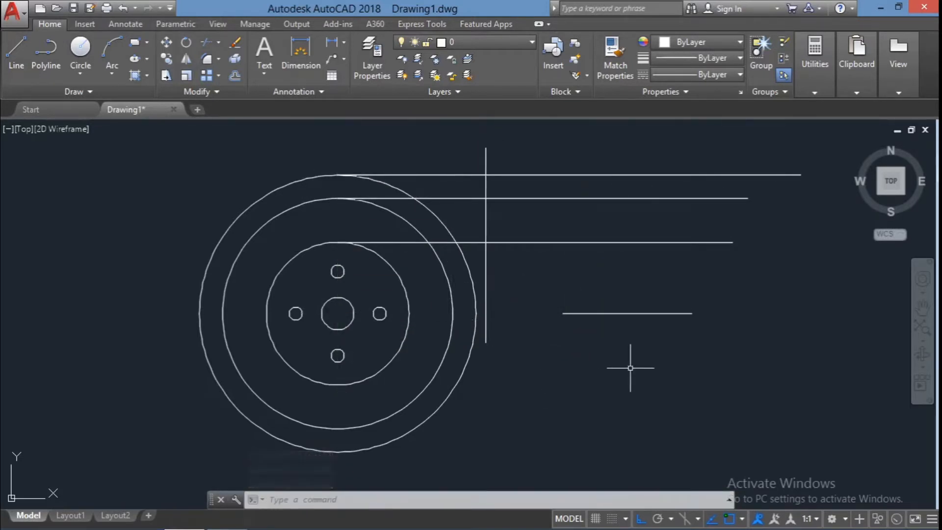
- Draw a vertical line from the right end of the short centre-level line up past the lowest projection line
{"action": "type", "text": "l"}
{"action": "key", "text": "Return"}
{"action": "left_click", "coordinate": [692, 313]}
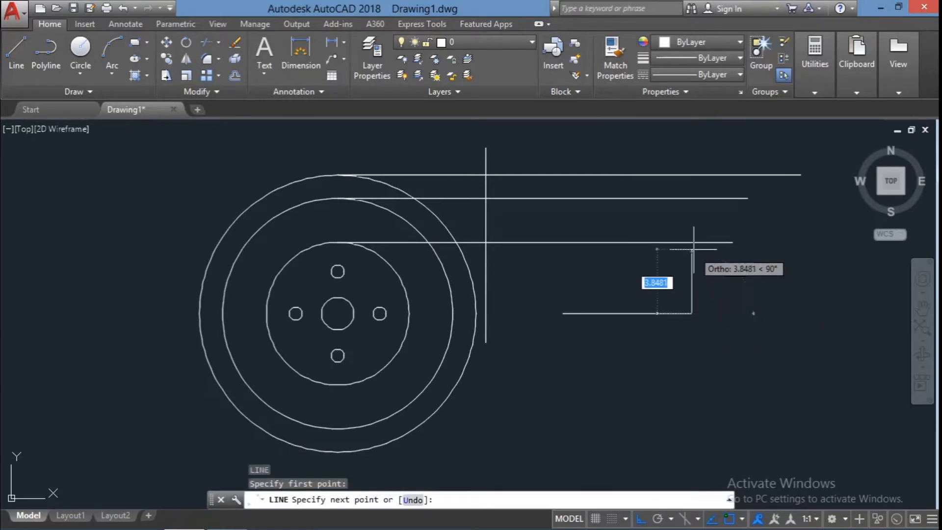
{"action": "left_click", "coordinate": [692, 226]}
{"action": "key", "text": "Return"}
- Draw a parallel vertical line slightly to the left, from the centre-level line up past the lowest projection line
{"action": "key", "text": "Return"}
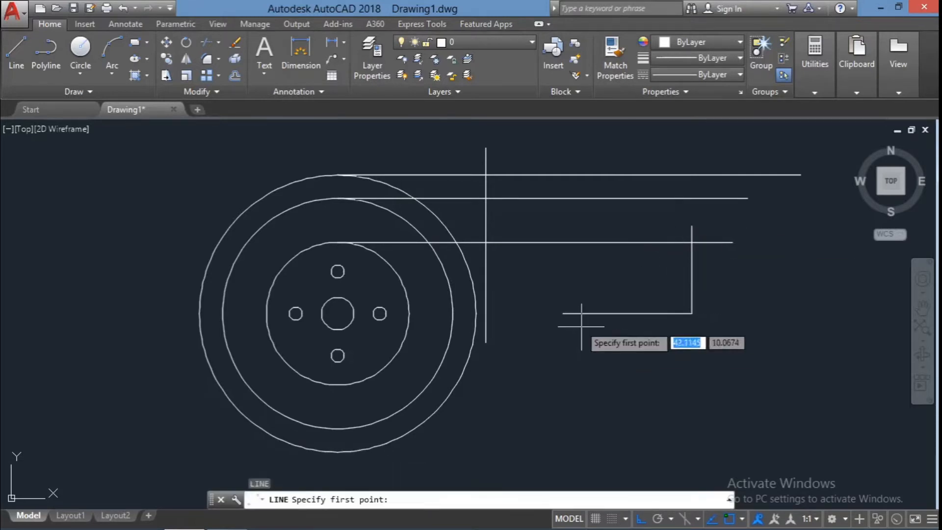
{"action": "left_click", "coordinate": [654, 313]}
{"action": "left_click", "coordinate": [654, 228]}
{"action": "key", "text": "Escape"}
{"action": "key", "text": "Escape"}
{"action": "key", "text": "Escape"}
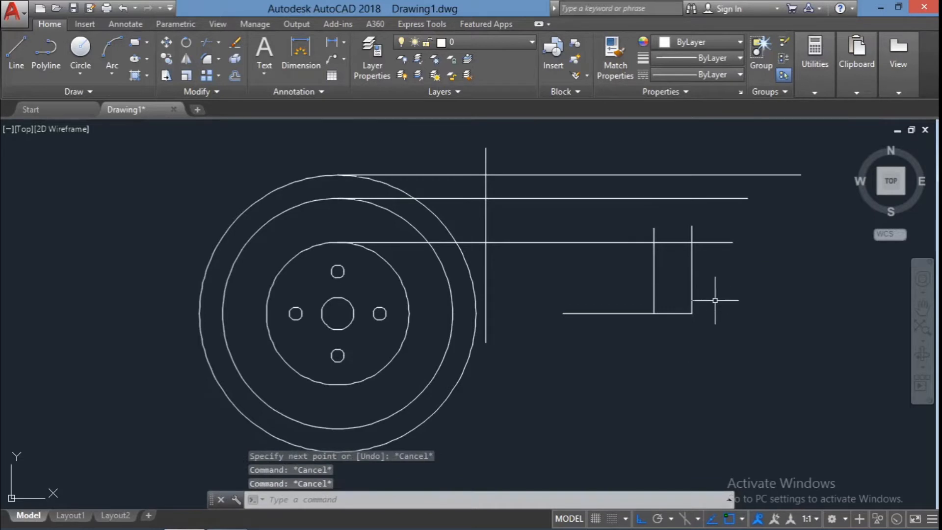
- Draw a slanted line with ortho off, from the lowest projection line up and right to just above the middle one
{"action": "type", "text": "l"}
{"action": "key", "text": "Return"}
{"action": "left_click", "coordinate": [726, 241]}
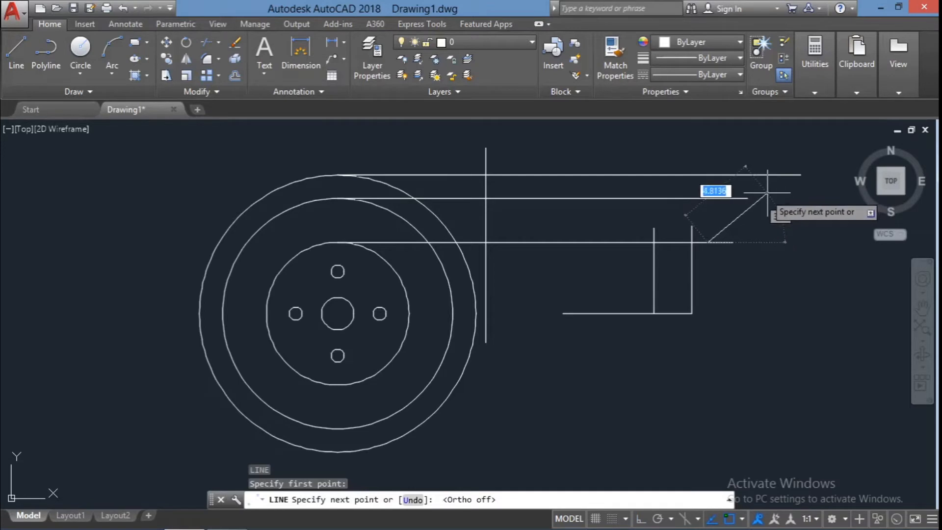
{"action": "left_click", "coordinate": [774, 196]}
{"action": "key", "text": "Escape"}
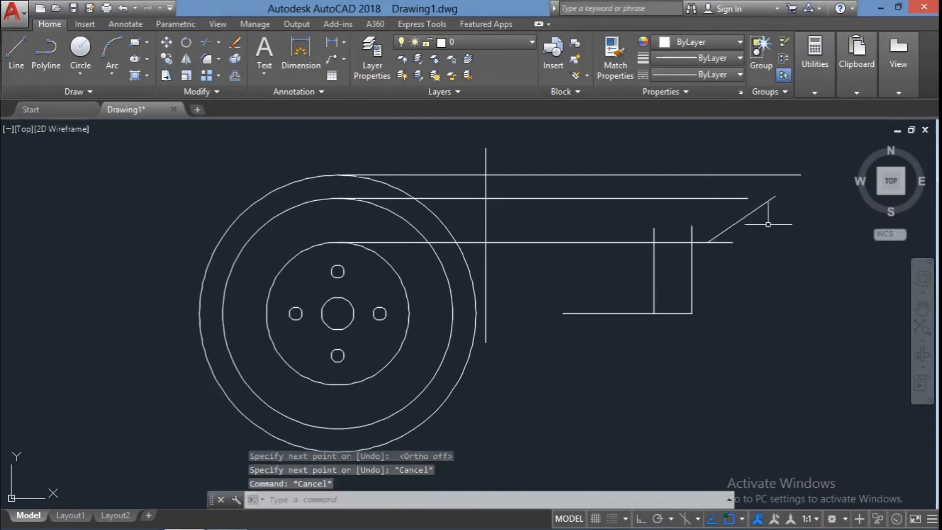
- Lengthen the middle projection line with a short horizontal segment running past the slanted line, with ortho on
{"action": "key", "text": "Return"}
{"action": "left_click", "coordinate": [775, 196]}
{"action": "left_click", "coordinate": [806, 200]}
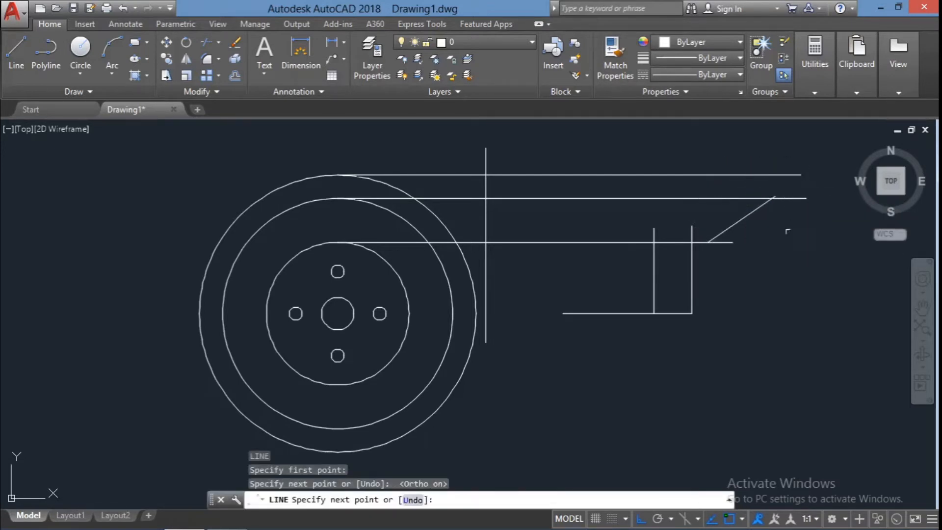
{"action": "key", "text": "Escape"}
{"action": "key", "text": "Escape"}
- Try to trim the slanted line's overshoot above the middle projection line
{"action": "left_click", "coordinate": [789, 216]}
{"action": "left_click", "coordinate": [764, 197]}
{"action": "type", "text": "tr"}
{"action": "key", "text": "Return"}
{"action": "left_click", "coordinate": [791, 236]}
{"action": "left_click", "coordinate": [774, 193]}
{"action": "left_click", "coordinate": [775, 197]}
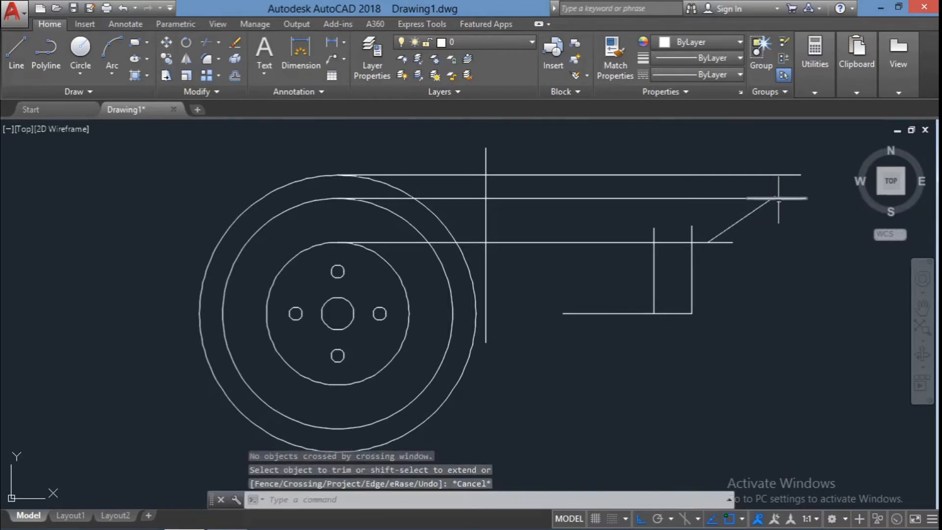
{"action": "key", "text": "Escape"}
{"action": "key", "text": "Escape"}
- Draw a vertical line from near the right end of the middle projection line up past the top projection line
{"action": "middle_click_drag", "start_coordinate": [797, 201], "coordinate": [678, 257]}
{"action": "type", "text": "l"}
{"action": "key", "text": "Return"}
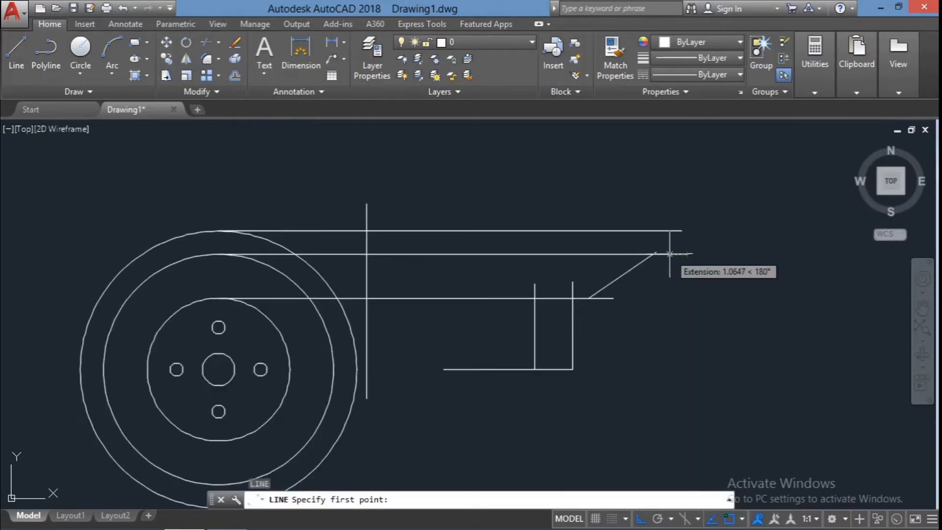
{"action": "left_click", "coordinate": [674, 254]}
{"action": "left_click", "coordinate": [673, 186]}
{"action": "key", "text": "Escape"}
{"action": "key", "text": "Escape"}
{"action": "key", "text": "Escape"}
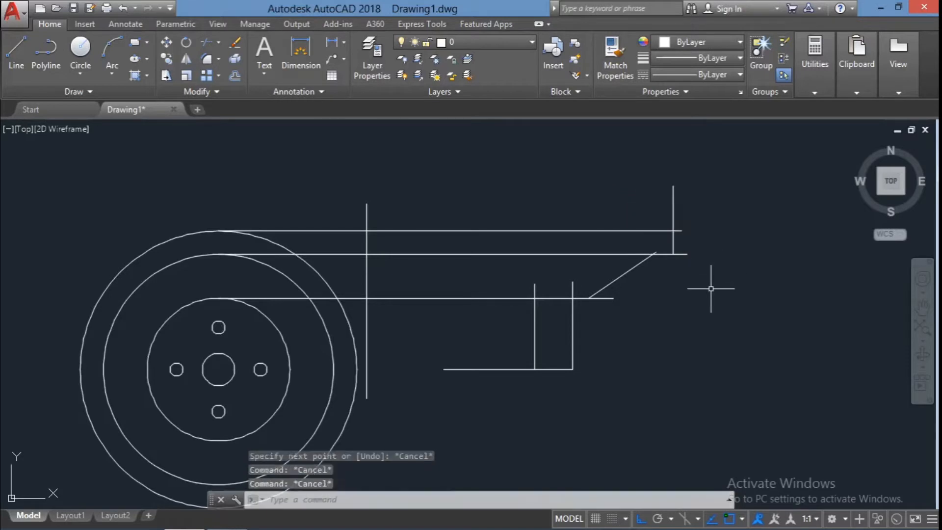
{"action": "key", "text": "Return"}
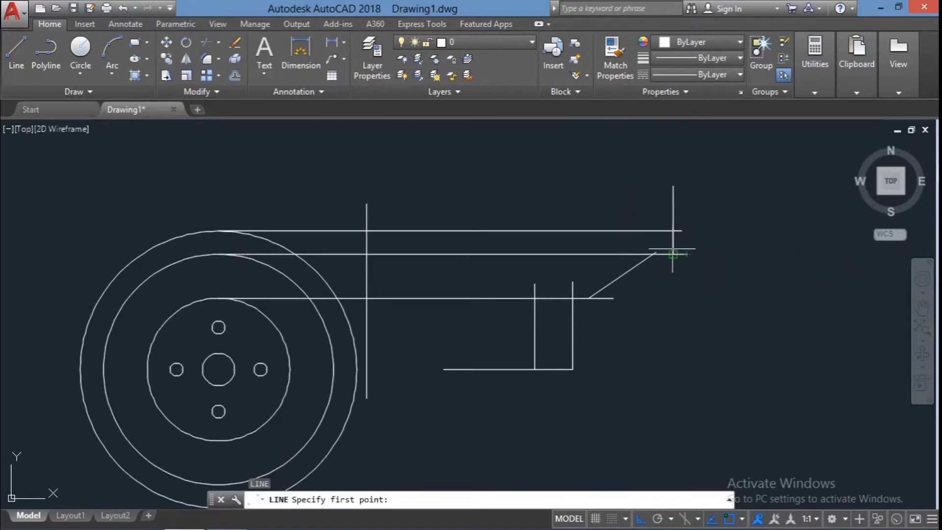
{"action": "type", "text": "0.5"}
{"action": "key", "text": "Return"}
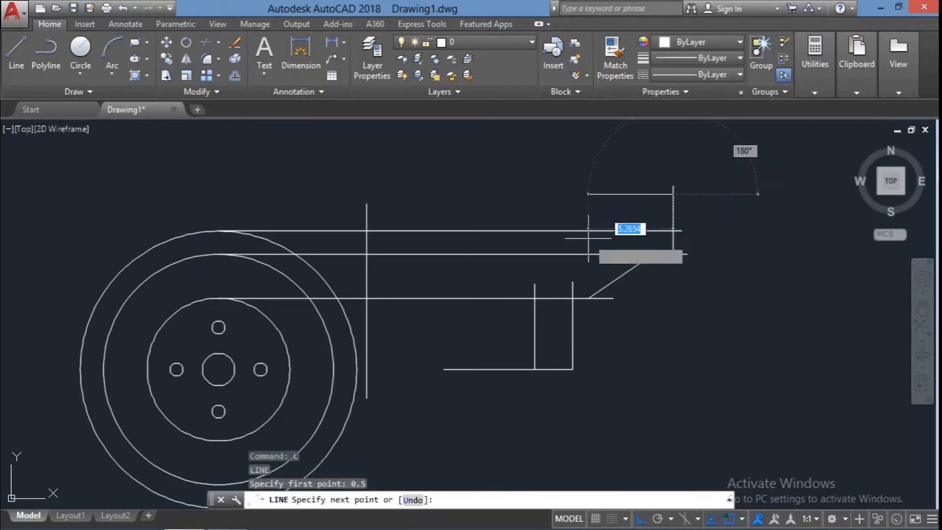
{"action": "key", "text": "Escape"}
- Draw a short horizontal line leftward from the rightmost vertical line, slightly above the middle projection line
{"action": "scroll", "coordinate": [673, 253], "scroll_direction": "up", "scroll_amount": 5}
{"action": "key", "text": "Return"}
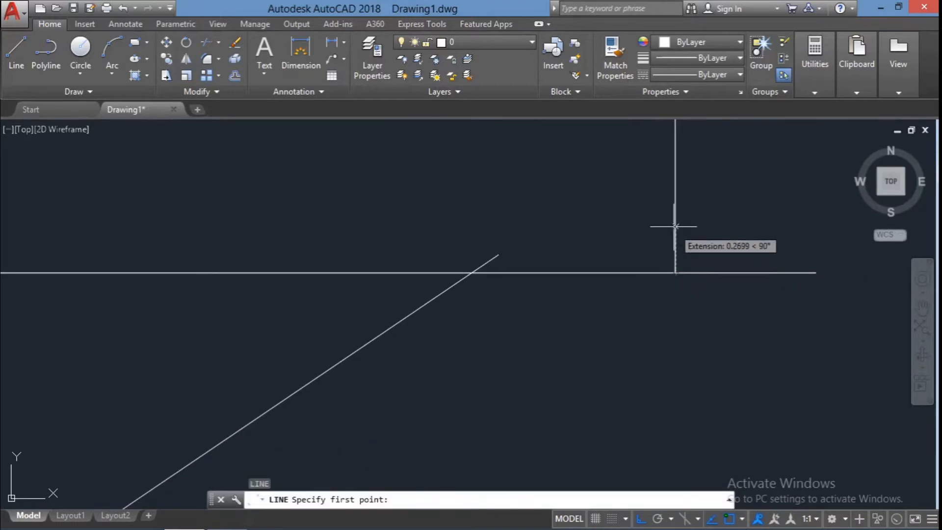
{"action": "scroll", "coordinate": [676, 205], "scroll_direction": "down", "scroll_amount": 2}
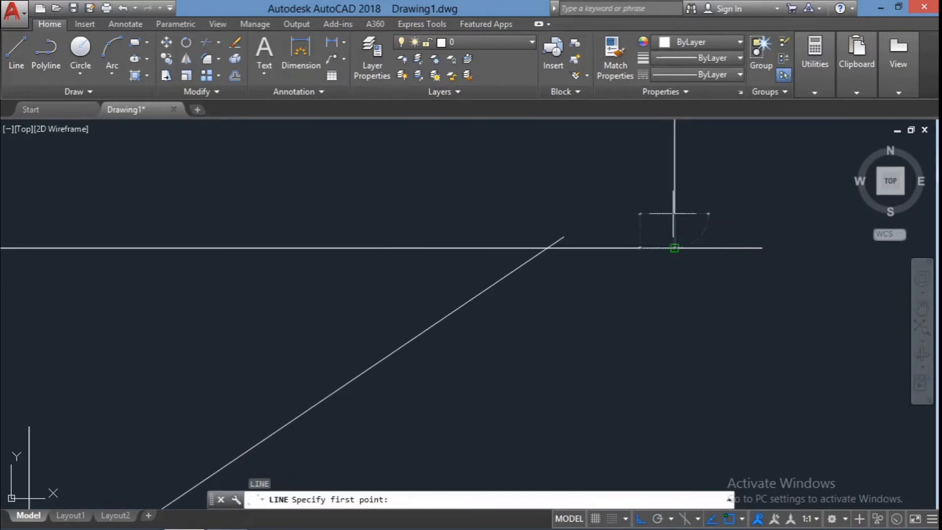
{"action": "left_click", "coordinate": [675, 248]}
{"action": "scroll", "coordinate": [557, 216], "scroll_direction": "down", "scroll_amount": 3}
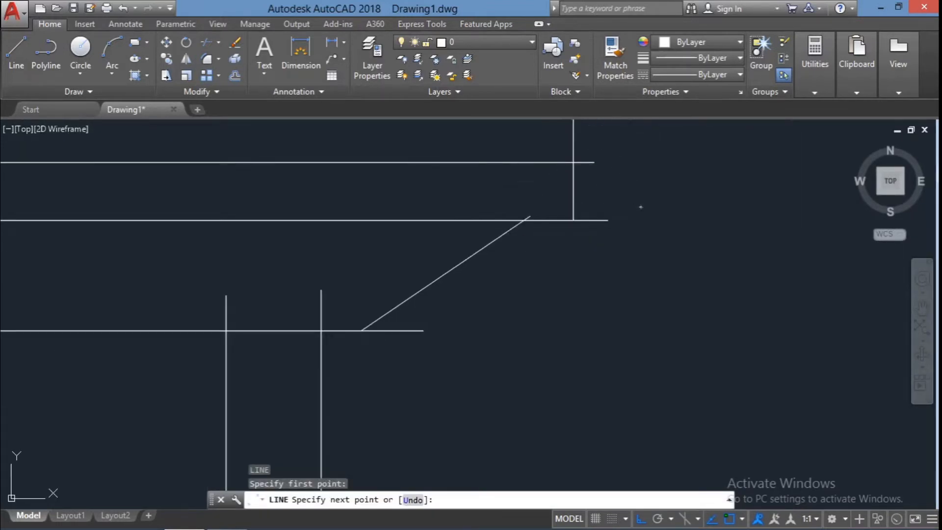
{"action": "left_click", "coordinate": [496, 207]}
{"action": "key", "text": "Escape"}
{"action": "key", "text": "Escape"}
{"action": "key", "text": "Escape"}
- Trim the slanted line's overshoot above the middle projection line
{"action": "scroll", "coordinate": [566, 201], "scroll_direction": "up", "scroll_amount": 4}
{"action": "left_click", "coordinate": [564, 275]}
{"action": "left_click", "coordinate": [404, 200]}
{"action": "type", "text": "tr"}
{"action": "left_click", "coordinate": [465, 240]}
{"action": "key", "text": "Escape"}
{"action": "key", "text": "Escape"}
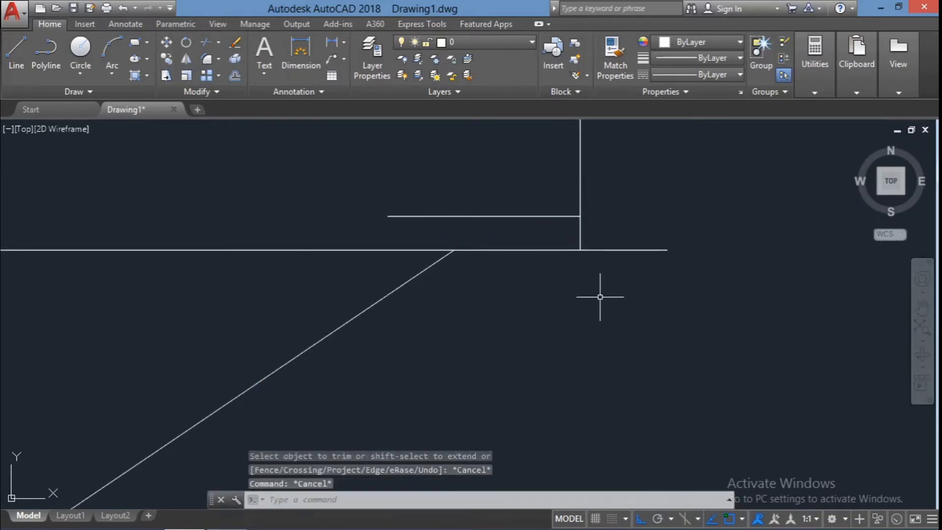
- Draw a stepped line from near the outer end of the short horizontal line: 0.1 down, then horizontally inward, then sloping slightly down
{"action": "type", "text": "l"}
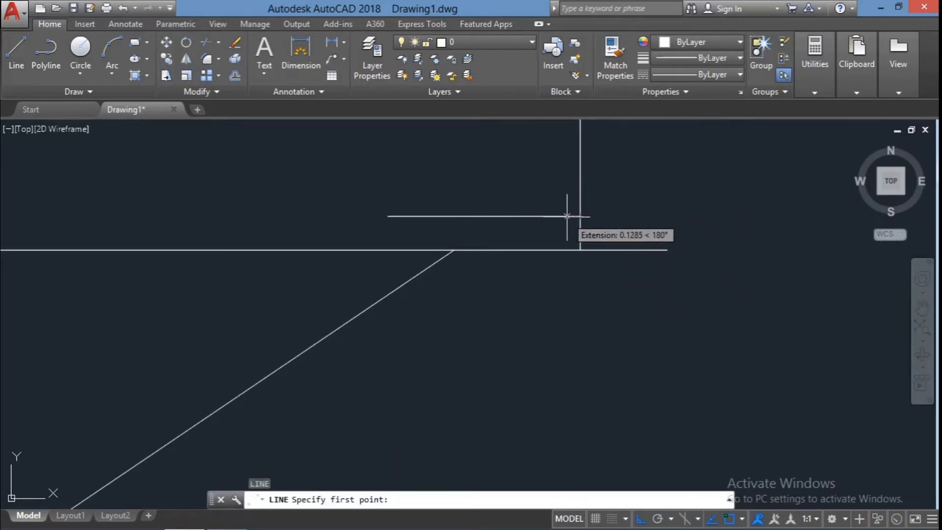
{"action": "left_click", "coordinate": [564, 216]}
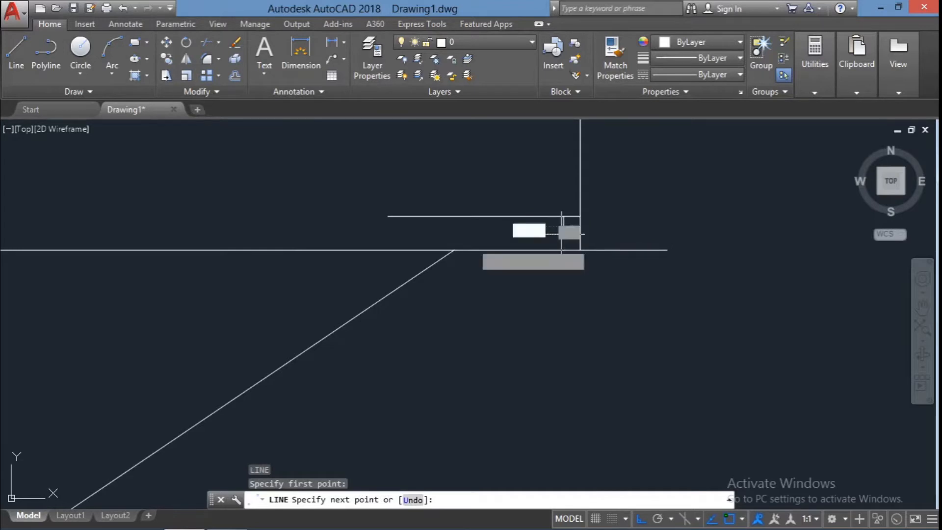
{"action": "type", "text": "0.1"}
{"action": "key", "text": "Return"}
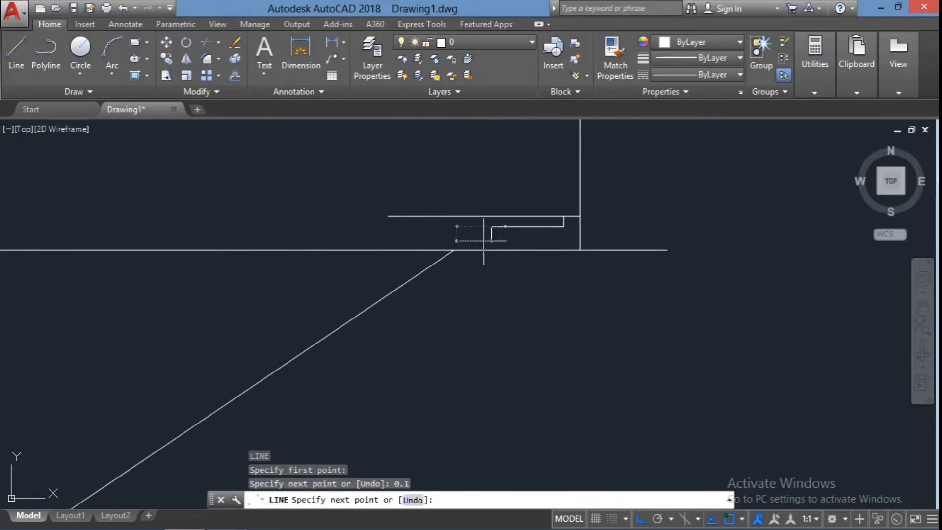
{"action": "left_click", "coordinate": [491, 238]}
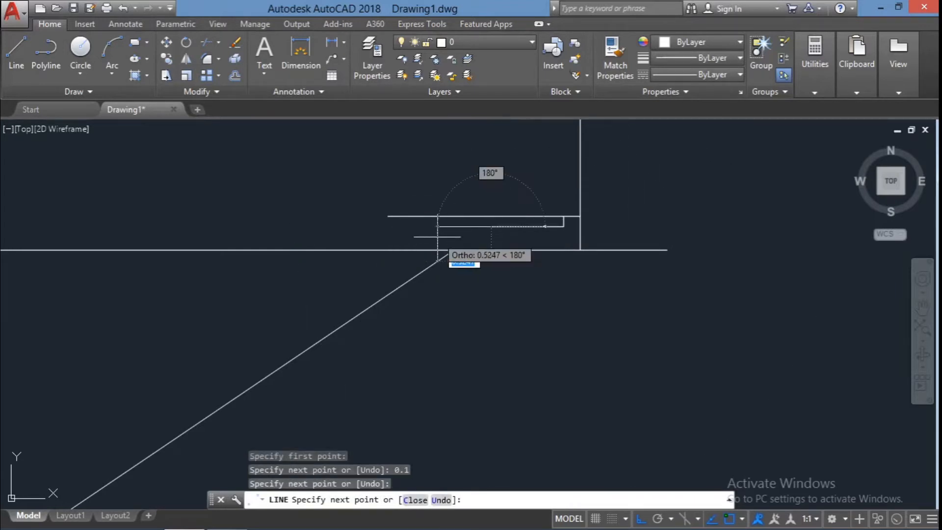
{"action": "left_click", "coordinate": [406, 231]}
- Continue the line diagonally to the top of the hub's outer vertical line, then horizontally past the hub's inner vertical line
{"action": "scroll", "coordinate": [386, 243], "scroll_direction": "down", "scroll_amount": 3}
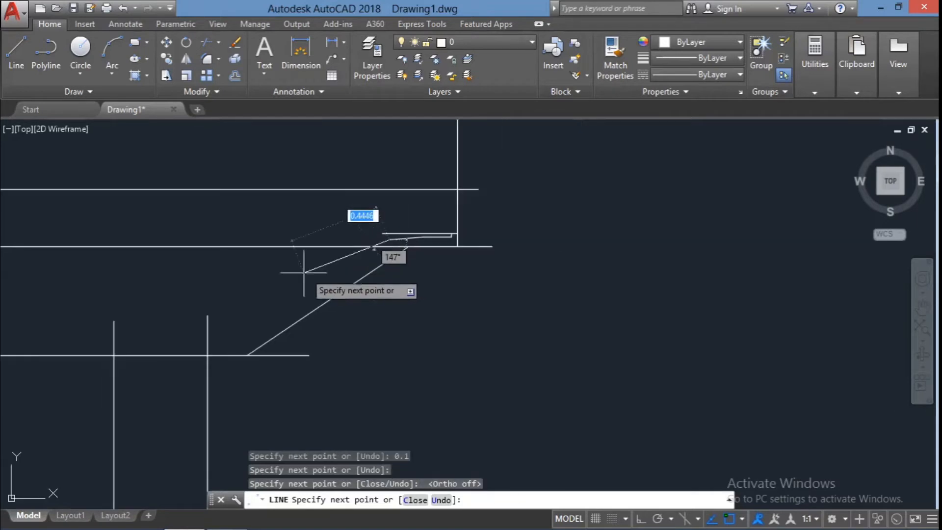
{"action": "left_click", "coordinate": [207, 316]}
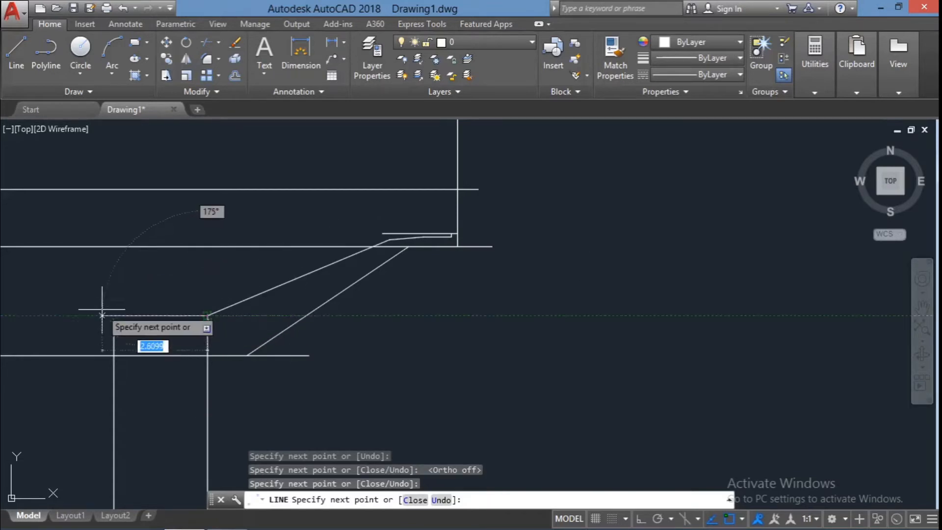
{"action": "left_click", "coordinate": [82, 315]}
{"action": "key", "text": "Escape"}
- Trim the short horizontal rim line inside the step and the middle projection line's overshoot beyond the outer vertical line
{"action": "left_click", "coordinate": [922, 308]}
{"action": "left_click_drag", "start_coordinate": [512, 268], "coordinate": [594, 275]}
{"action": "scroll", "coordinate": [535, 255], "scroll_direction": "up", "scroll_amount": 4}
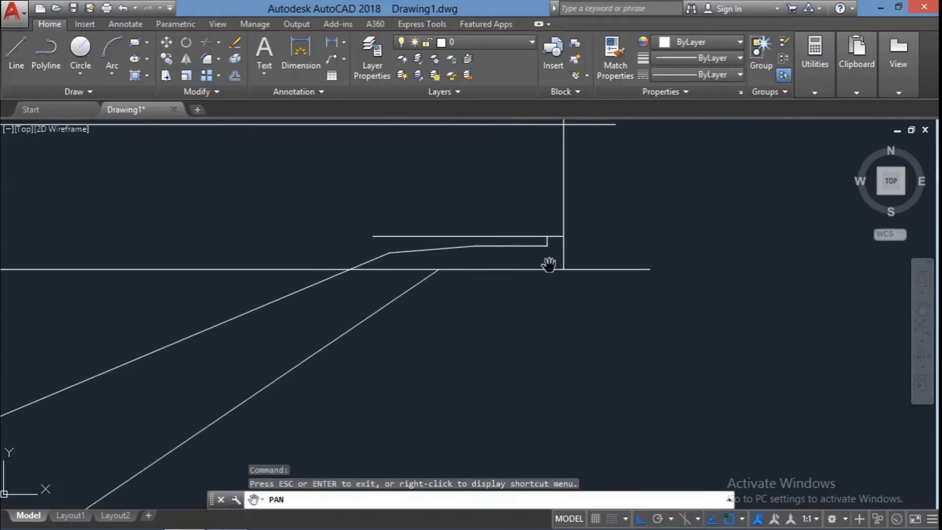
{"action": "key", "text": "Escape"}
{"action": "left_click", "coordinate": [591, 302]}
{"action": "left_click", "coordinate": [470, 226]}
{"action": "type", "text": "tr"}
{"action": "key", "text": "Return"}
{"action": "left_click", "coordinate": [494, 236]}
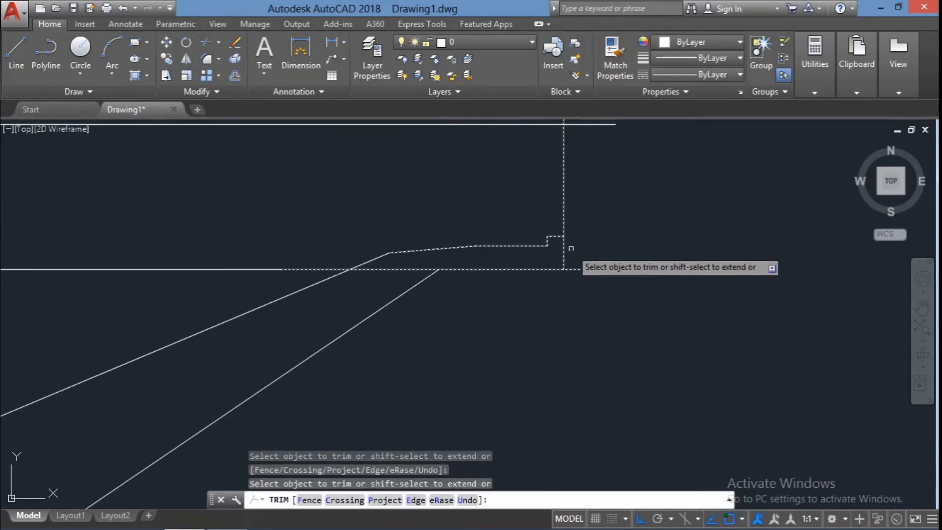
{"action": "left_click", "coordinate": [574, 269]}
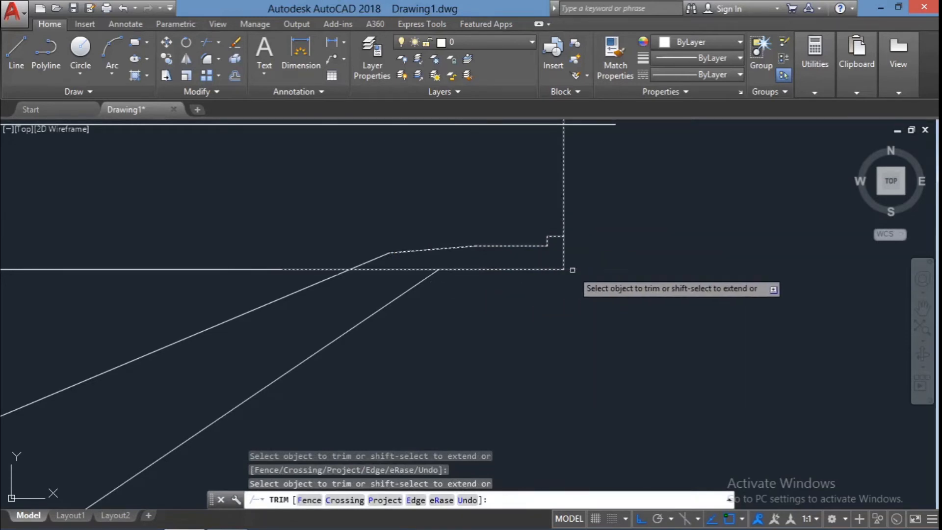
{"action": "key", "text": "Escape"}
- Trim the middle projection line just inside the upper slanted line at the rim
{"action": "left_click", "coordinate": [419, 307]}
{"action": "left_click", "coordinate": [302, 225]}
{"action": "type", "text": "tr"}
{"action": "key", "text": "Return"}
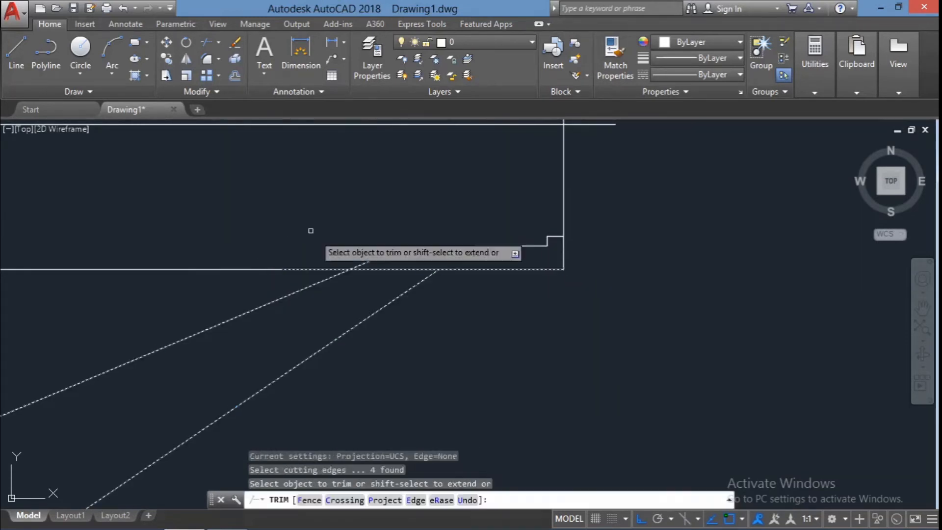
{"action": "left_click", "coordinate": [334, 270]}
{"action": "key", "text": "Escape"}
{"action": "key", "text": "Escape"}
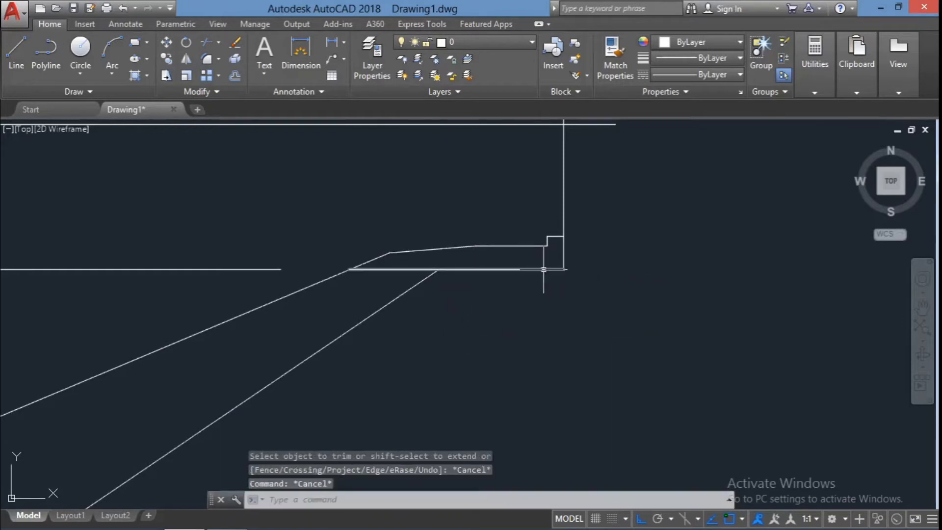
- Mirror the rim's vertical line, two short upper lines and bottom line about a vertical axis beyond the profile, keeping the originals
{"action": "left_click", "coordinate": [537, 270]}
{"action": "type", "text": "mi"}
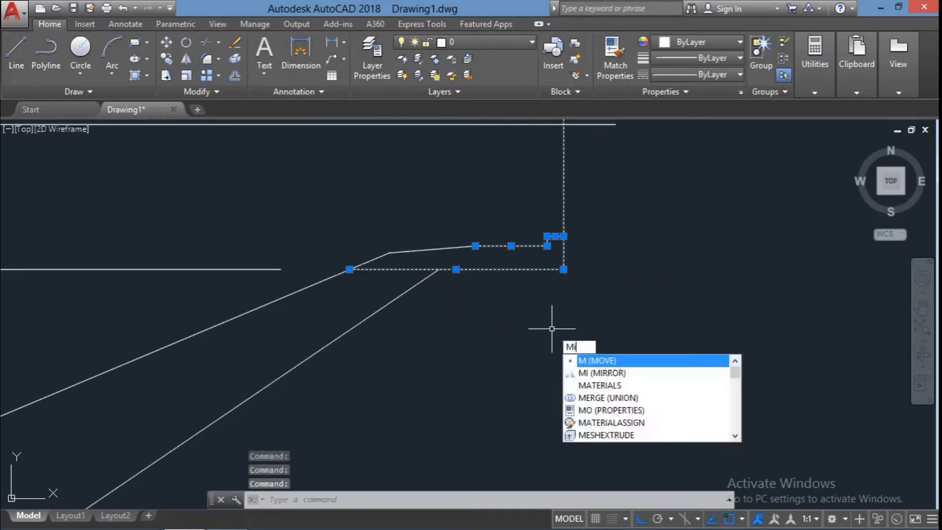
{"action": "key", "text": "Return"}
{"action": "left_click", "coordinate": [870, 269]}
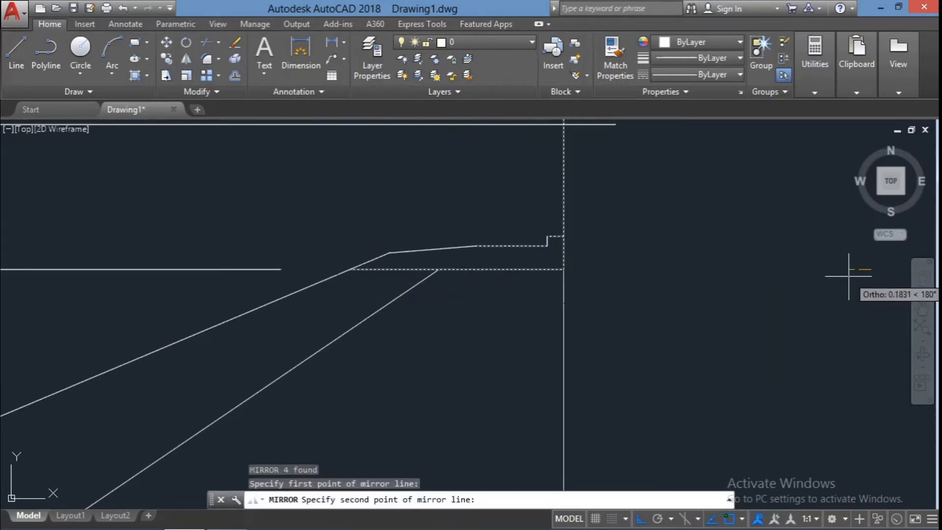
{"action": "scroll", "coordinate": [722, 242], "scroll_direction": "down", "scroll_amount": 5}
{"action": "left_click", "coordinate": [754, 224]}
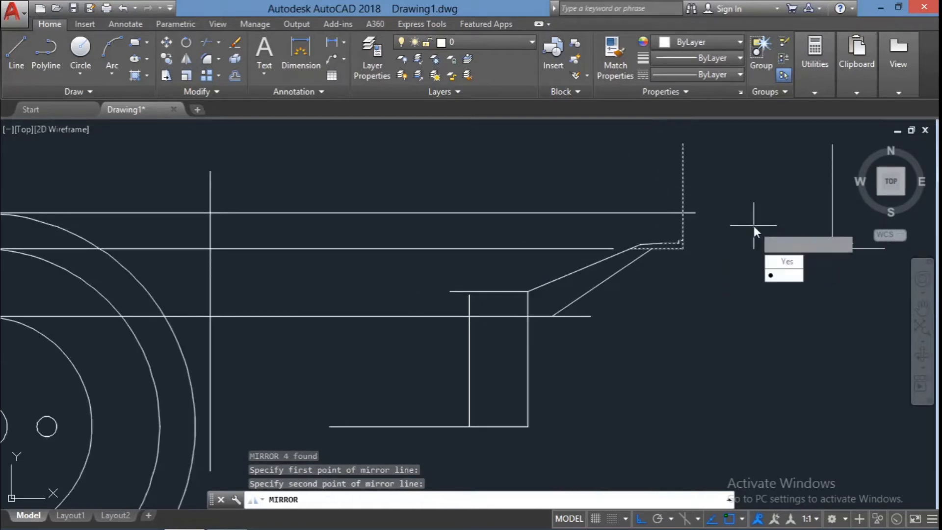
{"action": "key", "text": "Return"}
{"action": "key", "text": "Escape"}
{"action": "key", "text": "Escape"}
- Erase the remaining part of the middle projection line between the front view and the side profile
{"action": "left_click", "coordinate": [488, 247]}
{"action": "left_click", "coordinate": [487, 254]}
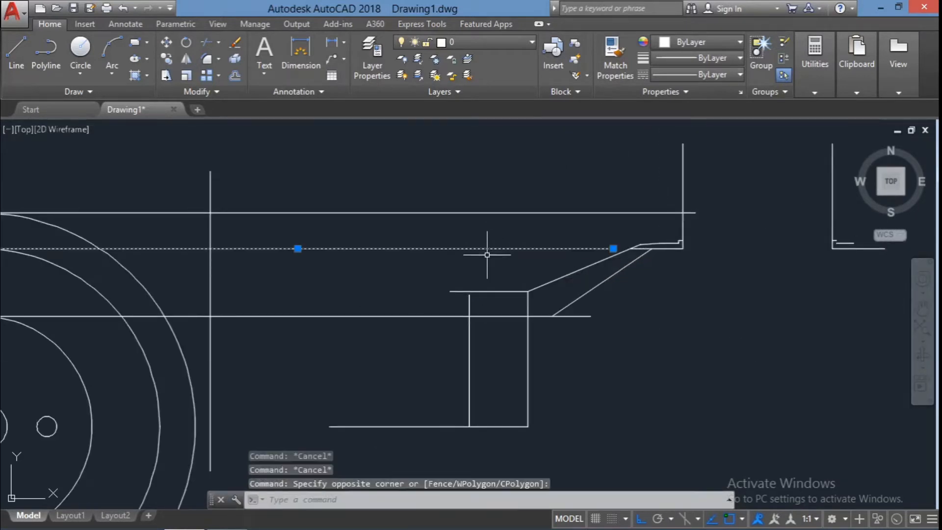
{"action": "key", "text": "Delete"}
- Draw the missing short vertical line that closes the step on the mirrored rim
{"action": "scroll", "coordinate": [852, 267], "scroll_direction": "up", "scroll_amount": 2}
{"action": "left_click", "coordinate": [852, 267]}
{"action": "key", "text": "Escape"}
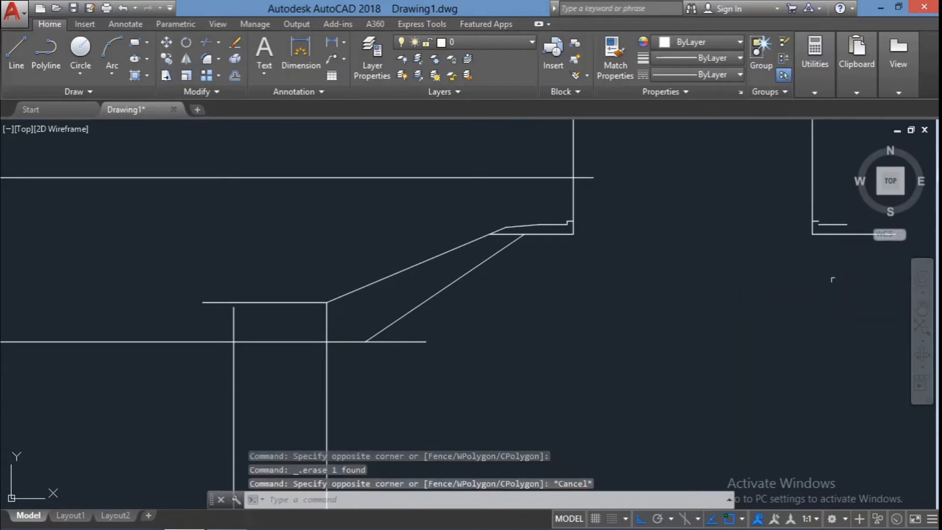
{"action": "scroll", "coordinate": [814, 255], "scroll_direction": "up", "scroll_amount": 4}
{"action": "key", "text": "Escape"}
{"action": "type", "text": "l"}
{"action": "key", "text": "Return"}
{"action": "left_click", "coordinate": [774, 217]}
{"action": "left_click", "coordinate": [774, 201]}
{"action": "key", "text": "Escape"}
{"action": "key", "text": "Escape"}
{"action": "key", "text": "Escape"}
{"action": "scroll", "coordinate": [768, 273], "scroll_direction": "down", "scroll_amount": 6}
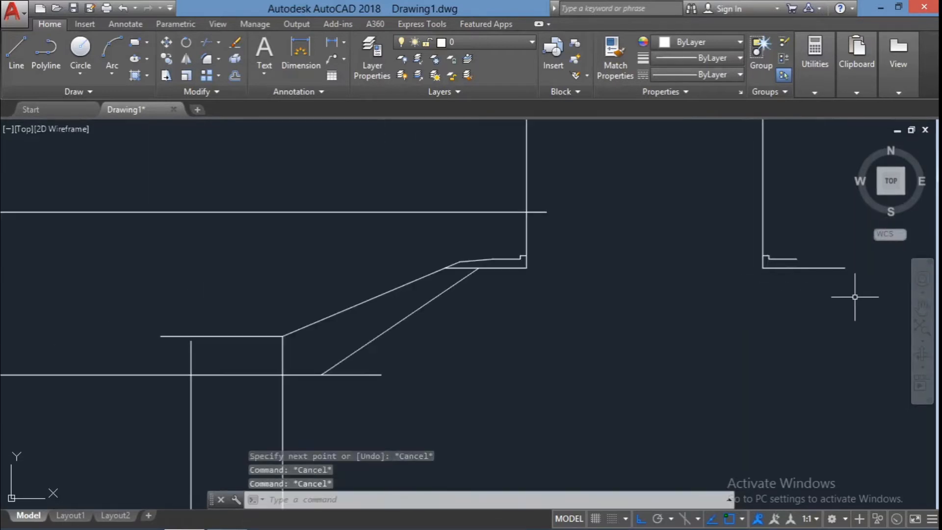
- Move the mirrored rim lines horizontally by the bottom line's free end to the opposite side of the hub, near the front view
{"action": "left_click", "coordinate": [857, 307]}
{"action": "left_click", "coordinate": [743, 229]}
{"action": "type", "text": "m"}
{"action": "key", "text": "Return"}
{"action": "left_click", "coordinate": [845, 268]}
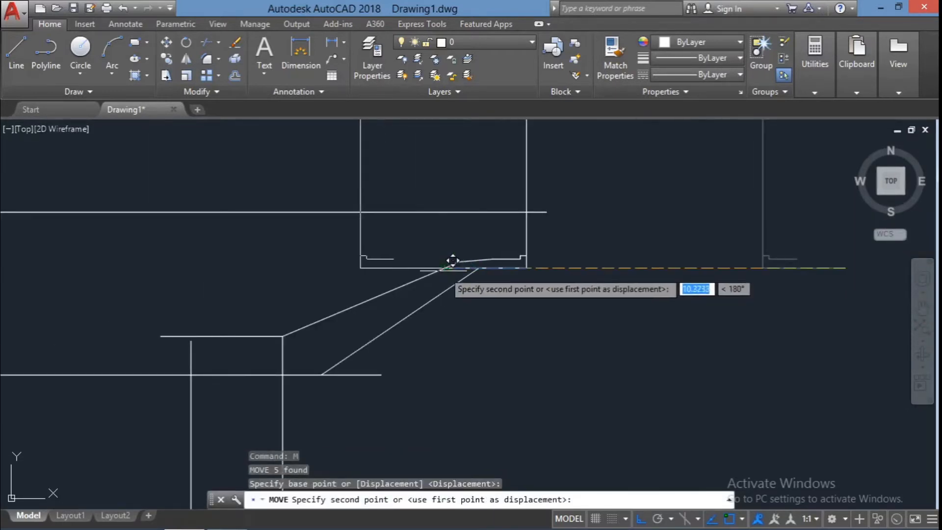
{"action": "scroll", "coordinate": [374, 269], "scroll_direction": "down", "scroll_amount": 2}
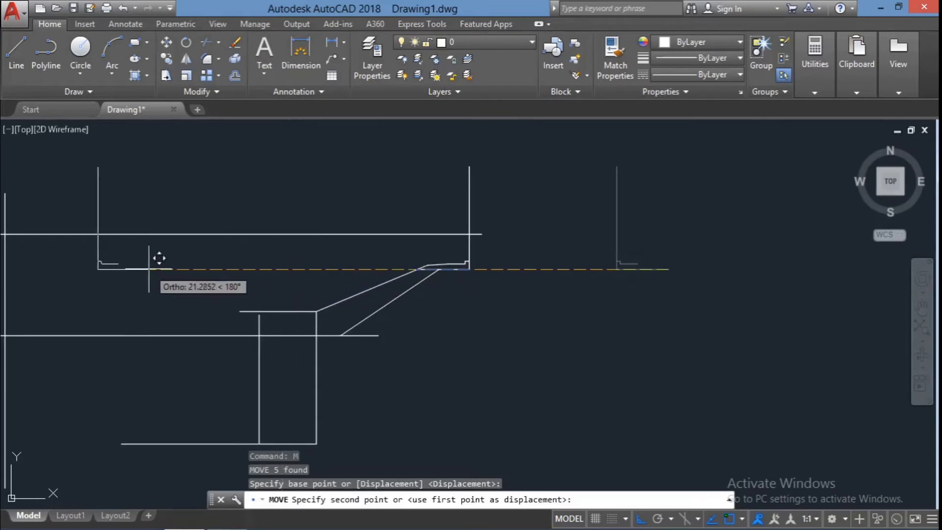
{"action": "left_click", "coordinate": [122, 269]}
{"action": "key", "text": "Escape"}
{"action": "key", "text": "Escape"}
{"action": "key", "text": "Escape"}
{"action": "middle_click_drag", "start_coordinate": [255, 337], "coordinate": [375, 352]}
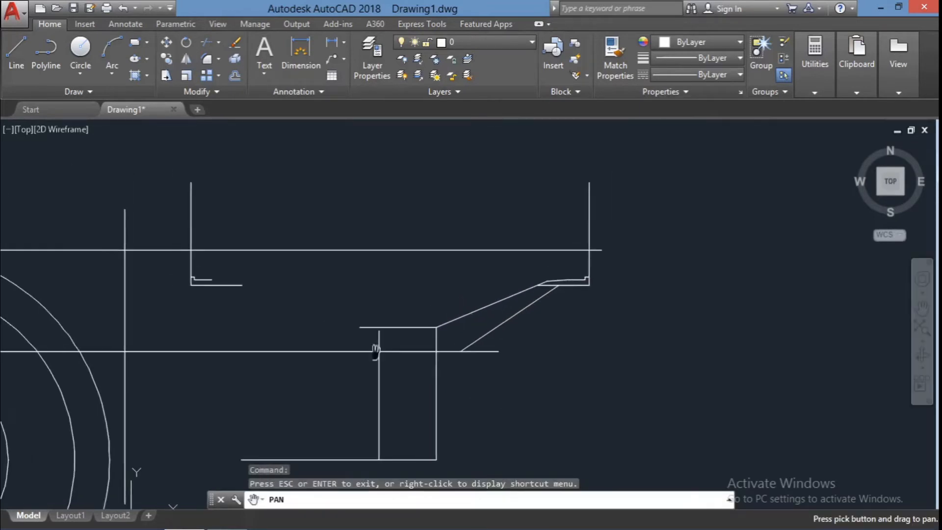
{"action": "scroll", "coordinate": [231, 301], "scroll_direction": "up", "scroll_amount": 2}
{"action": "key", "text": "Escape"}
{"action": "type", "text": "l"}
{"action": "key", "text": "Return"}
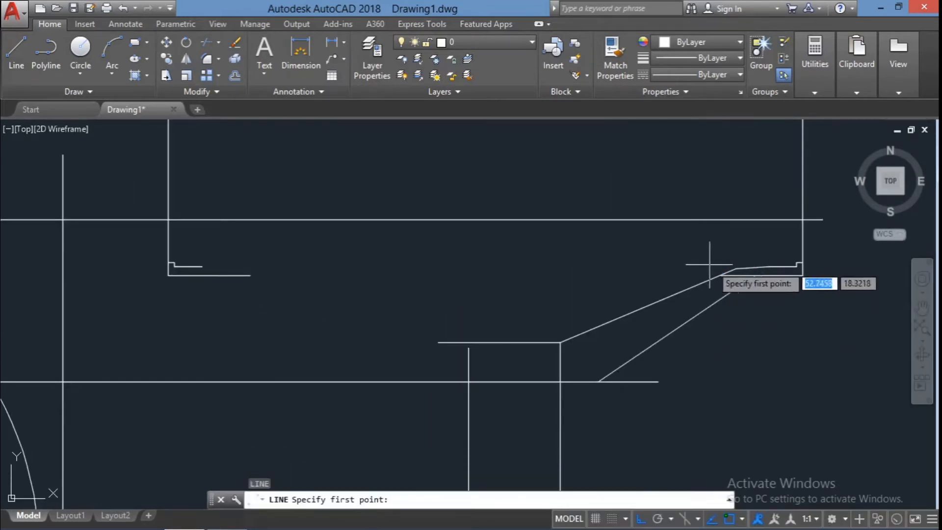
{"action": "left_click", "coordinate": [719, 273]}
{"action": "key", "text": "Escape"}
{"action": "key", "text": "Escape"}
{"action": "key", "text": "Escape"}
{"action": "key", "text": "Escape"}
{"action": "scroll", "coordinate": [200, 308], "scroll_direction": "down", "scroll_amount": 2}
{"action": "scroll", "coordinate": [149, 299], "scroll_direction": "up", "scroll_amount": 2}
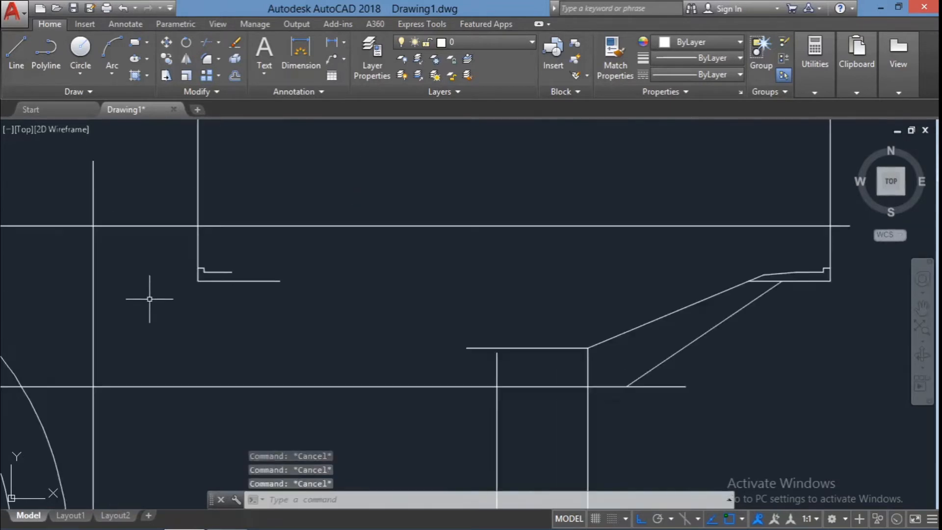
{"action": "left_click", "coordinate": [535, 406]}
{"action": "key", "text": "Escape"}
{"action": "key", "text": "Escape"}
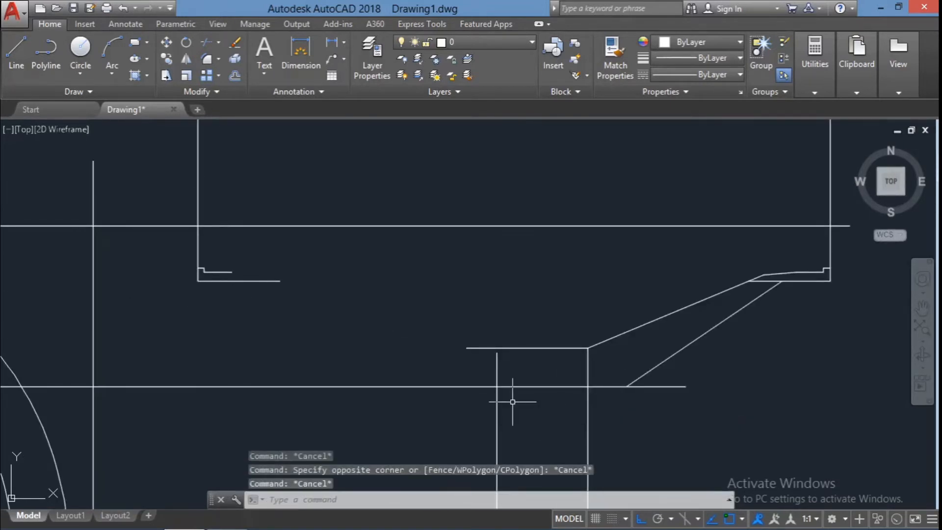
{"action": "type", "text": "l"}
{"action": "key", "text": "Return"}
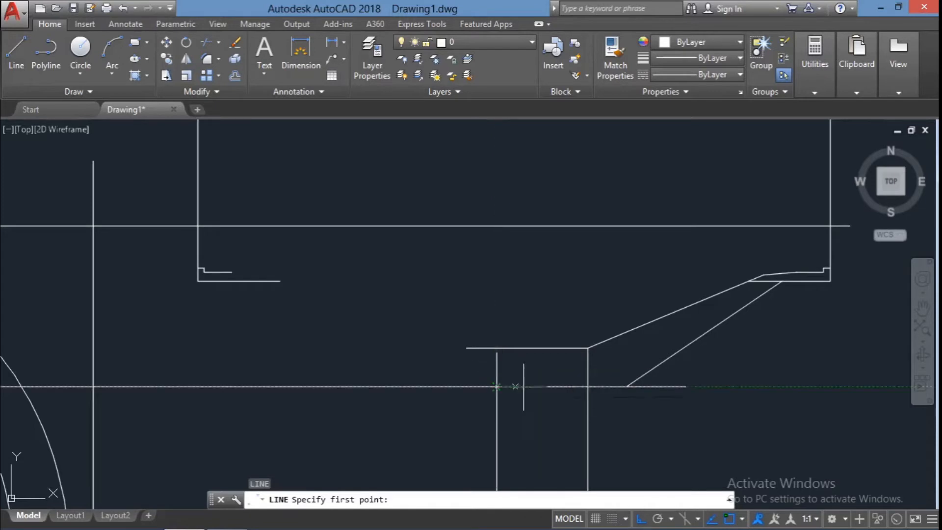
{"action": "key", "text": "Escape"}
{"action": "key", "text": "Escape"}
- Extend the hub's inner vertical line up to the hub's top horizontal line
{"action": "left_click", "coordinate": [474, 321]}
{"action": "type", "text": "x"}
{"action": "key", "text": "Return"}
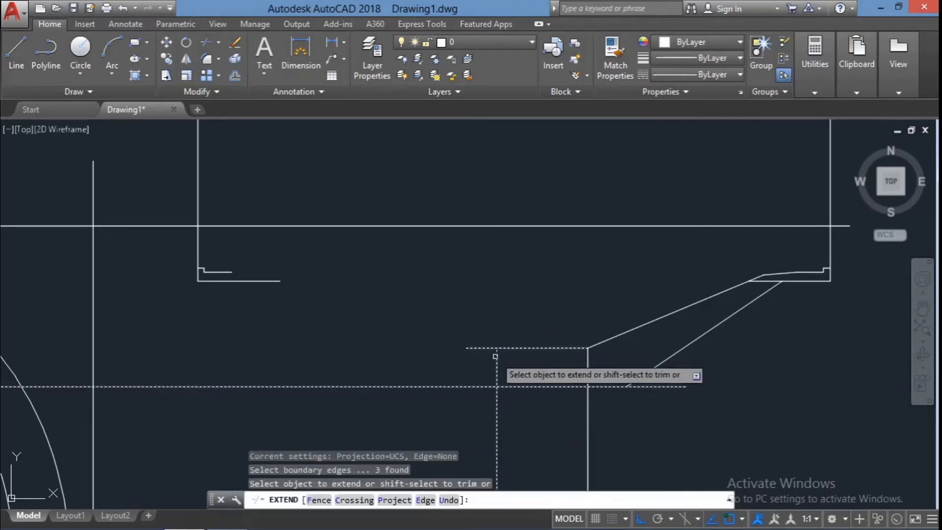
{"action": "left_click", "coordinate": [496, 357]}
{"action": "key", "text": "Escape"}
{"action": "key", "text": "Escape"}
- Trim the hub's top horizontal line where it overshoots the hub's inner vertical line
{"action": "left_click", "coordinate": [526, 372]}
{"action": "left_click", "coordinate": [467, 326]}
{"action": "type", "text": "tr"}
{"action": "key", "text": "Return"}
{"action": "left_click", "coordinate": [474, 346]}
{"action": "key", "text": "Escape"}
{"action": "key", "text": "Escape"}
{"action": "type", "text": "l"}
{"action": "key", "text": "Return"}
{"action": "left_click", "coordinate": [496, 348]}
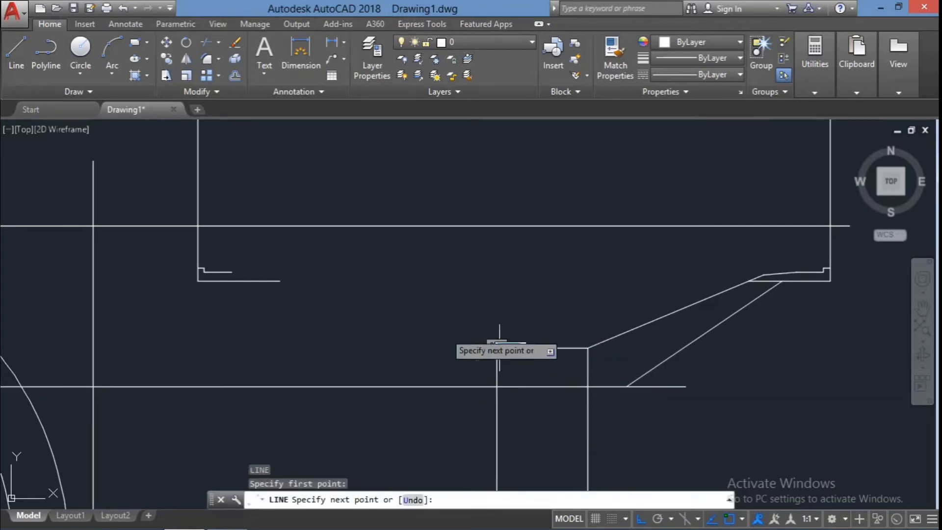
{"action": "key", "text": "Escape"}
{"action": "key", "text": "Escape"}
- Draw a slanted line from the lower projection line, about 1.09 from the hub, to the free end of the moved rim's upper line
{"action": "type", "text": "l"}
{"action": "key", "text": "Return"}
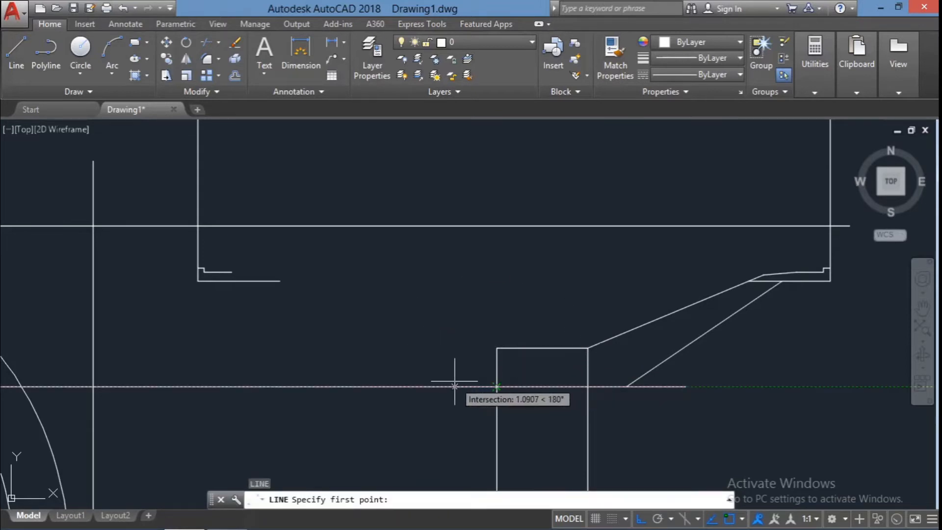
{"action": "left_click", "coordinate": [455, 386]}
{"action": "key", "text": "F8"}
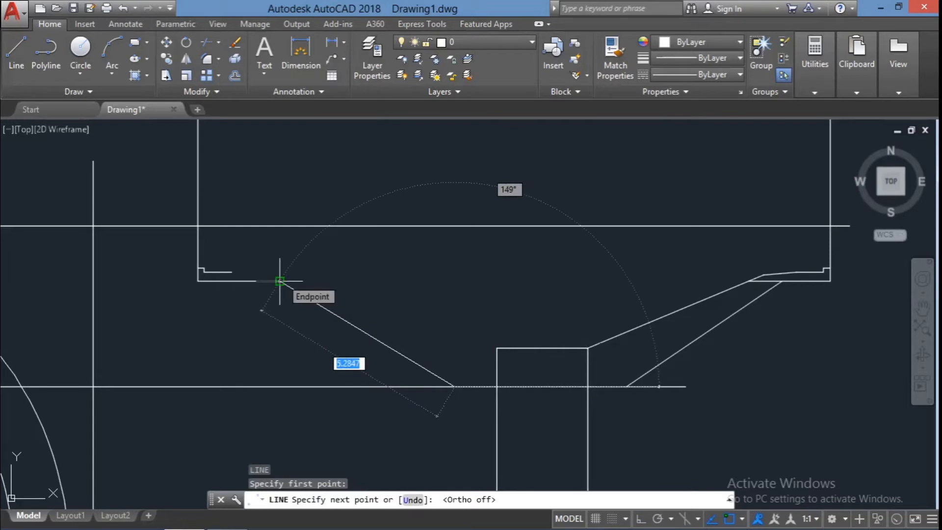
{"action": "left_click", "coordinate": [231, 272]}
{"action": "key", "text": "Escape"}
{"action": "key", "text": "Escape"}
- Trim the new slanted line where it passes above the moved rim's bottom line
{"action": "left_click", "coordinate": [260, 293]}
{"action": "left_click", "coordinate": [225, 246]}
{"action": "type", "text": "tr"}
{"action": "key", "text": "space"}
{"action": "left_click", "coordinate": [255, 262]}
{"action": "left_click", "coordinate": [241, 277]}
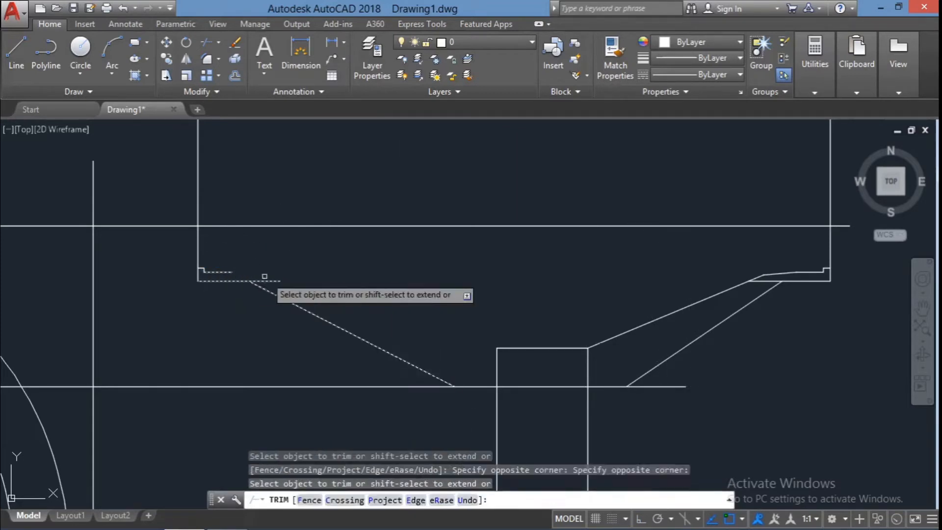
{"action": "key", "text": "Escape"}
{"action": "left_click", "coordinate": [265, 276]}
{"action": "key", "text": "Escape"}
{"action": "key", "text": "Escape"}
{"action": "type", "text": "l"}
{"action": "key", "text": "space"}
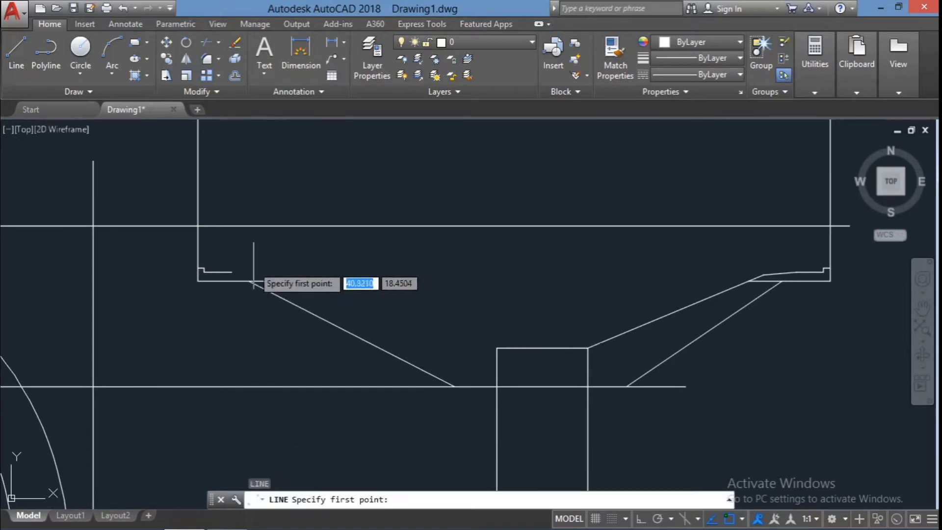
{"action": "key", "text": "Escape"}
- Trim the moved rim's bottom line where it overshoots the new slanted line
{"action": "left_click", "coordinate": [261, 294]}
{"action": "left_click", "coordinate": [246, 257]}
{"action": "type", "text": "tr"}
{"action": "key", "text": "space"}
{"action": "key", "text": "Escape"}
- Try a slightly sloping line from the free end of the moved rim's upper line and erase it
{"action": "type", "text": "l"}
{"action": "key", "text": "space"}
{"action": "left_click", "coordinate": [232, 271]}
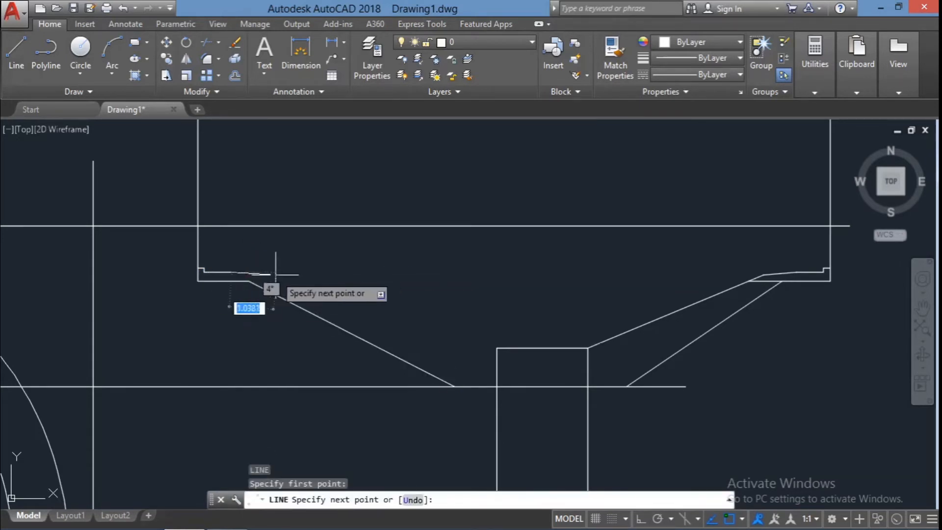
{"action": "left_click", "coordinate": [289, 277]}
{"action": "key", "text": "Escape"}
{"action": "left_click", "coordinate": [309, 295]}
{"action": "left_click", "coordinate": [276, 266]}
{"action": "key", "text": "Delete"}
- Draw a slightly sloping line from the free end of the moved rim's upper line, continuing diagonally to the hub's nearest top corner
{"action": "type", "text": "l"}
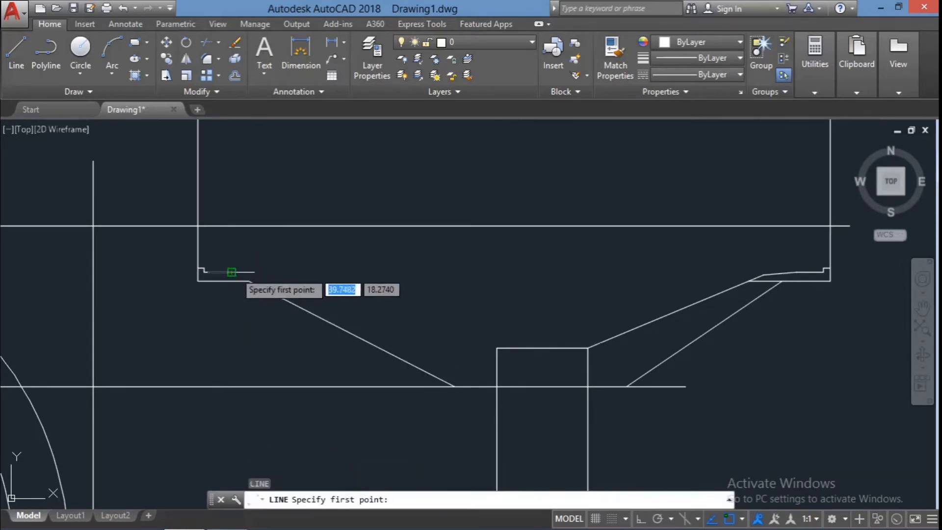
{"action": "left_click", "coordinate": [232, 272]}
{"action": "key", "text": "F8"}
{"action": "key", "text": "F8"}
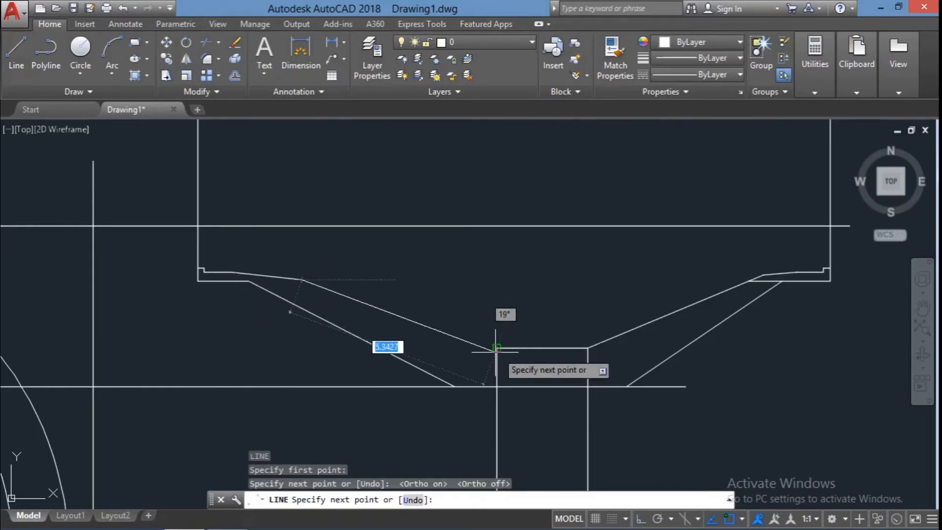
{"action": "left_click", "coordinate": [496, 348]}
{"action": "key", "text": "Escape"}
{"action": "key", "text": "Escape"}
{"action": "key", "text": "Escape"}
- Trim the bottom rim line between the two slanted lines on the original rim side
{"action": "left_click", "coordinate": [788, 302]}
{"action": "left_click", "coordinate": [715, 272]}
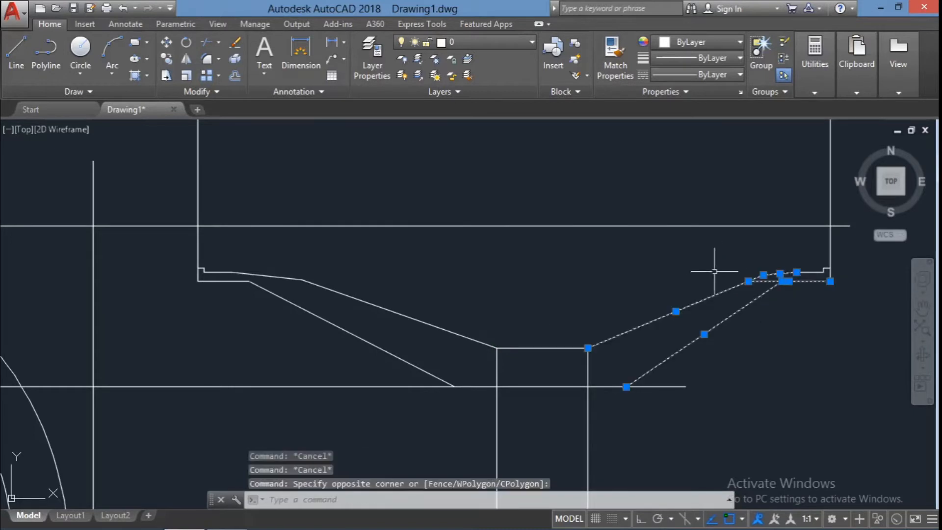
{"action": "type", "text": "tr"}
{"action": "left_click", "coordinate": [763, 282]}
{"action": "key", "text": "Escape"}
{"action": "key", "text": "Escape"}
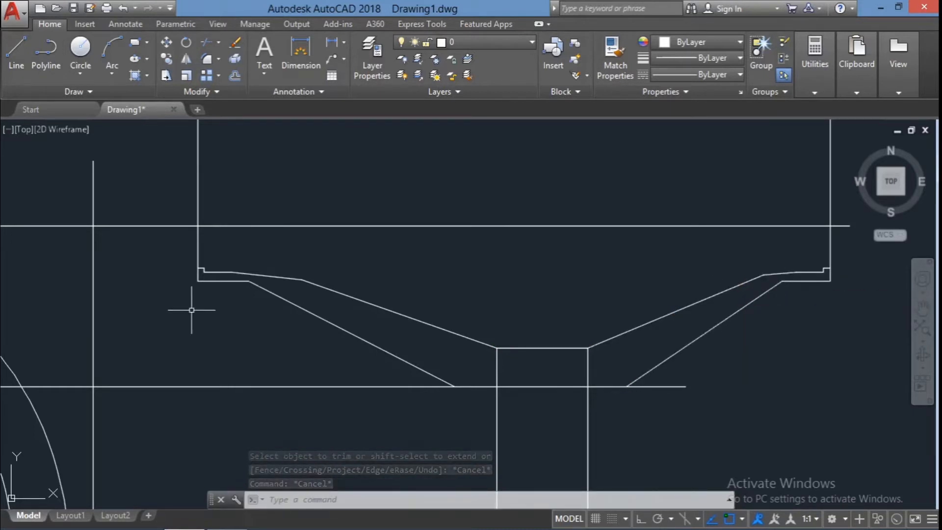
- Trim the hub sides and lower horizontal line, leaving only short horizontal segments joining the lower slanted lines to the hub
{"action": "scroll", "coordinate": [192, 310], "scroll_direction": "down", "scroll_amount": 2}
{"action": "scroll", "coordinate": [271, 313], "scroll_direction": "up", "scroll_amount": 2}
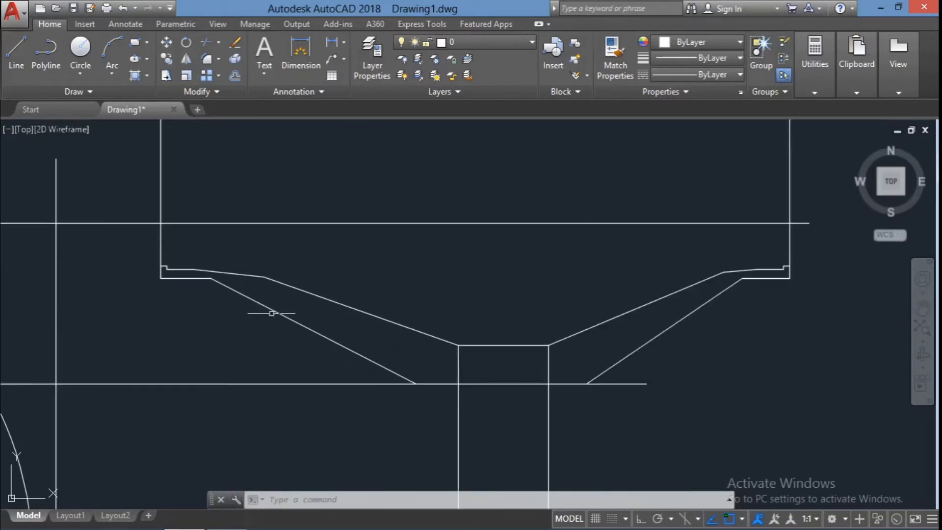
{"action": "scroll", "coordinate": [483, 352], "scroll_direction": "up", "scroll_amount": 1}
{"action": "scroll", "coordinate": [484, 353], "scroll_direction": "down", "scroll_amount": 1}
{"action": "left_click", "coordinate": [551, 421]}
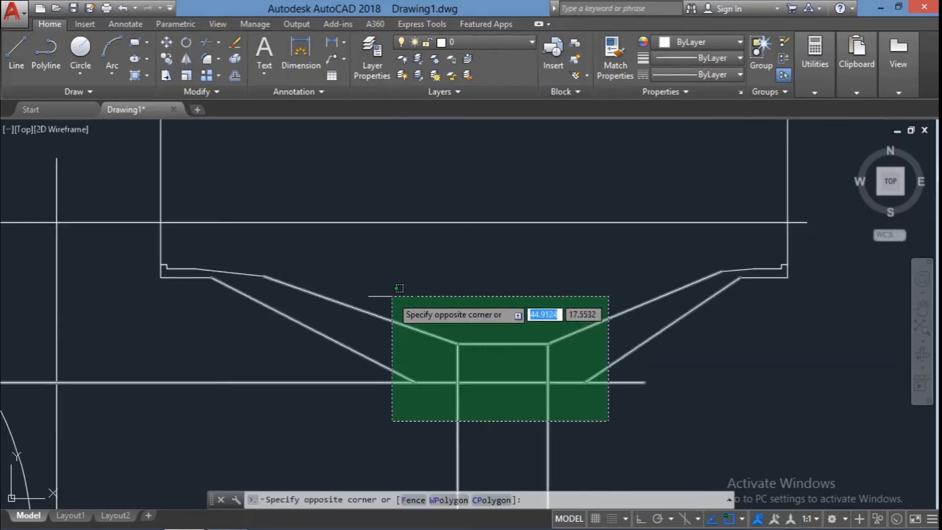
{"action": "left_click", "coordinate": [392, 295]}
{"action": "type", "text": "tr"}
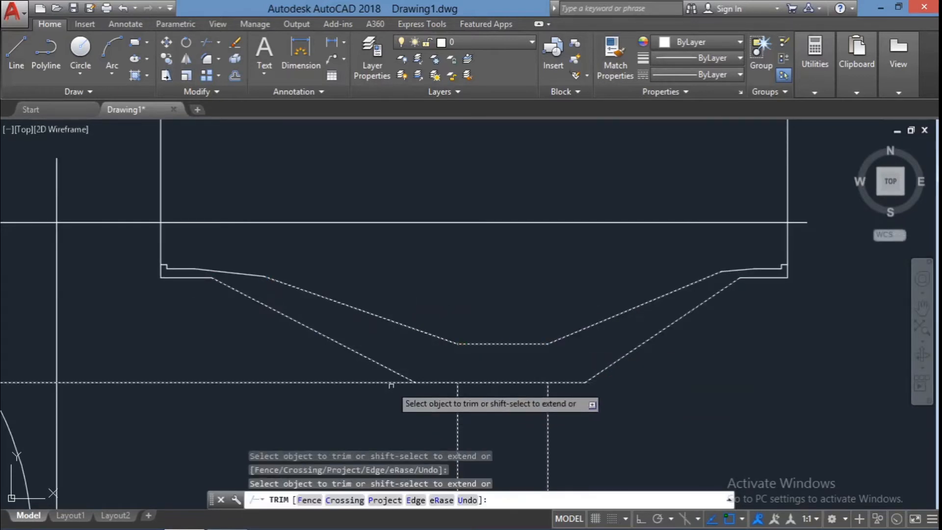
{"action": "left_click", "coordinate": [504, 382]}
{"action": "scroll", "coordinate": [631, 393], "scroll_direction": "down", "scroll_amount": 6}
{"action": "scroll", "coordinate": [633, 431], "scroll_direction": "up", "scroll_amount": 6}
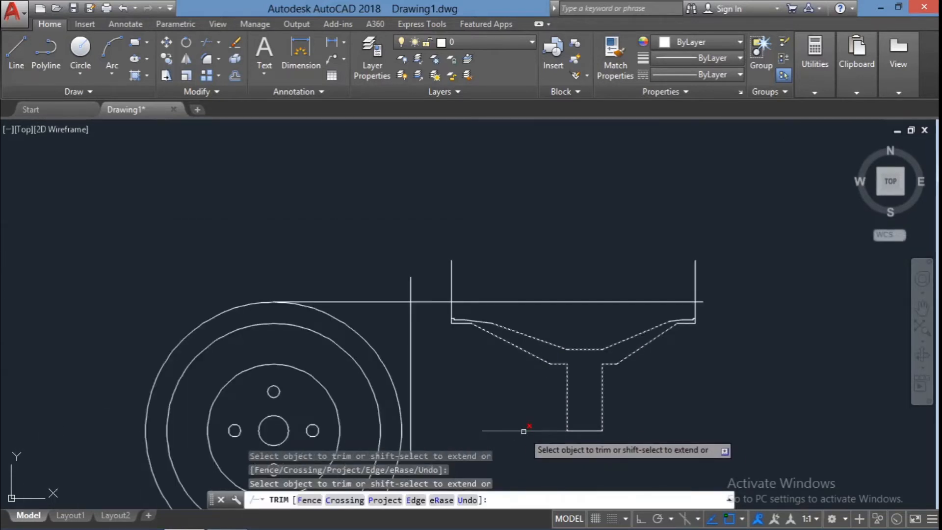
{"action": "key", "text": "Escape"}
{"action": "key", "text": "Escape"}
{"action": "scroll", "coordinate": [756, 400], "scroll_direction": "down", "scroll_amount": 3}
{"action": "key", "text": "Escape"}
{"action": "scroll", "coordinate": [758, 442], "scroll_direction": "up", "scroll_amount": 1}
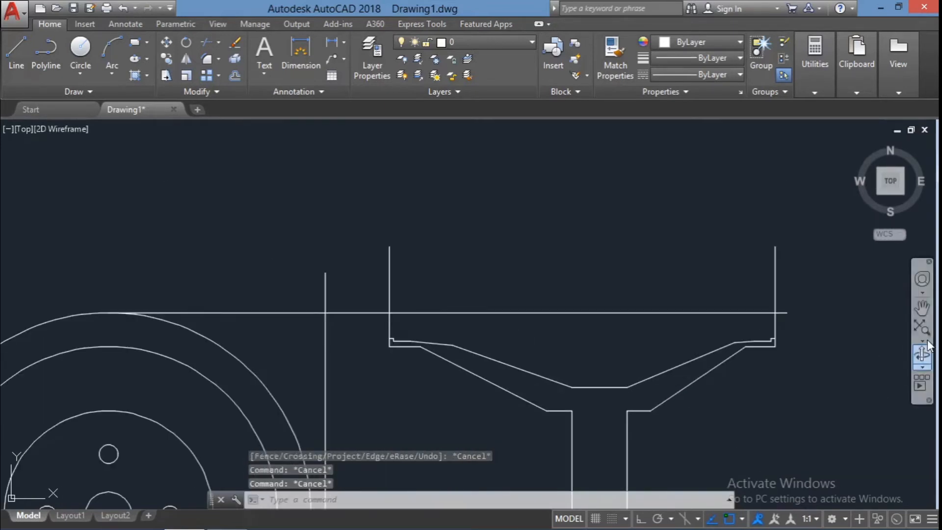
{"action": "middle_click_drag", "start_coordinate": [792, 424], "coordinate": [782, 389]}
{"action": "left_click", "coordinate": [817, 290]}
{"action": "key", "text": "Escape"}
{"action": "key", "text": "Escape"}
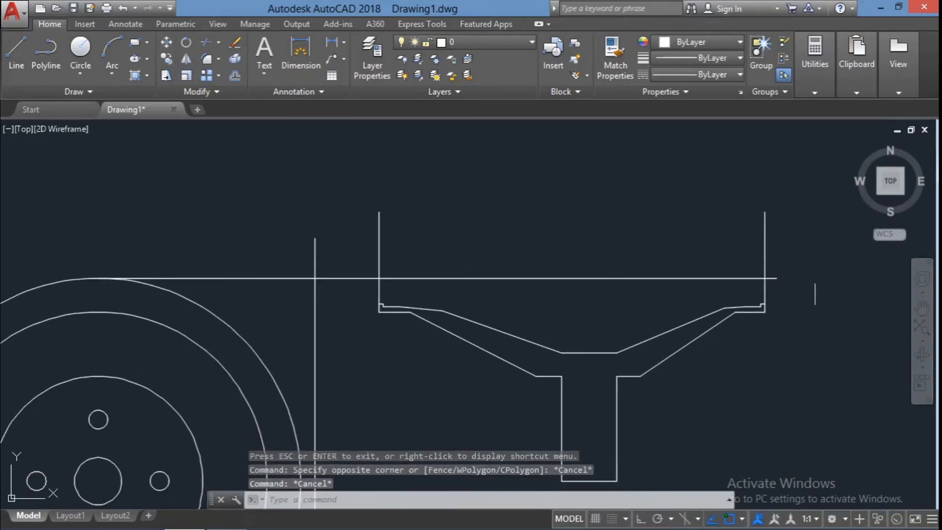
{"action": "key", "text": "Escape"}
{"action": "left_click", "coordinate": [817, 293]}
{"action": "key", "text": "Escape"}
{"action": "left_click", "coordinate": [819, 332]}
{"action": "left_click", "coordinate": [363, 236]}
{"action": "key", "text": "Escape"}
{"action": "key", "text": "Escape"}
- Trim the top projection line left of the profile and both vertical rim lines where they extend above it
{"action": "left_click", "coordinate": [455, 335]}
{"action": "left_click", "coordinate": [328, 212]}
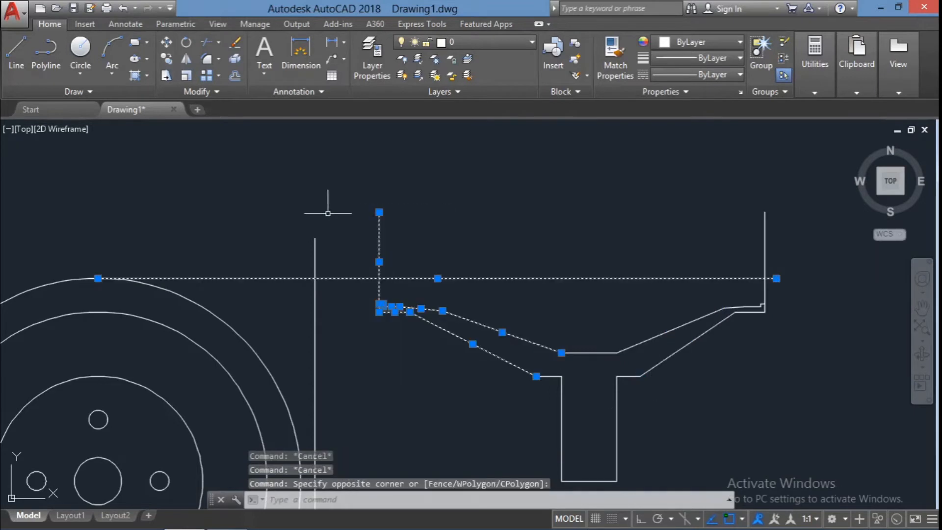
{"action": "type", "text": "tr"}
{"action": "key", "text": "Return"}
{"action": "left_click", "coordinate": [364, 278]}
{"action": "left_click", "coordinate": [379, 251]}
{"action": "left_click", "coordinate": [760, 264]}
{"action": "left_click", "coordinate": [769, 261]}
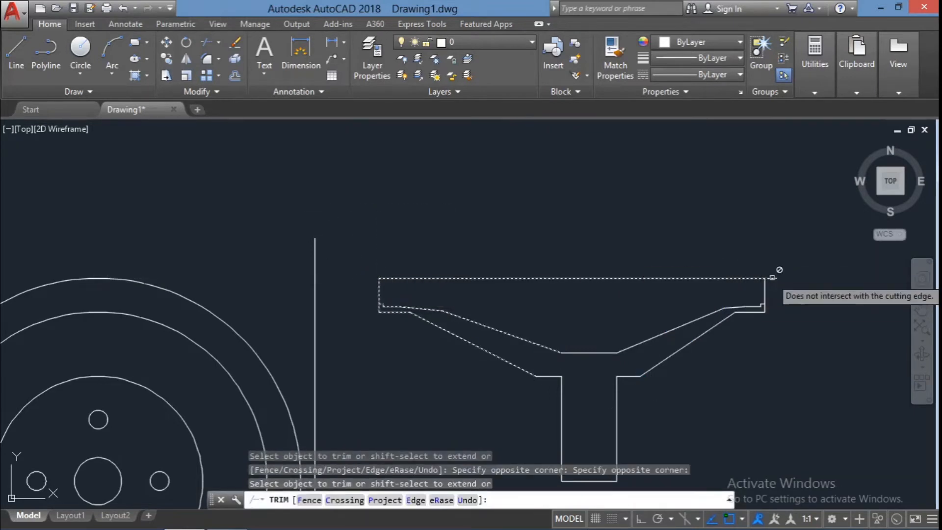
- Trim the top line's overshoot beyond the profile's right vertical edge
{"action": "key", "text": "Escape"}
{"action": "left_click", "coordinate": [789, 305]}
{"action": "left_click", "coordinate": [746, 249]}
{"action": "type", "text": "tr"}
{"action": "key", "text": "Return"}
{"action": "key", "text": "Escape"}
{"action": "key", "text": "Escape"}
{"action": "scroll", "coordinate": [780, 324], "scroll_direction": "up", "scroll_amount": 2}
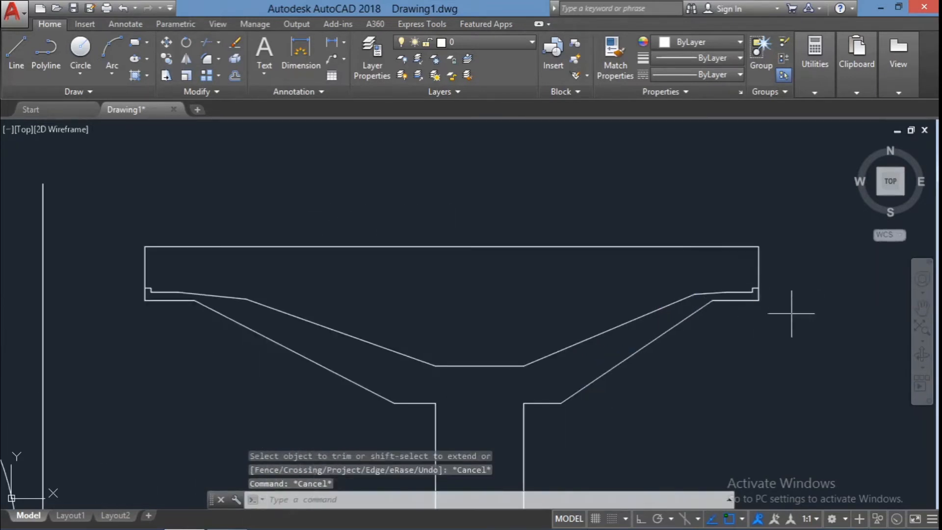
- Copy the outer rim outline and its sloping web lines, without the hub, to the right of the original profile
{"action": "left_click", "coordinate": [790, 311]}
{"action": "left_click", "coordinate": [134, 210]}
{"action": "type", "text": "co"}
{"action": "key", "text": "Return"}
{"action": "scroll", "coordinate": [758, 307], "scroll_direction": "down", "scroll_amount": 2}
{"action": "middle_click_drag", "start_coordinate": [841, 331], "coordinate": [652, 328]}
{"action": "left_click", "coordinate": [564, 299]}
{"action": "key", "text": "Escape"}
{"action": "key", "text": "Escape"}
{"action": "scroll", "coordinate": [856, 322], "scroll_direction": "up", "scroll_amount": 2}
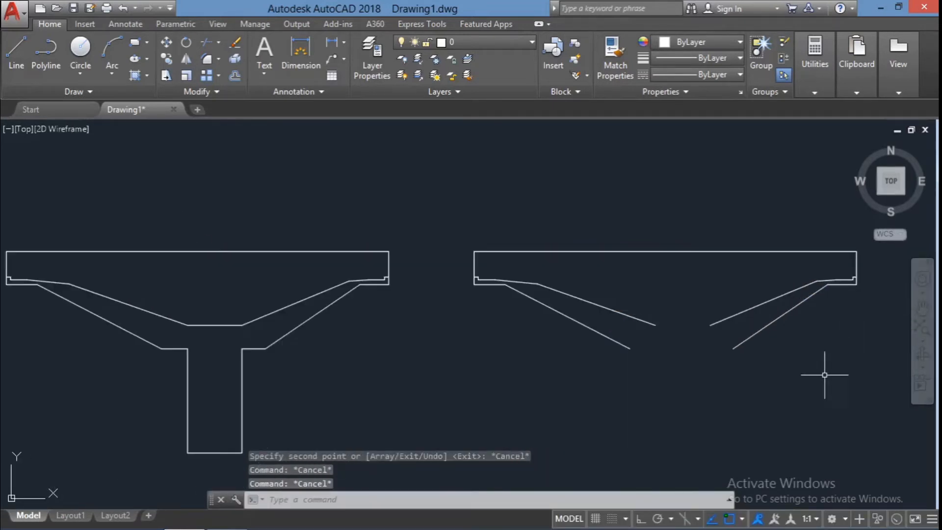
{"action": "left_click", "coordinate": [844, 393]}
{"action": "left_click", "coordinate": [521, 283]}
{"action": "key", "text": "Escape"}
- Trim the copied outline's left vertical edge below the small rim step
{"action": "scroll", "coordinate": [478, 293], "scroll_direction": "up", "scroll_amount": 2}
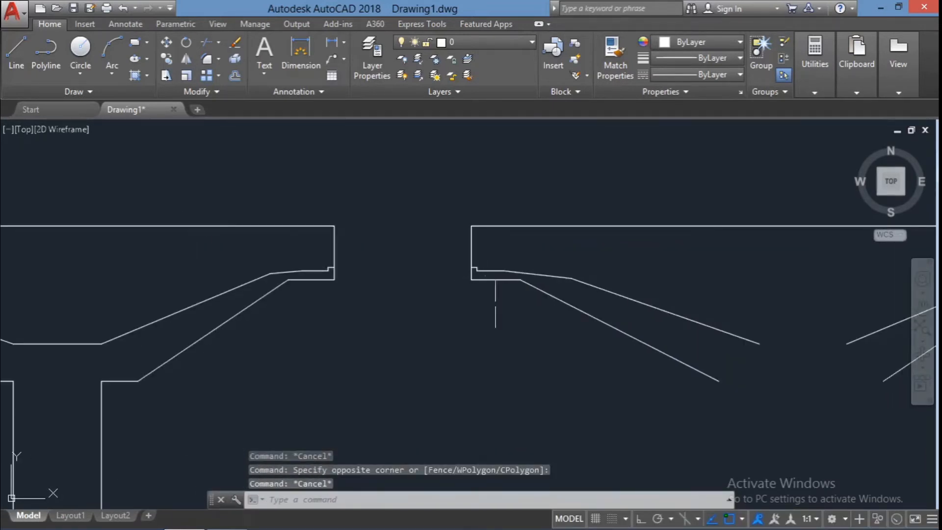
{"action": "left_click", "coordinate": [512, 298]}
{"action": "left_click", "coordinate": [442, 252]}
{"action": "type", "text": "tr"}
{"action": "key", "text": "Return"}
{"action": "left_click", "coordinate": [472, 274]}
- Trim the copied outline's right vertical edge below the small rim step
{"action": "middle_click_drag", "start_coordinate": [736, 296], "coordinate": [513, 306]}
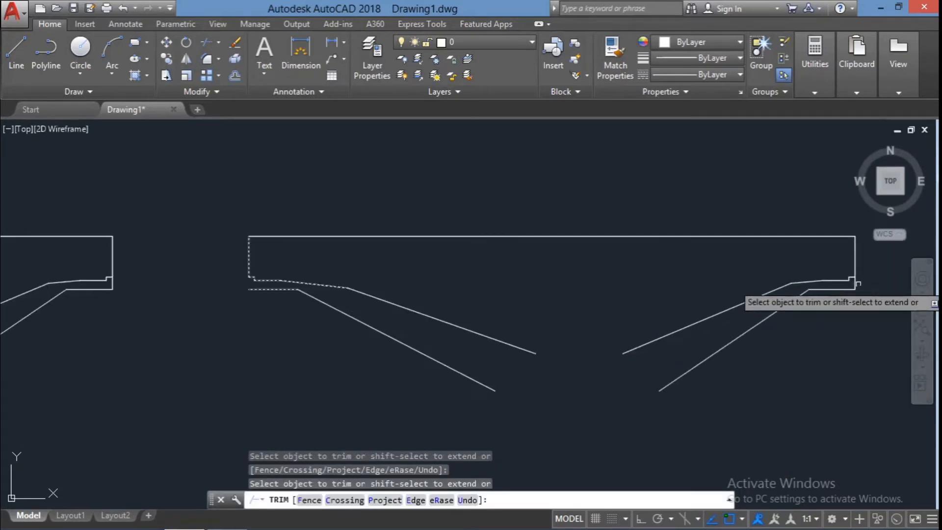
{"action": "key", "text": "Escape"}
{"action": "left_click", "coordinate": [884, 305]}
{"action": "left_click", "coordinate": [816, 250]}
{"action": "key", "text": "Return"}
{"action": "left_click", "coordinate": [854, 283]}
{"action": "key", "text": "Escape"}
{"action": "scroll", "coordinate": [830, 281], "scroll_direction": "up", "scroll_amount": 2}
{"action": "scroll", "coordinate": [809, 285], "scroll_direction": "down", "scroll_amount": 2}
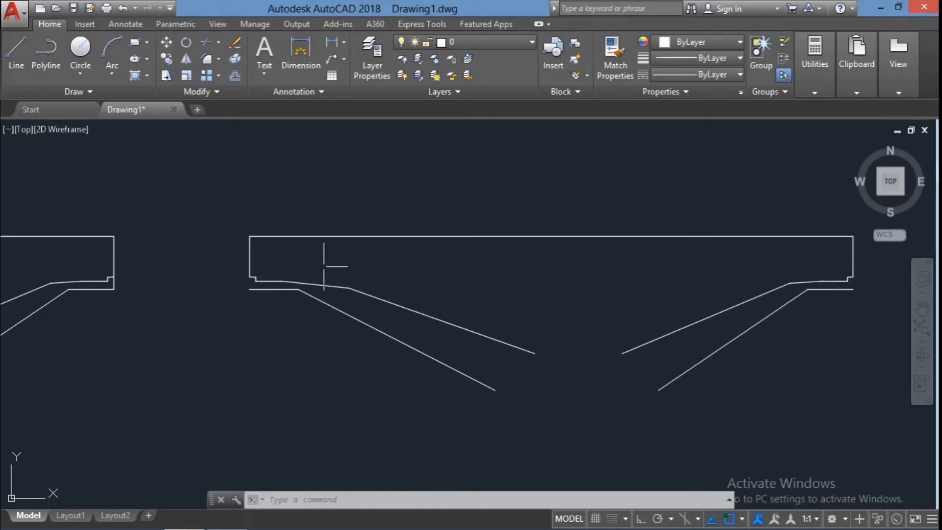
- Erase the sloping web lines and the bottom rim lines on both sides of the copied outline
{"action": "left_click", "coordinate": [494, 391]}
{"action": "left_click", "coordinate": [289, 278]}
{"action": "key", "text": "Delete"}
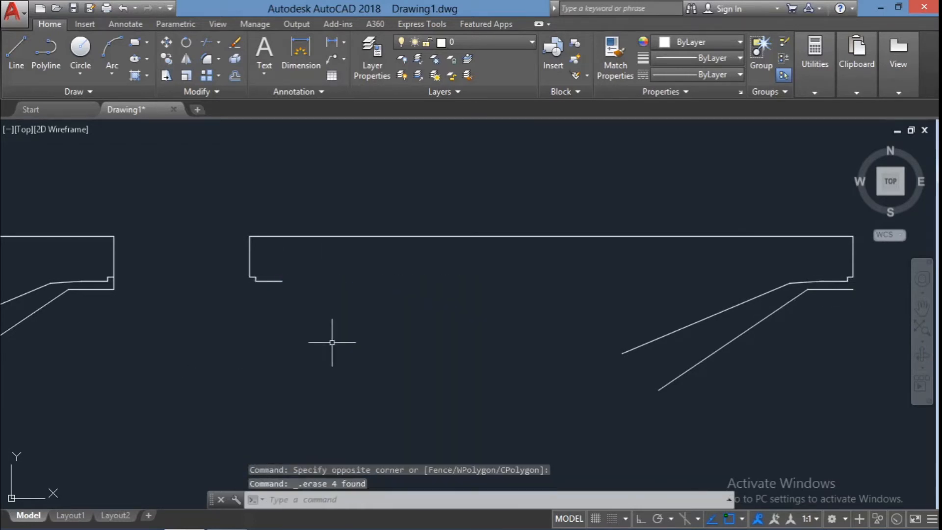
{"action": "left_click", "coordinate": [767, 392]}
{"action": "left_click", "coordinate": [715, 269]}
{"action": "key", "text": "Delete"}
{"action": "left_click", "coordinate": [815, 309]}
{"action": "left_click", "coordinate": [782, 271]}
{"action": "key", "text": "Delete"}
- Draw a short diagonal line rising inward from the free end of the copied outline's left bottom edge
{"action": "type", "text": "l"}
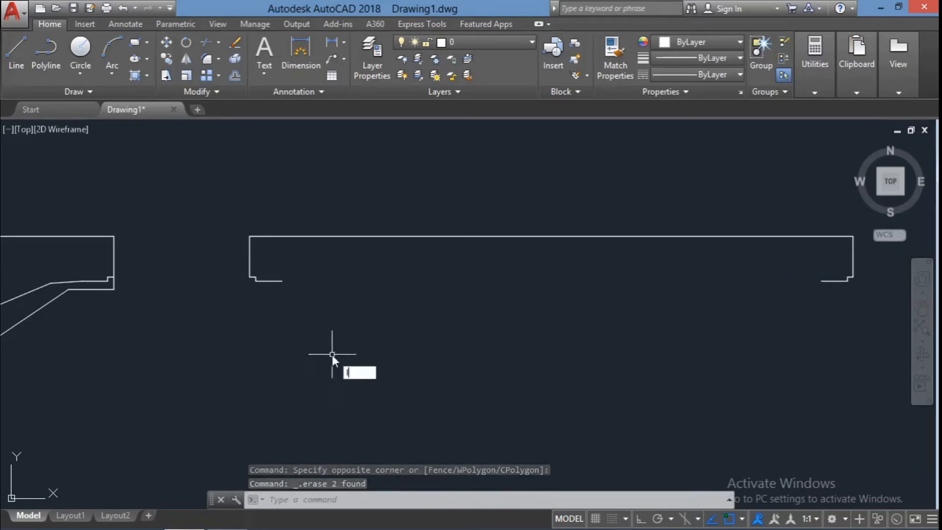
{"action": "key", "text": "Return"}
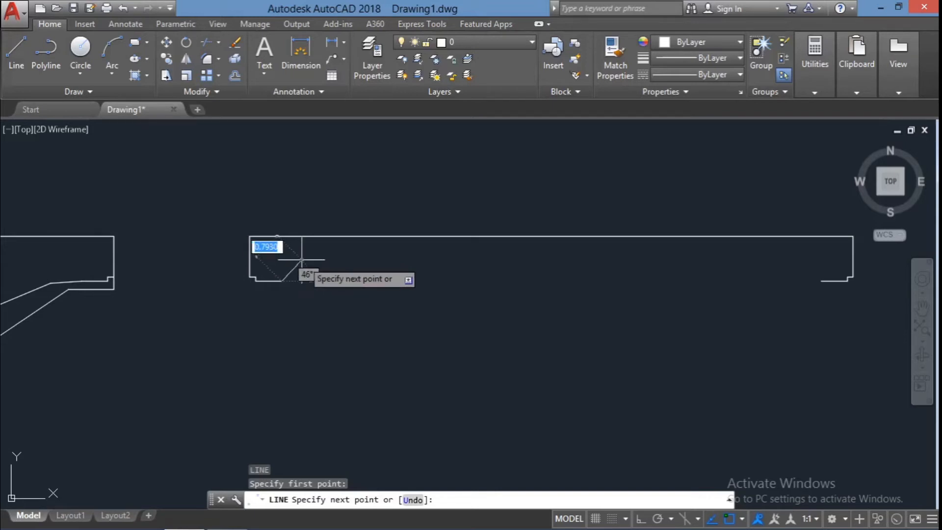
{"action": "left_click", "coordinate": [304, 262]}
{"action": "key", "text": "Escape"}
{"action": "key", "text": "Escape"}
- Mirror the short diagonal line about a vertical axis, keeping the original
{"action": "left_click", "coordinate": [319, 284]}
{"action": "left_click", "coordinate": [294, 270]}
{"action": "type", "text": "mi"}
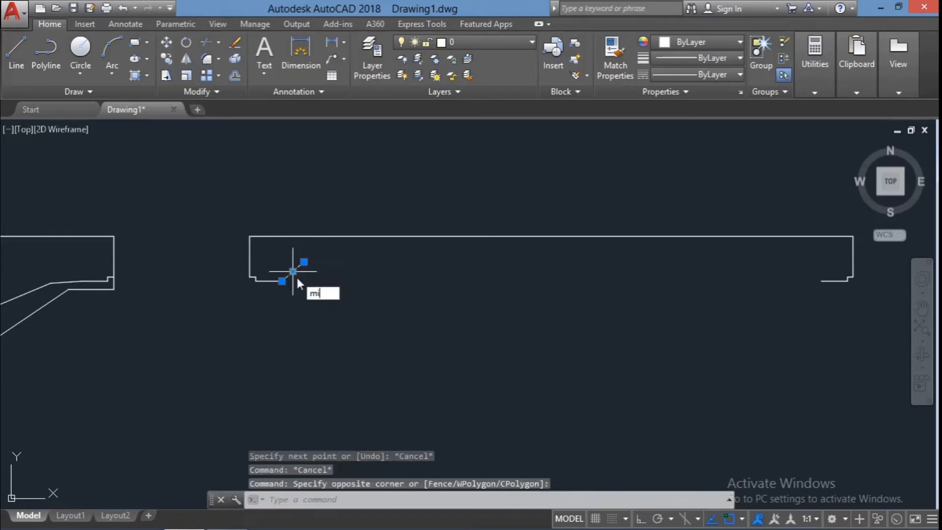
{"action": "key", "text": "Return"}
{"action": "key", "text": "Return"}
{"action": "key", "text": "Escape"}
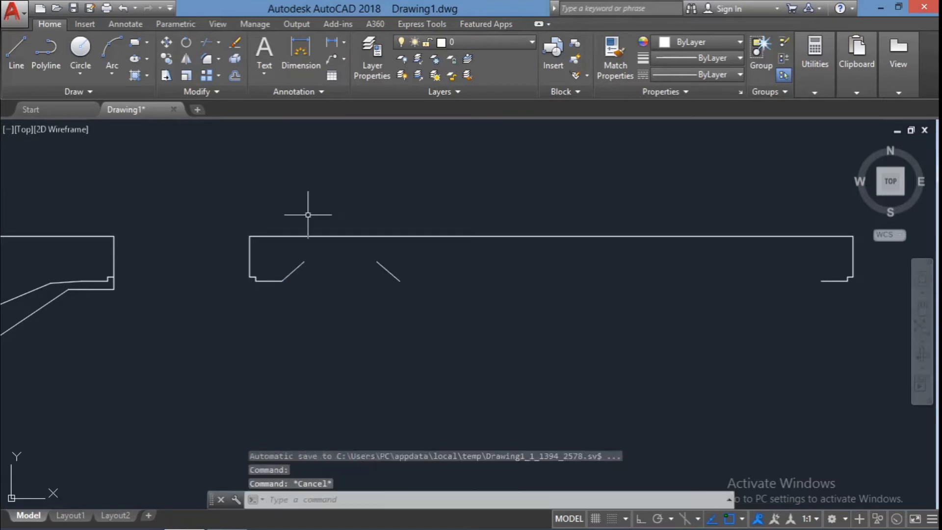
- Move the mirrored diagonal by its lower end to the free end of the right bottom edge
{"action": "type", "text": "m"}
{"action": "key", "text": "Return"}
{"action": "left_click", "coordinate": [400, 281]}
{"action": "left_click", "coordinate": [821, 281]}
- Draw a horizontal line connecting the upper ends of the two short diagonals
{"action": "type", "text": "l"}
{"action": "key", "text": "Return"}
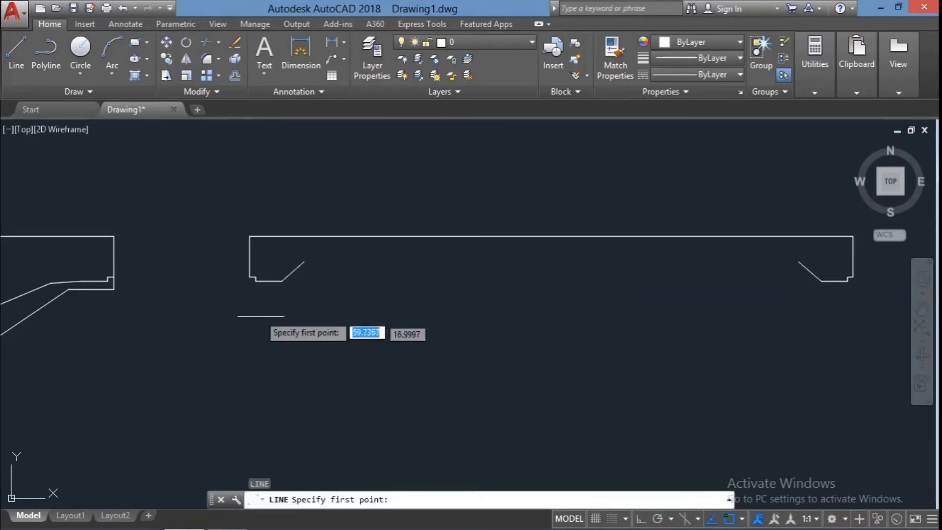
{"action": "left_click", "coordinate": [810, 262]}
{"action": "key", "text": "Escape"}
{"action": "key", "text": "Escape"}
{"action": "key", "text": "Escape"}
{"action": "scroll", "coordinate": [324, 314], "scroll_direction": "up", "scroll_amount": 5}
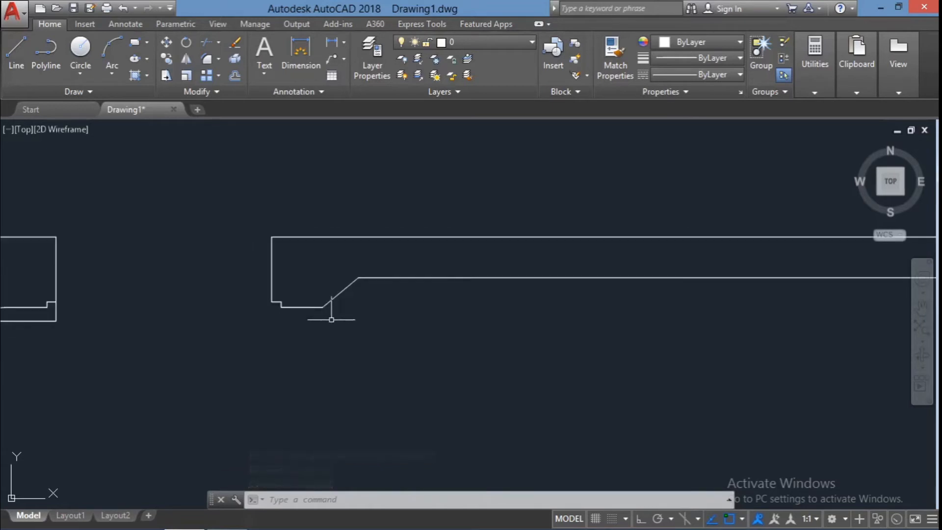
{"action": "scroll", "coordinate": [505, 294], "scroll_direction": "down", "scroll_amount": 3}
{"action": "key", "text": "Escape"}
{"action": "key", "text": "Escape"}
{"action": "key", "text": "Escape"}
{"action": "type", "text": "fi"}
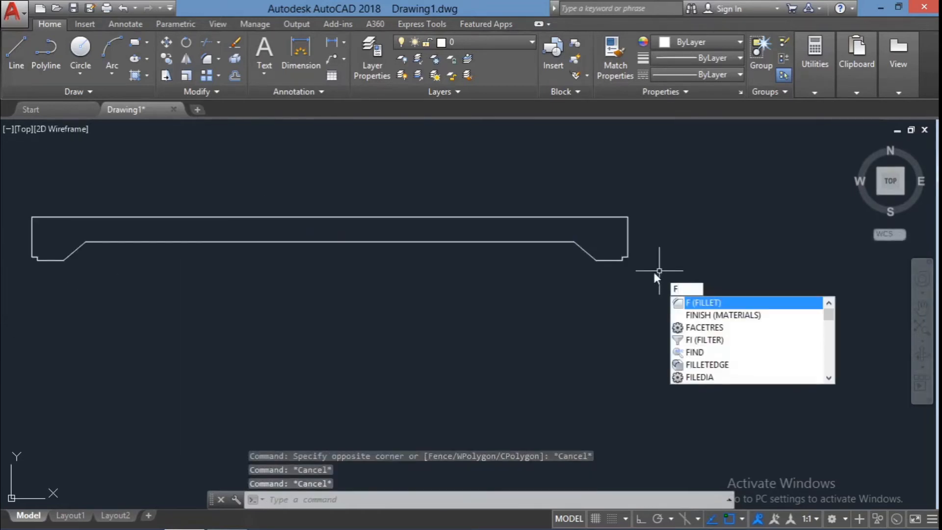
{"action": "left_click", "coordinate": [698, 314]}
{"action": "scroll", "coordinate": [635, 223], "scroll_direction": "up", "scroll_amount": 2}
{"action": "left_click", "coordinate": [624, 248]}
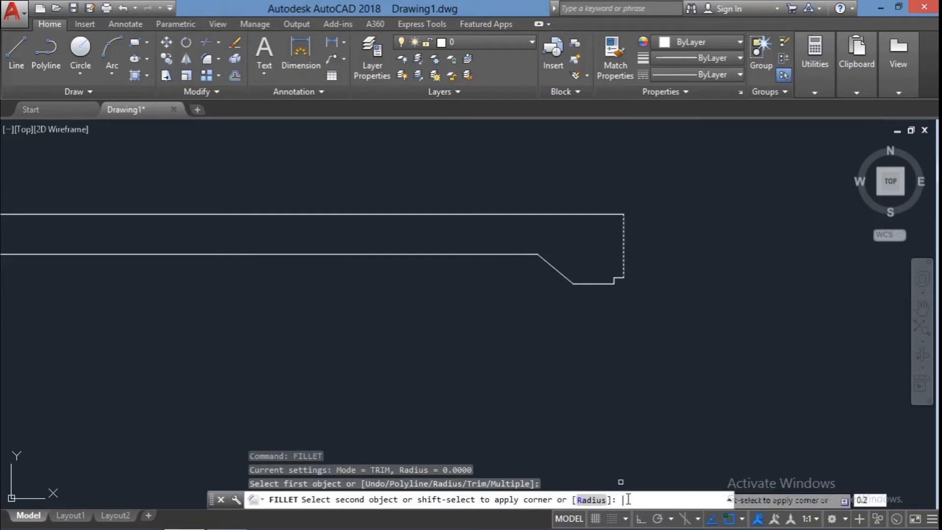
{"action": "type", "text": "0.2"}
{"action": "key", "text": "Return"}
{"action": "type", "text": "f"}
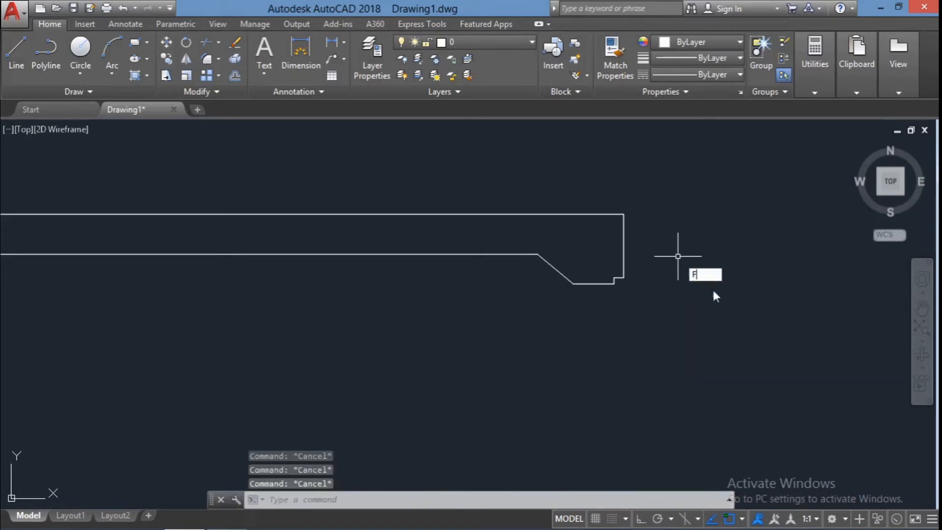
{"action": "key", "text": "Return"}
{"action": "type", "text": "0."}
{"action": "left_click", "coordinate": [608, 214]}
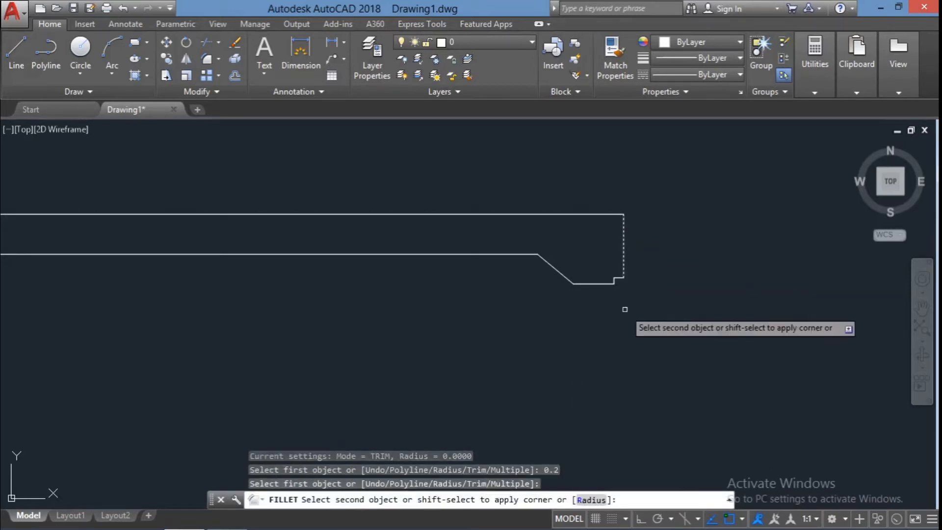
{"action": "key", "text": "Escape"}
{"action": "key", "text": "Escape"}
{"action": "key", "text": "Escape"}
- Fillet the copied outline's upper right corner with a radius of 0.5
{"action": "type", "text": "Fi"}
{"action": "key", "text": "Return"}
{"action": "type", "text": "r"}
{"action": "key", "text": "Return"}
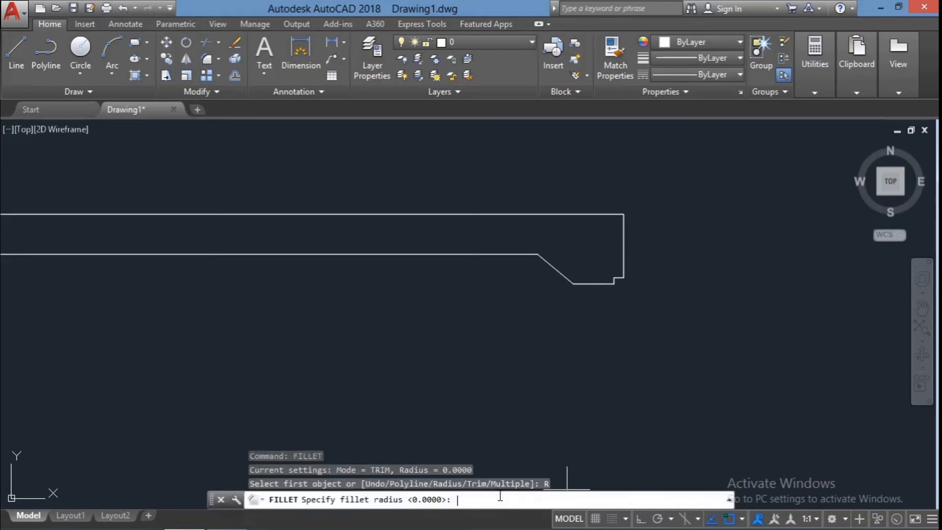
{"action": "type", "text": "0.2"}
{"action": "key", "text": "Return"}
{"action": "left_click", "coordinate": [624, 226]}
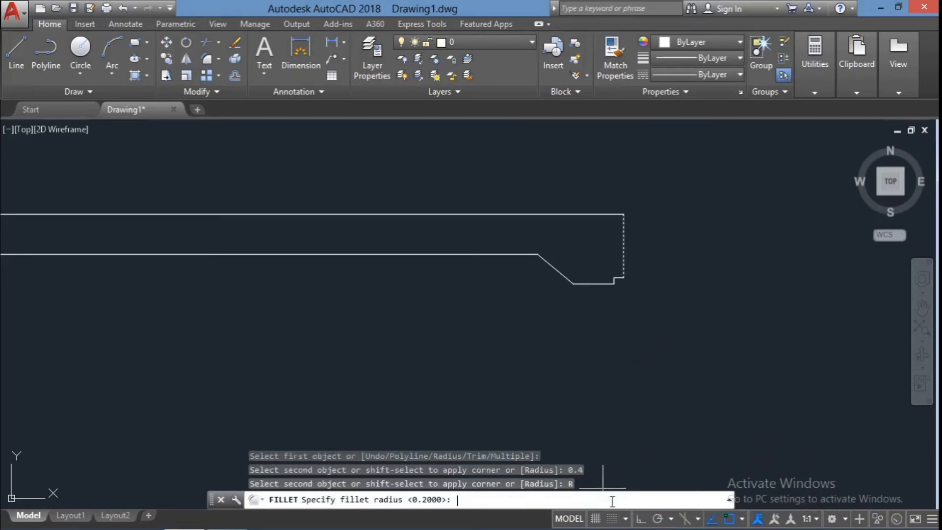
{"action": "key", "text": "Return"}
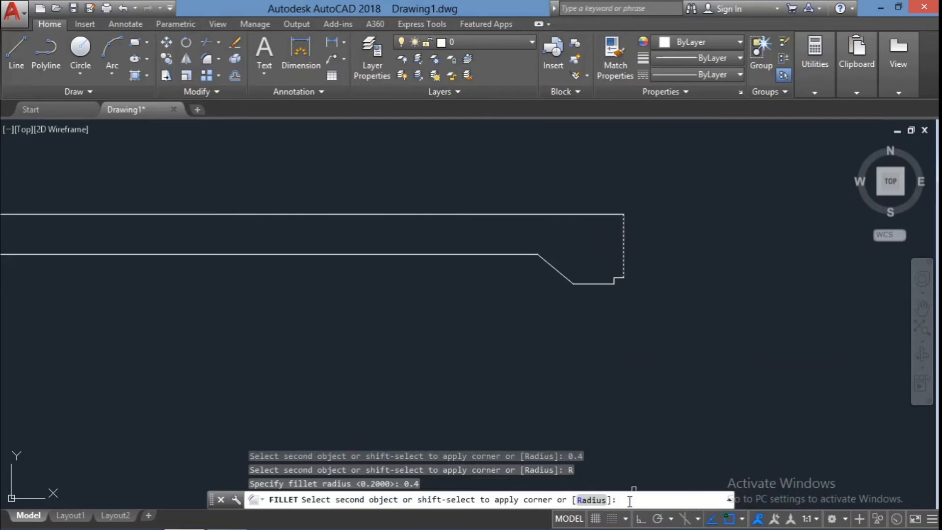
{"action": "type", "text": "0.5"}
{"action": "key", "text": "Return"}
{"action": "left_click", "coordinate": [581, 213]}
- Fillet the copied outline's upper left corner with the same 0.5 radius
{"action": "scroll", "coordinate": [627, 311], "scroll_direction": "down", "scroll_amount": 4}
{"action": "scroll", "coordinate": [224, 276], "scroll_direction": "up", "scroll_amount": 4}
{"action": "type", "text": "i"}
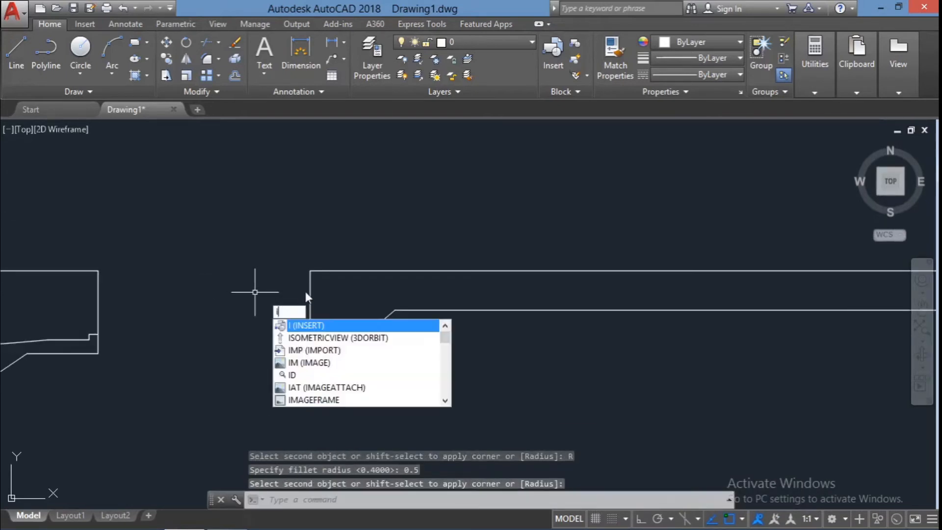
{"action": "key", "text": "Escape"}
{"action": "key", "text": "Return"}
{"action": "left_click", "coordinate": [310, 293]}
{"action": "left_click", "coordinate": [337, 271]}
- Fillet both corners where the inner horizontal line meets the diagonals, using the 0.5 radius
{"action": "key", "text": "Return"}
{"action": "left_click", "coordinate": [384, 319]}
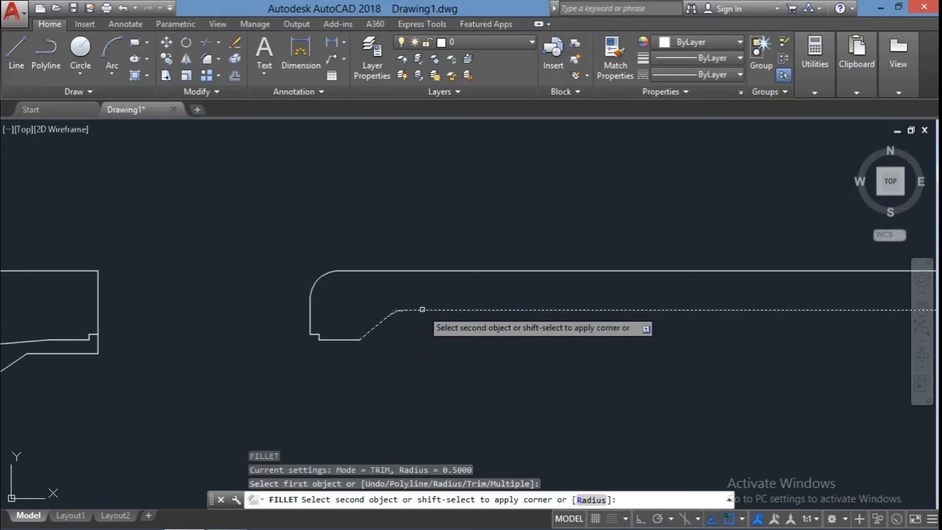
{"action": "left_click", "coordinate": [421, 310]}
{"action": "scroll", "coordinate": [417, 341], "scroll_direction": "down", "scroll_amount": 4}
{"action": "scroll", "coordinate": [811, 338], "scroll_direction": "up", "scroll_amount": 4}
{"action": "key", "text": "Return"}
{"action": "left_click", "coordinate": [631, 329]}
{"action": "left_click", "coordinate": [599, 319]}
{"action": "scroll", "coordinate": [623, 356], "scroll_direction": "down", "scroll_amount": 4}
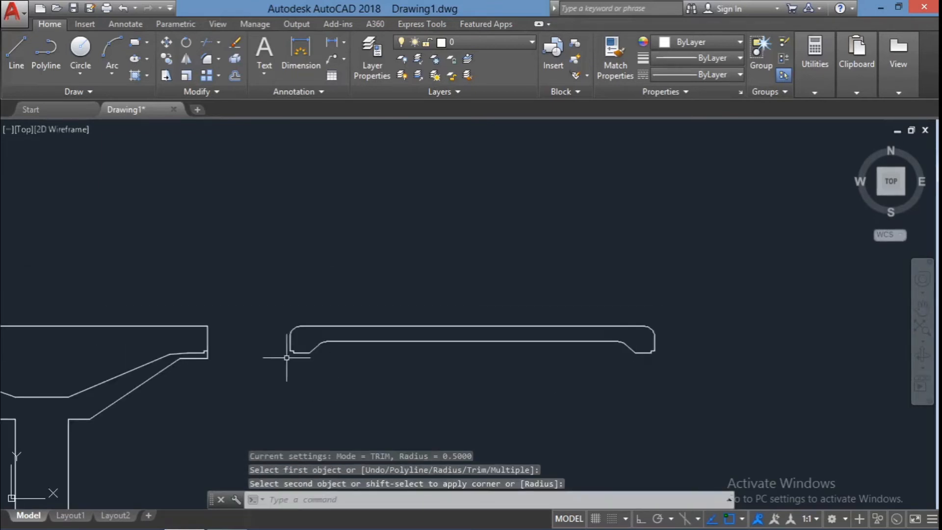
- Fillet both corners where the diagonals meet the short bottom edges, using the 0.5 radius
{"action": "scroll", "coordinate": [648, 352], "scroll_direction": "up", "scroll_amount": 8}
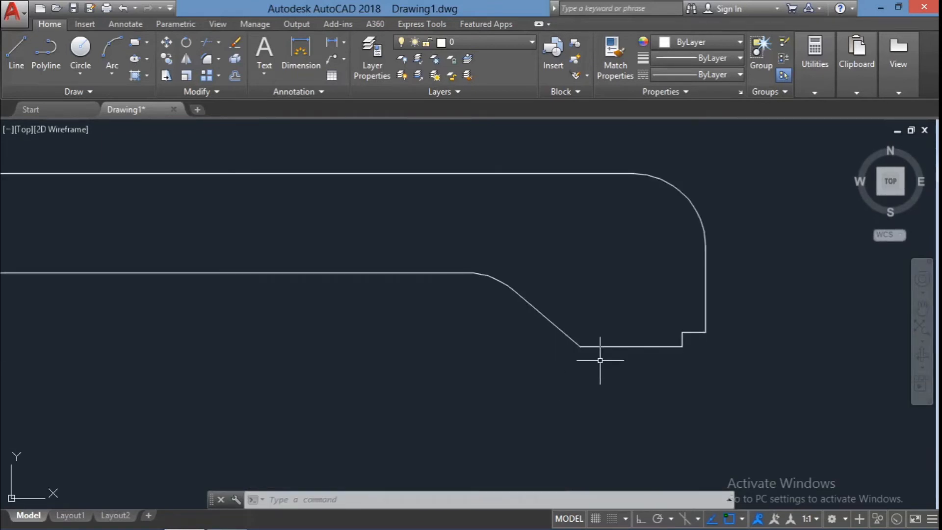
{"action": "scroll", "coordinate": [600, 360], "scroll_direction": "down", "scroll_amount": 7}
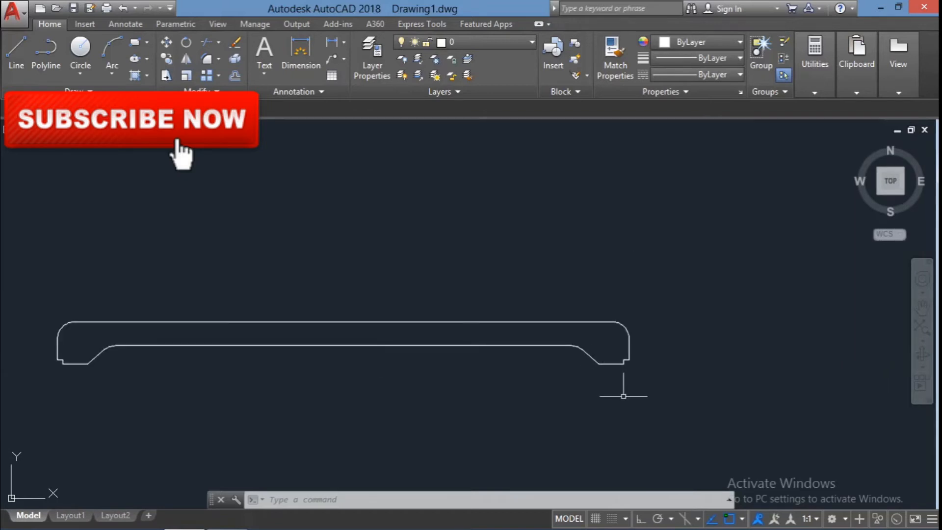
{"action": "scroll", "coordinate": [594, 379], "scroll_direction": "up", "scroll_amount": 4}
{"action": "key", "text": "Return"}
{"action": "left_click", "coordinate": [625, 340]}
{"action": "left_click", "coordinate": [603, 331]}
{"action": "scroll", "coordinate": [602, 330], "scroll_direction": "down", "scroll_amount": 6}
{"action": "scroll", "coordinate": [255, 318], "scroll_direction": "up", "scroll_amount": 4}
{"action": "key", "text": "Return"}
{"action": "left_click", "coordinate": [316, 356]}
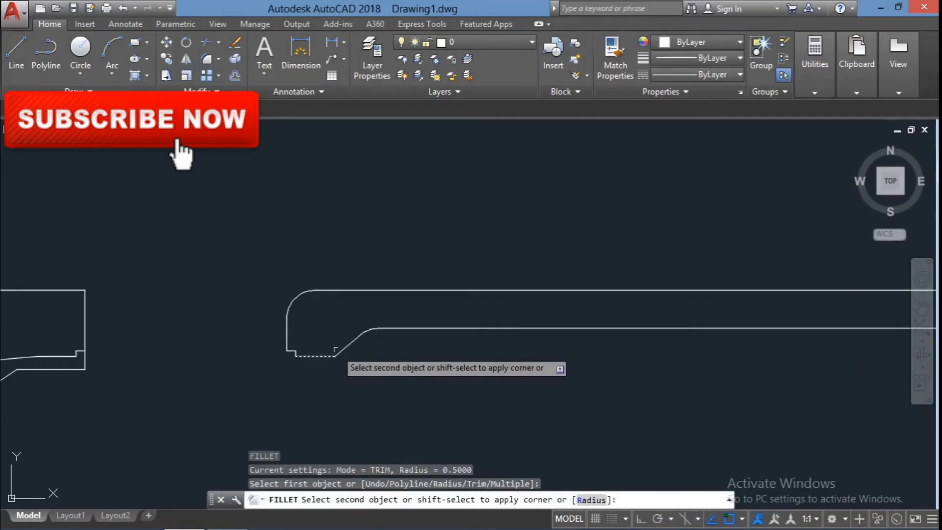
{"action": "key", "text": "Escape"}
- Set the fillet radius to 0.1
{"action": "key", "text": "Return"}
{"action": "type", "text": "r"}
{"action": "key", "text": "Return"}
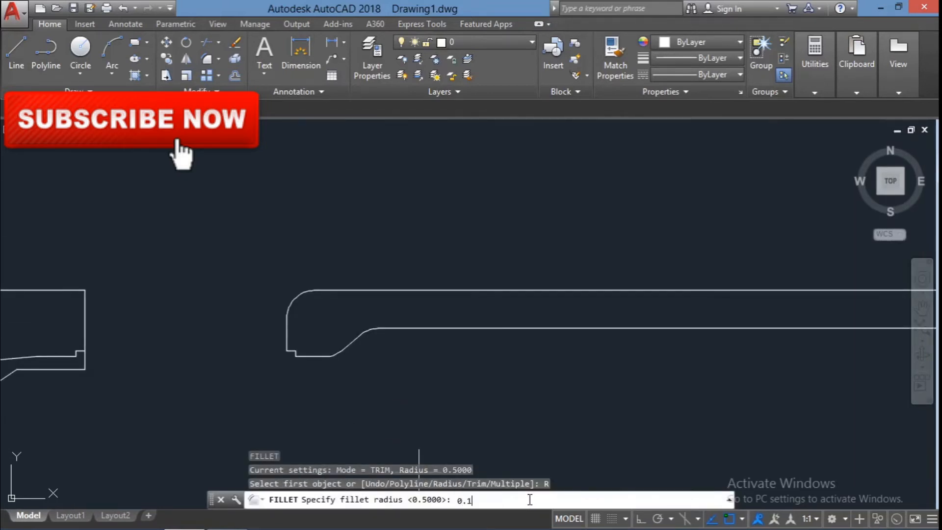
{"action": "type", "text": "0.1"}
{"action": "key", "text": "Return"}
{"action": "scroll", "coordinate": [291, 339], "scroll_direction": "up", "scroll_amount": 4}
{"action": "left_click", "coordinate": [288, 370]}
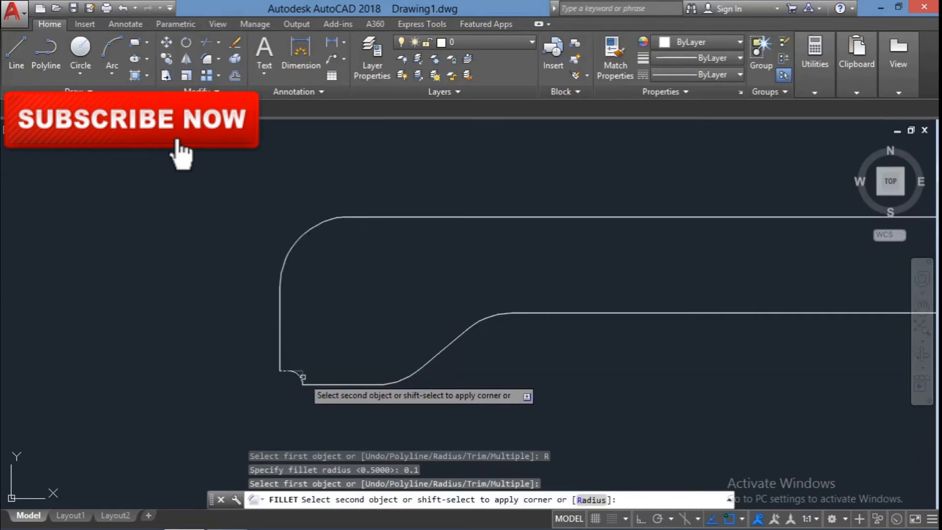
{"action": "key", "text": "Escape"}
{"action": "key", "text": "Return"}
{"action": "left_click", "coordinate": [316, 384]}
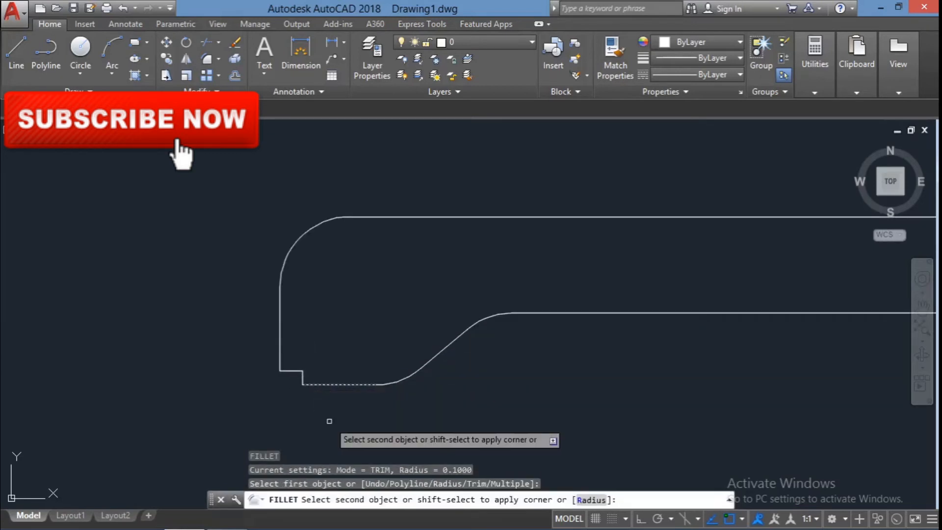
{"action": "key", "text": "Escape"}
{"action": "key", "text": "Escape"}
- Trim away the side profile's right vertical edge above the rim lip, using the profile's own lines as cutting edges
{"action": "scroll", "coordinate": [329, 421], "scroll_direction": "down", "scroll_amount": 6}
{"action": "scroll", "coordinate": [196, 427], "scroll_direction": "down", "scroll_amount": 2}
{"action": "middle_click_drag", "start_coordinate": [426, 413], "coordinate": [549, 377]}
{"action": "scroll", "coordinate": [256, 427], "scroll_direction": "up", "scroll_amount": 2}
{"action": "middle_click_drag", "start_coordinate": [255, 427], "coordinate": [392, 400]}
{"action": "left_click", "coordinate": [556, 314]}
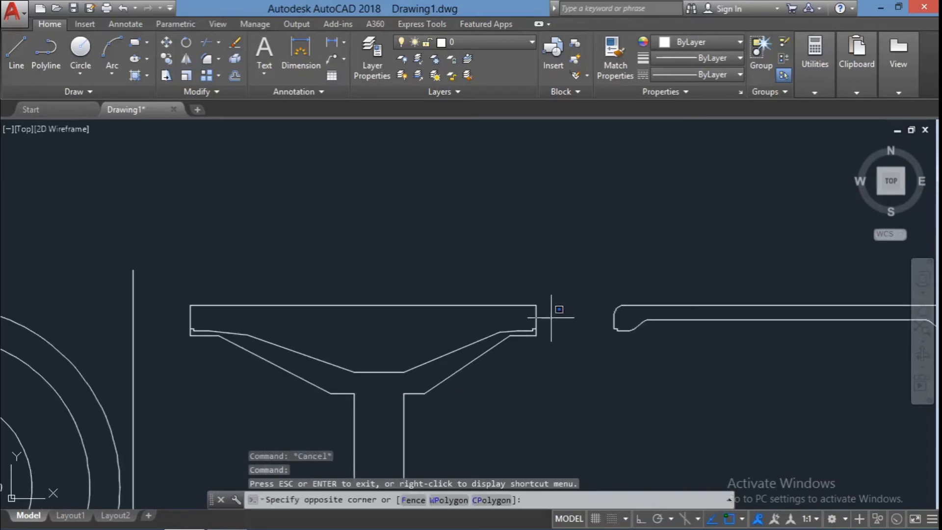
{"action": "left_click", "coordinate": [546, 371]}
{"action": "key", "text": "Escape"}
{"action": "left_click", "coordinate": [545, 374]}
{"action": "left_click", "coordinate": [185, 246]}
{"action": "type", "text": "tr"}
{"action": "key", "text": "Return"}
{"action": "scroll", "coordinate": [539, 331], "scroll_direction": "up", "scroll_amount": 4}
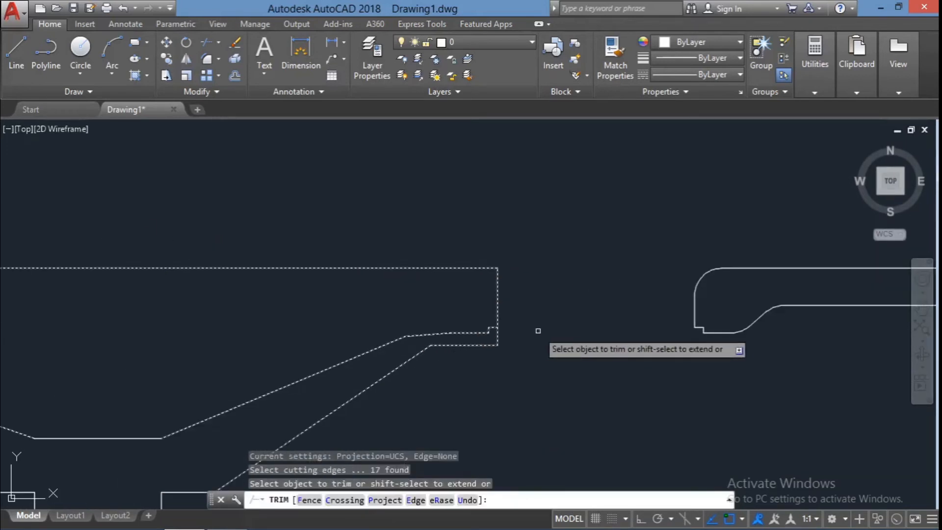
{"action": "scroll", "coordinate": [502, 346], "scroll_direction": "up", "scroll_amount": 2}
{"action": "left_click", "coordinate": [494, 298]}
- Trim away the side profile's left vertical edge above the rim lip and erase the profile's top horizontal line
{"action": "scroll", "coordinate": [535, 324], "scroll_direction": "down", "scroll_amount": 8}
{"action": "scroll", "coordinate": [309, 317], "scroll_direction": "up", "scroll_amount": 4}
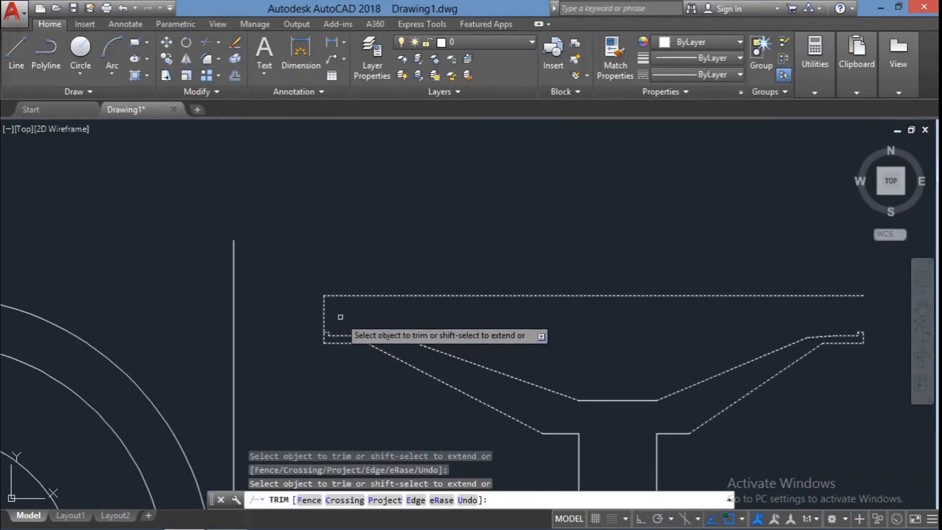
{"action": "left_click", "coordinate": [324, 316]}
{"action": "key", "text": "Escape"}
{"action": "key", "text": "Delete"}
- Erase the vertical line beside the front view and the front view's three largest circles
{"action": "scroll", "coordinate": [541, 278], "scroll_direction": "down", "scroll_amount": 4}
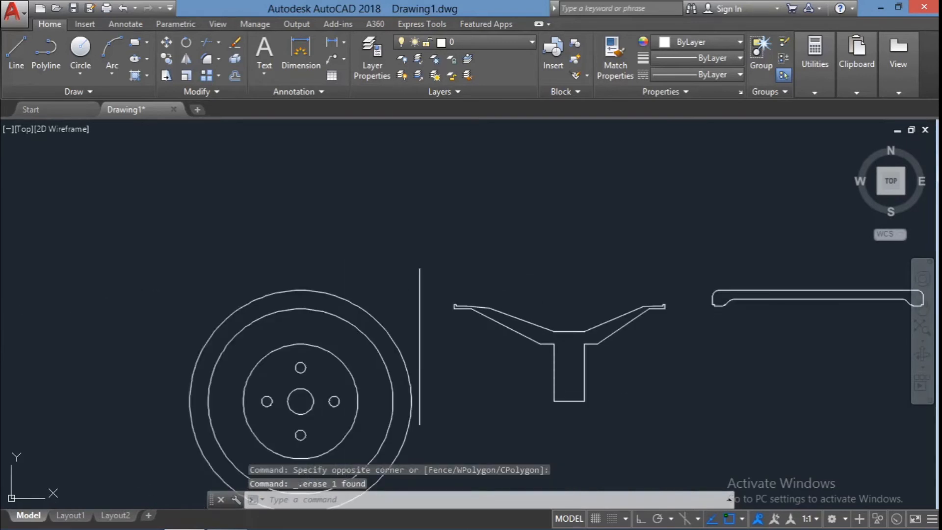
{"action": "left_click", "coordinate": [423, 397]}
{"action": "key", "text": "Escape"}
{"action": "left_click", "coordinate": [443, 414]}
{"action": "left_click", "coordinate": [380, 396]}
{"action": "key", "text": "Delete"}
{"action": "scroll", "coordinate": [698, 376], "scroll_direction": "up", "scroll_amount": 3}
{"action": "left_click", "coordinate": [183, 436]}
{"action": "left_click", "coordinate": [142, 411]}
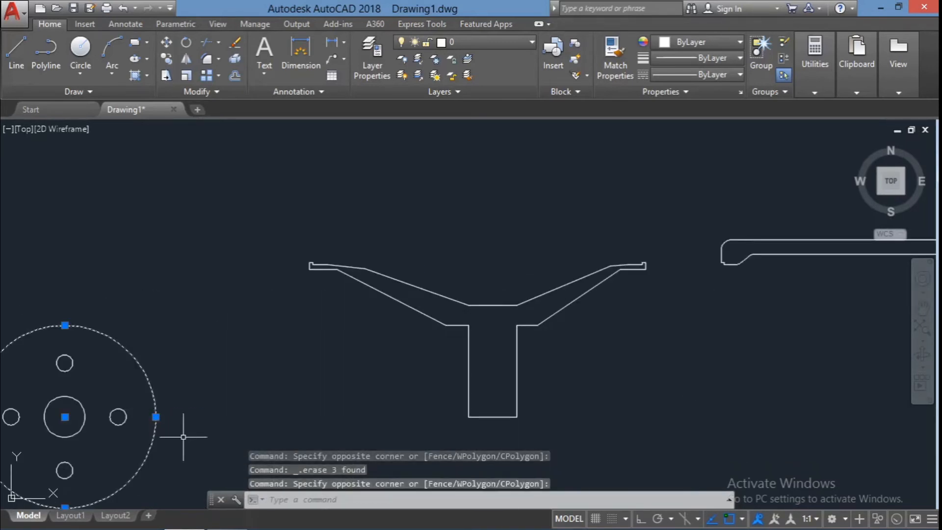
{"action": "key", "text": "Delete"}
{"action": "scroll", "coordinate": [678, 406], "scroll_direction": "down", "scroll_amount": 3}
{"action": "scroll", "coordinate": [524, 429], "scroll_direction": "up", "scroll_amount": 3}
{"action": "scroll", "coordinate": [730, 437], "scroll_direction": "down", "scroll_amount": 4}
{"action": "left_click", "coordinate": [773, 445]}
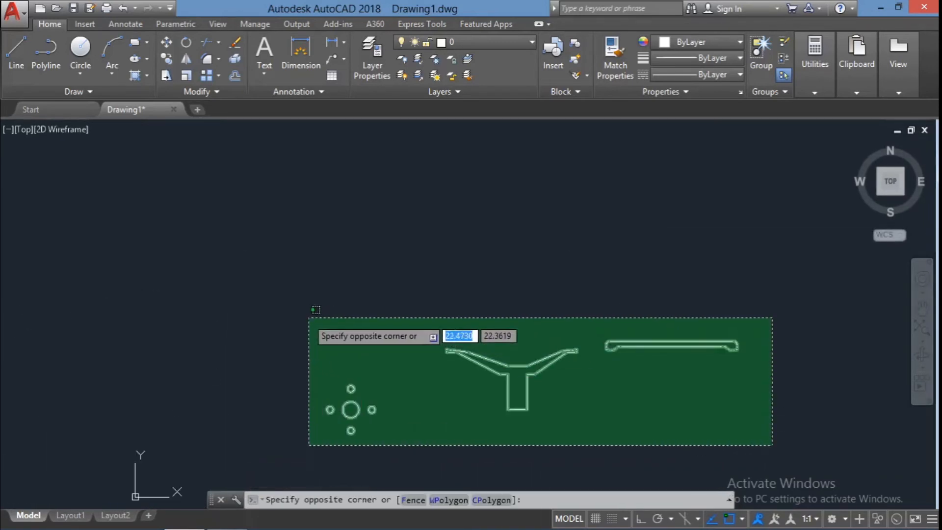
{"action": "left_click", "coordinate": [316, 310]}
{"action": "key", "text": "Escape"}
{"action": "key", "text": "Escape"}
- Fillet the right rim lip's lower outer corner and its junction with the lower diagonal, using the 0.1 radius
{"action": "scroll", "coordinate": [551, 362], "scroll_direction": "up", "scroll_amount": 4}
{"action": "type", "text": "f"}
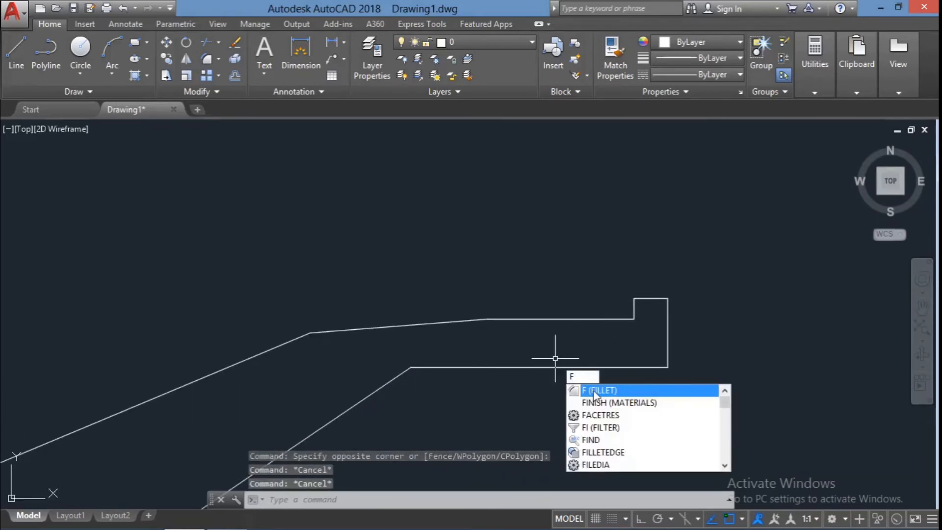
{"action": "key", "text": "Return"}
{"action": "left_click", "coordinate": [667, 358]}
{"action": "left_click", "coordinate": [618, 367]}
{"action": "key", "text": "space"}
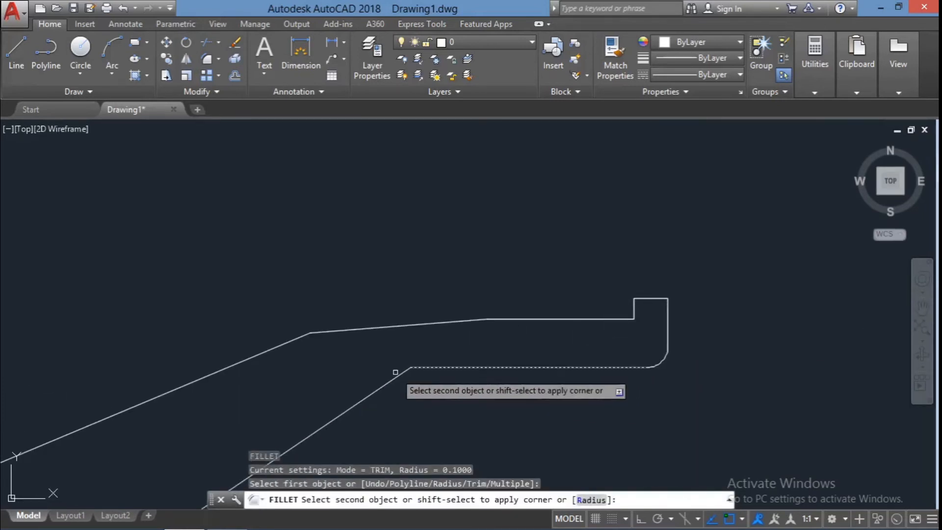
{"action": "left_click", "coordinate": [392, 380]}
{"action": "scroll", "coordinate": [313, 398], "scroll_direction": "down", "scroll_amount": 2}
{"action": "key", "text": "space"}
{"action": "left_click", "coordinate": [318, 357]}
{"action": "key", "text": "Escape"}
{"action": "scroll", "coordinate": [400, 400], "scroll_direction": "down", "scroll_amount": 7}
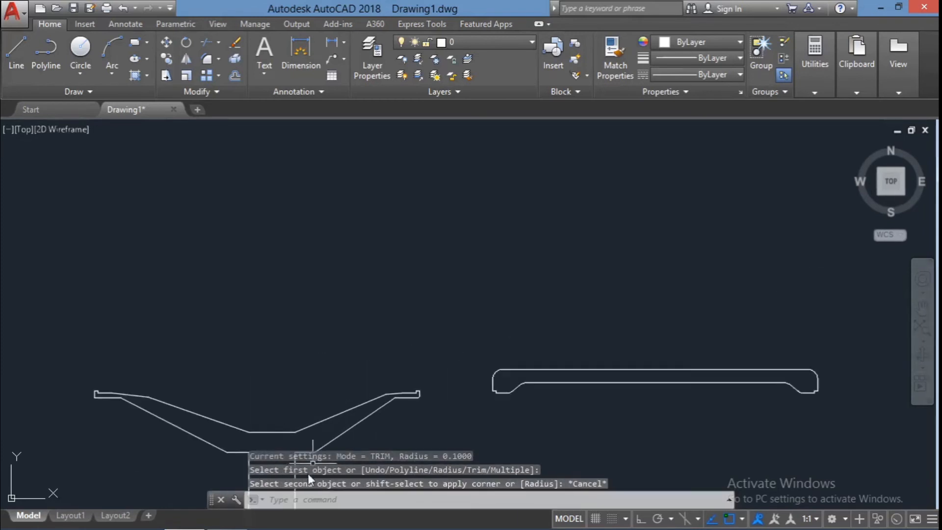
- Fillet the corner where the right lower diagonal meets the hub's short horizontal shoulder, using the 0.1 radius
{"action": "scroll", "coordinate": [256, 455], "scroll_direction": "up", "scroll_amount": 4}
{"action": "key", "text": "space"}
{"action": "left_click", "coordinate": [467, 436]}
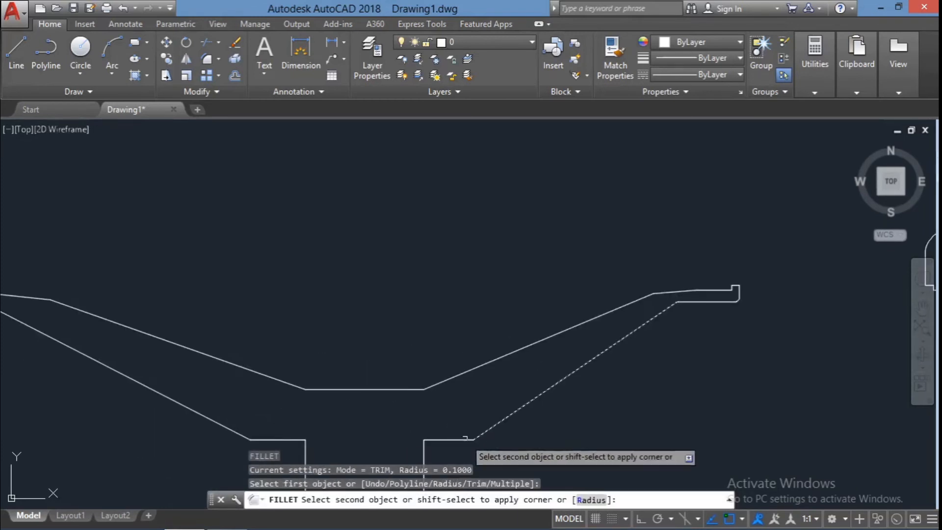
{"action": "left_click", "coordinate": [465, 439]}
{"action": "key", "text": "space"}
{"action": "left_click", "coordinate": [239, 434]}
{"action": "key", "text": "Escape"}
{"action": "key", "text": "Escape"}
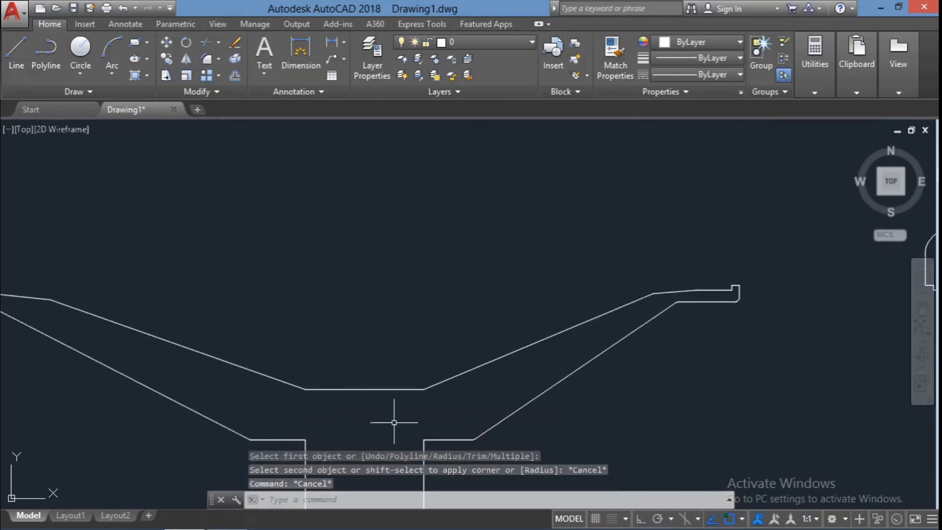
{"action": "key", "text": "Escape"}
- Fillet both corners where the hub's vertical sides meet the horizontal shoulders, using the 0.1 radius
{"action": "scroll", "coordinate": [475, 447], "scroll_direction": "up", "scroll_amount": 7}
{"action": "scroll", "coordinate": [383, 430], "scroll_direction": "down", "scroll_amount": 7}
{"action": "key", "text": "space"}
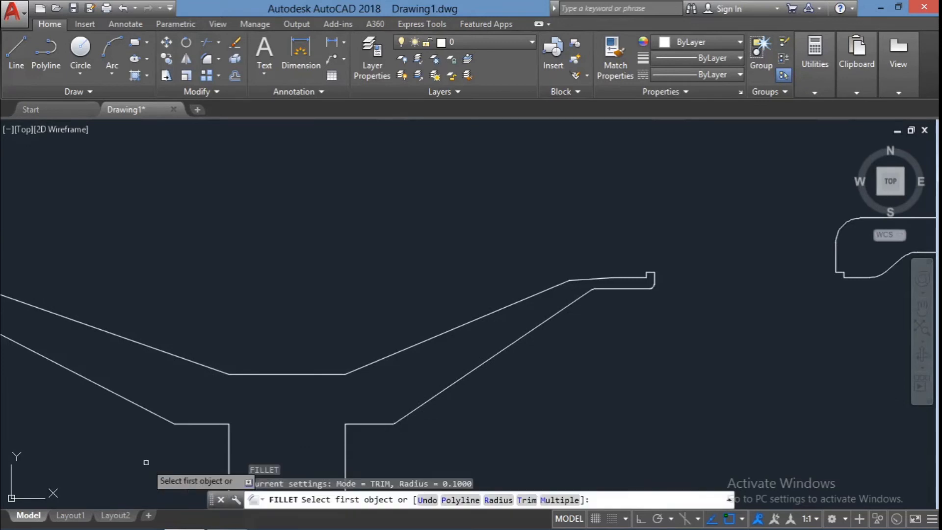
{"action": "left_click", "coordinate": [230, 434]}
{"action": "left_click", "coordinate": [224, 424]}
{"action": "key", "text": "space"}
{"action": "left_click", "coordinate": [346, 434]}
{"action": "left_click", "coordinate": [355, 424]}
- Fillet the left rim lip's lower outer corner with the 0.1 radius
{"action": "scroll", "coordinate": [361, 435], "scroll_direction": "down", "scroll_amount": 6}
{"action": "scroll", "coordinate": [248, 393], "scroll_direction": "up", "scroll_amount": 10}
{"action": "key", "text": "space"}
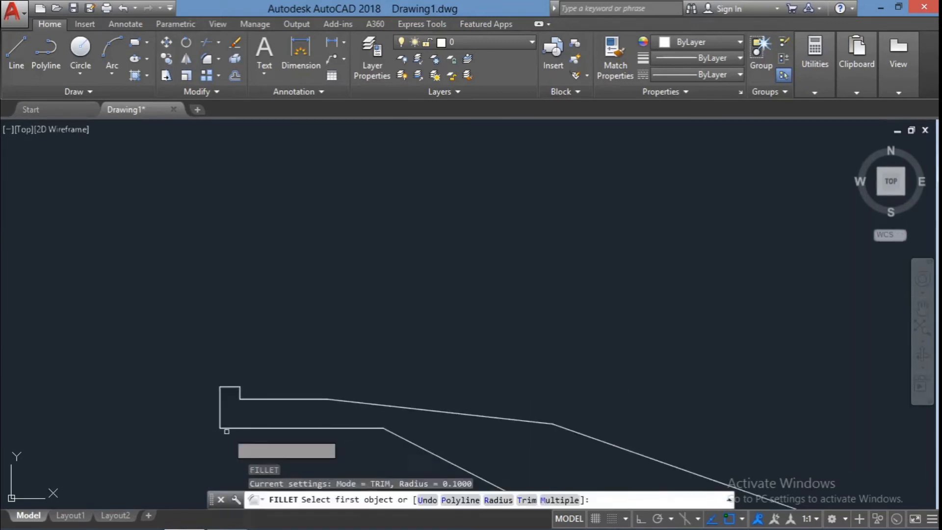
{"action": "scroll", "coordinate": [390, 439], "scroll_direction": "up", "scroll_amount": 4}
{"action": "left_click", "coordinate": [349, 398]}
{"action": "scroll", "coordinate": [367, 411], "scroll_direction": "down", "scroll_amount": 14}
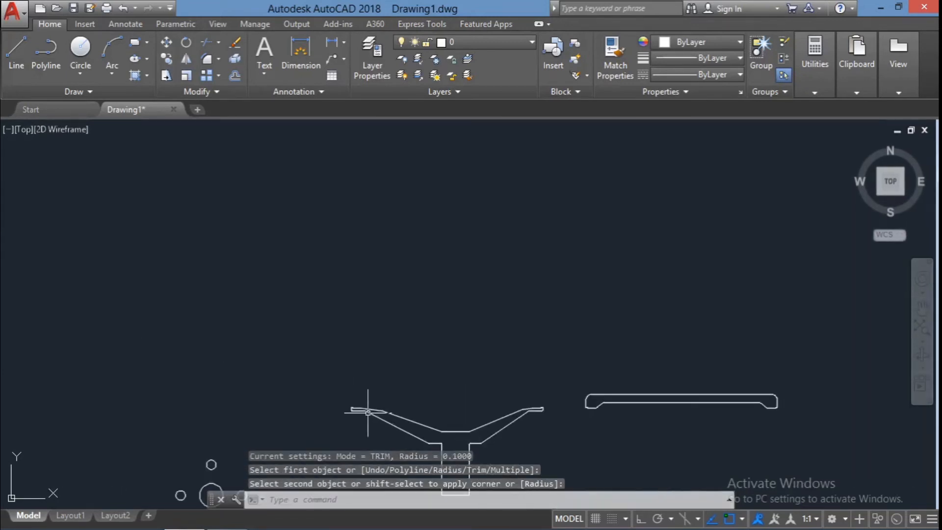
{"action": "scroll", "coordinate": [470, 456], "scroll_direction": "up", "scroll_amount": 6}
{"action": "scroll", "coordinate": [518, 400], "scroll_direction": "up", "scroll_amount": 2}
{"action": "scroll", "coordinate": [517, 398], "scroll_direction": "down", "scroll_amount": 6}
{"action": "scroll", "coordinate": [607, 345], "scroll_direction": "up", "scroll_amount": 2}
{"action": "scroll", "coordinate": [607, 346], "scroll_direction": "down", "scroll_amount": 2}
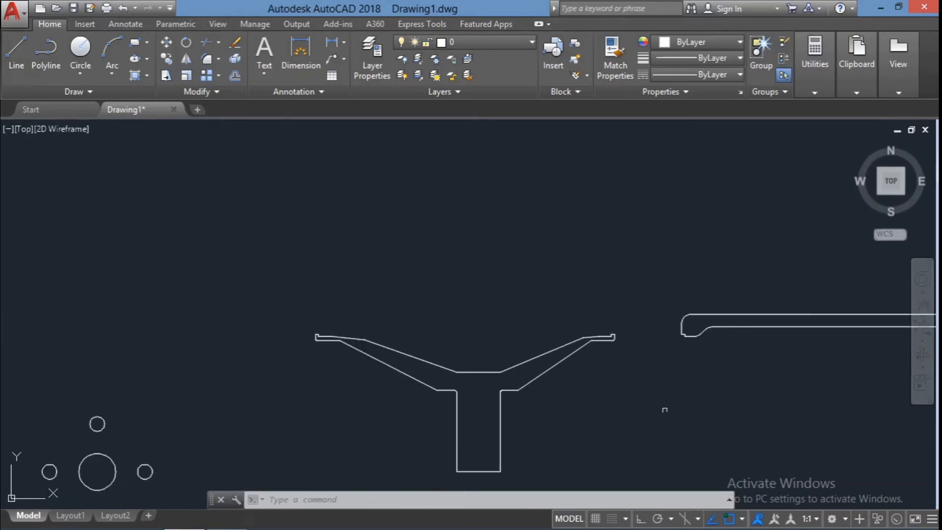
{"action": "left_click", "coordinate": [571, 487]}
{"action": "key", "text": "Escape"}
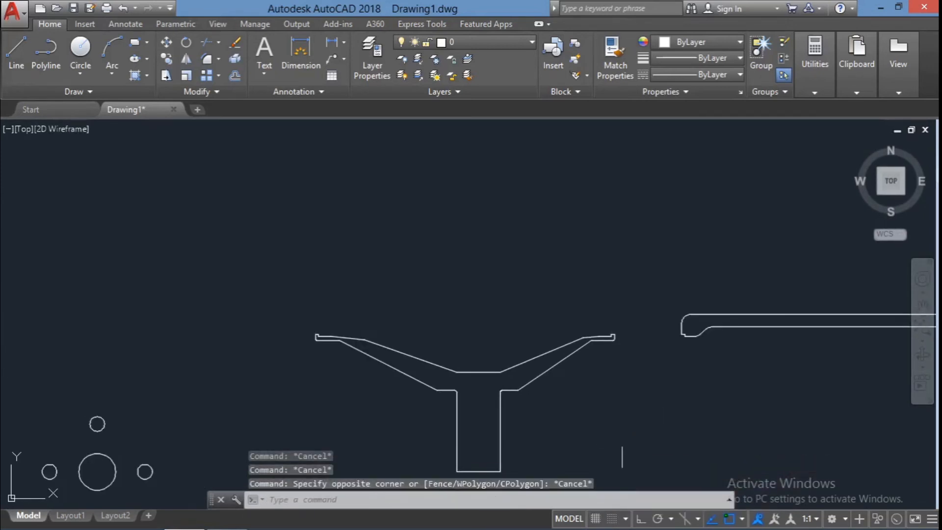
{"action": "scroll", "coordinate": [559, 366], "scroll_direction": "up", "scroll_amount": 2}
{"action": "type", "text": "l"}
{"action": "key", "text": "Return"}
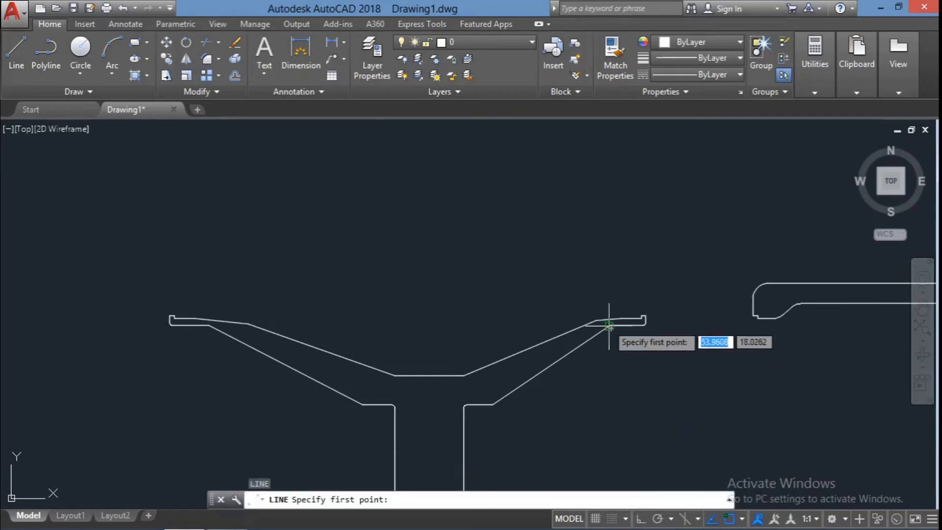
{"action": "scroll", "coordinate": [608, 320], "scroll_direction": "up", "scroll_amount": 4}
{"action": "scroll", "coordinate": [646, 372], "scroll_direction": "down", "scroll_amount": 4}
{"action": "key", "text": "Escape"}
{"action": "key", "text": "Escape"}
- Draw a horizontal line from the right lip's junction with the lower diagonal across to beyond the left lip
{"action": "type", "text": "l"}
{"action": "key", "text": "Return"}
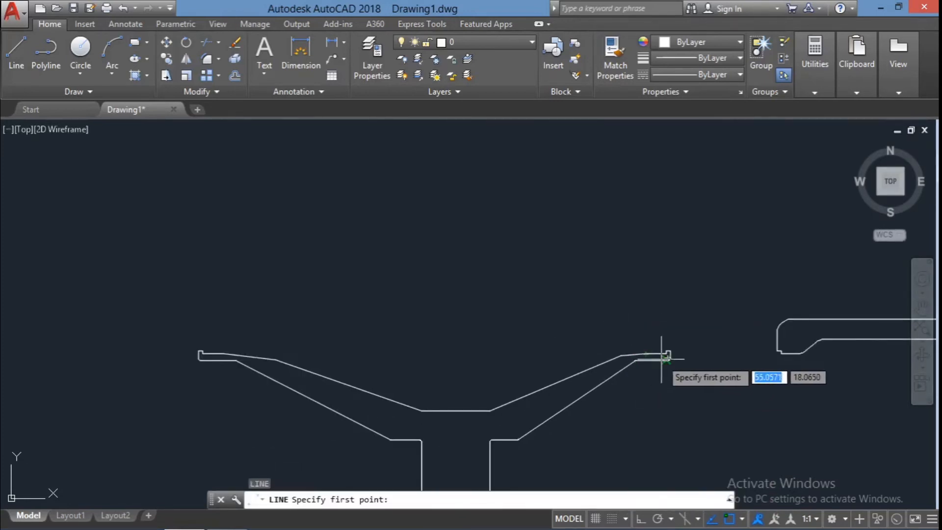
{"action": "scroll", "coordinate": [653, 363], "scroll_direction": "up", "scroll_amount": 4}
{"action": "scroll", "coordinate": [506, 361], "scroll_direction": "down", "scroll_amount": 4}
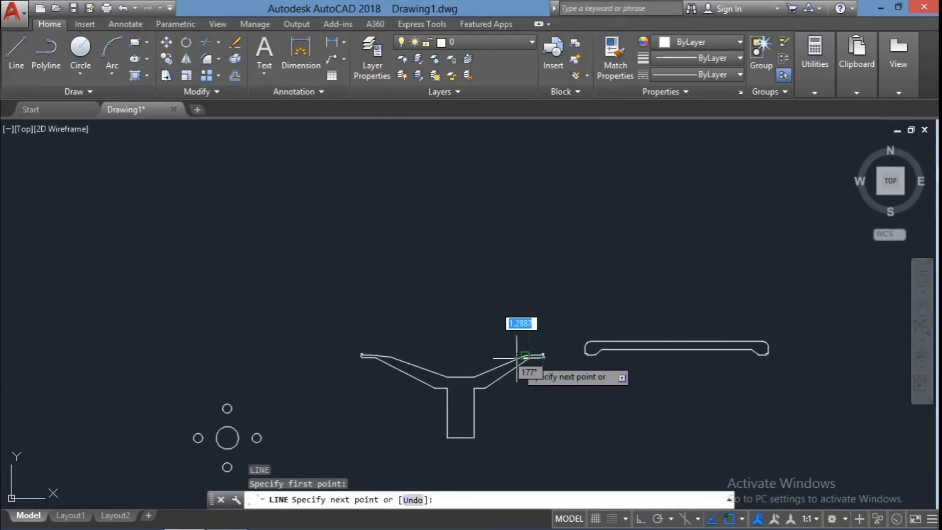
{"action": "scroll", "coordinate": [334, 350], "scroll_direction": "up", "scroll_amount": 4}
{"action": "left_click", "coordinate": [337, 343]}
{"action": "key", "text": "Escape"}
{"action": "key", "text": "Escape"}
{"action": "key", "text": "Escape"}
{"action": "key", "text": "Escape"}
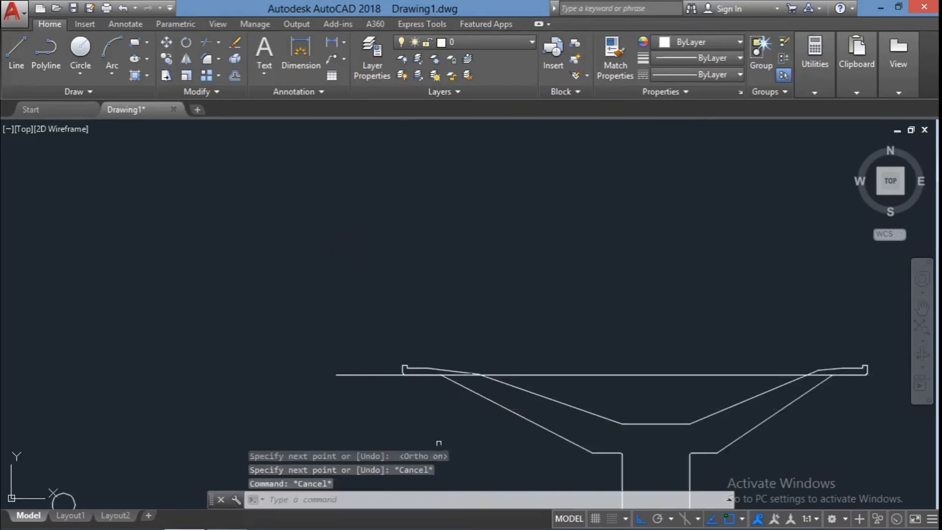
- Erase the horizontal line crossing the side profile between the rim lips
{"action": "scroll", "coordinate": [723, 481], "scroll_direction": "down", "scroll_amount": 6}
{"action": "left_click", "coordinate": [922, 308]}
{"action": "left_click_drag", "start_coordinate": [734, 472], "coordinate": [641, 321]}
{"action": "scroll", "coordinate": [640, 321], "scroll_direction": "up", "scroll_amount": 6}
{"action": "key", "text": "Escape"}
{"action": "key", "text": "Escape"}
{"action": "left_click", "coordinate": [531, 278]}
{"action": "left_click", "coordinate": [511, 251]}
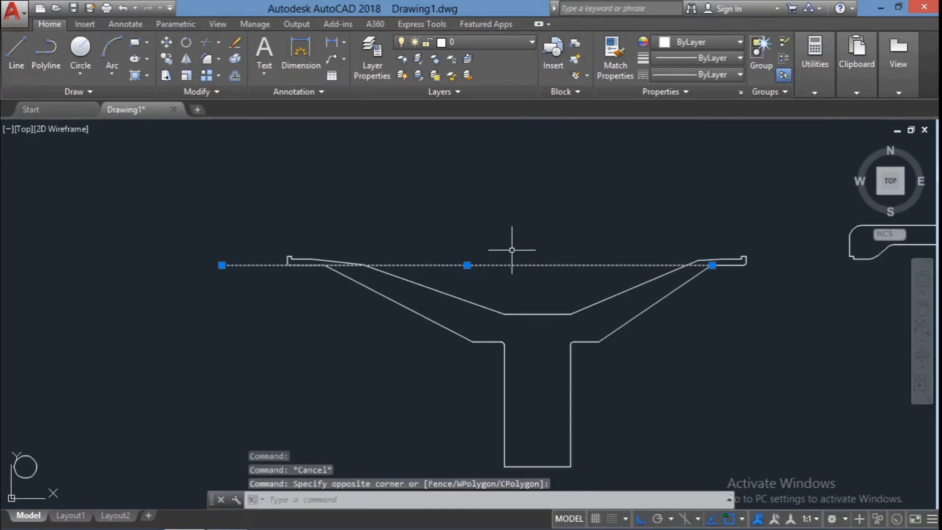
{"action": "key", "text": "Delete"}
- Start boundary creation by picking points, with Region as the object type
{"action": "scroll", "coordinate": [560, 307], "scroll_direction": "down", "scroll_amount": 6}
{"action": "left_click", "coordinate": [788, 398]}
{"action": "left_click", "coordinate": [378, 242]}
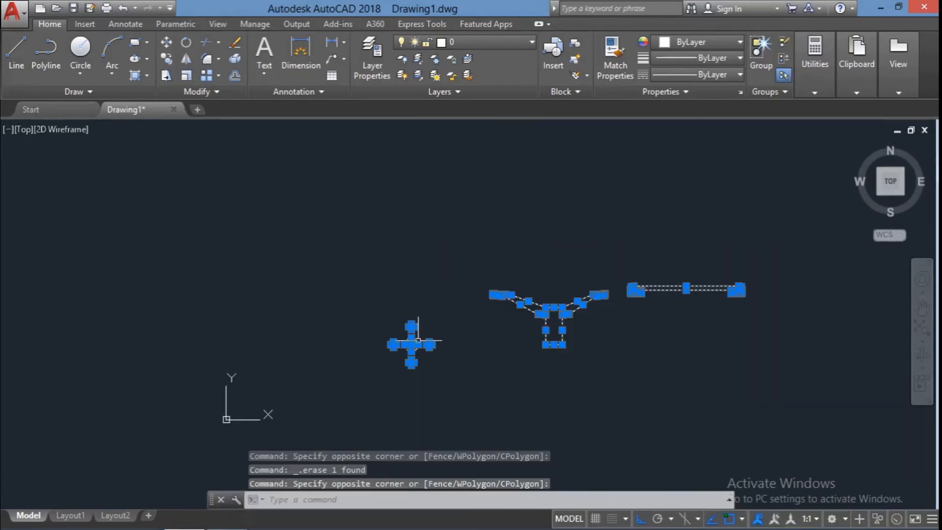
{"action": "key", "text": "Return"}
{"action": "left_click", "coordinate": [472, 218]}
{"action": "left_click", "coordinate": [413, 281]}
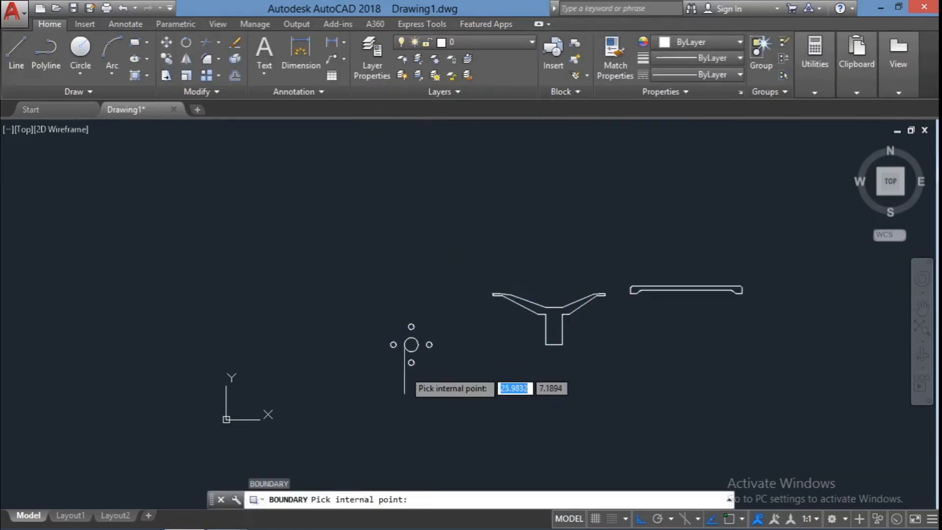
- Create regions from the front view's center circle and its four bolt-hole circles
{"action": "scroll", "coordinate": [409, 365], "scroll_direction": "up", "scroll_amount": 8}
{"action": "left_click", "coordinate": [420, 344]}
{"action": "left_click", "coordinate": [423, 121]}
{"action": "scroll", "coordinate": [461, 229], "scroll_direction": "down", "scroll_amount": 6}
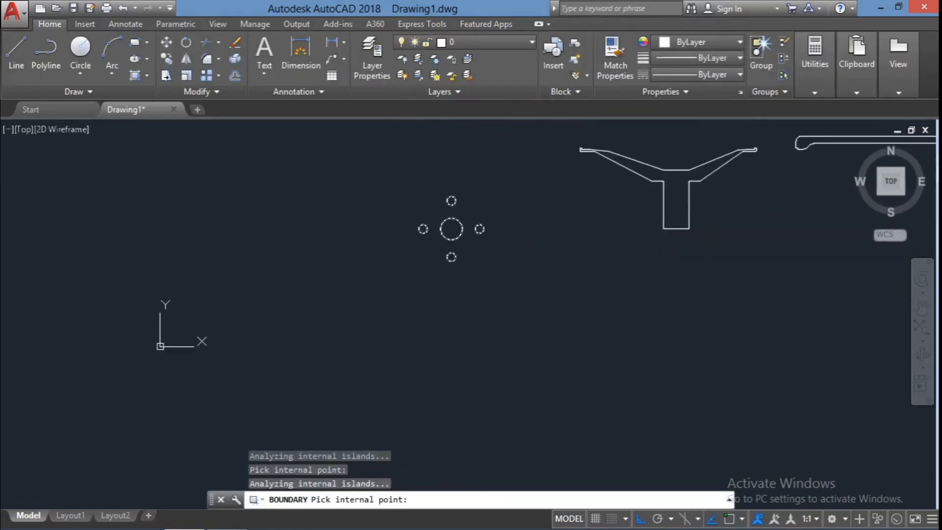
{"action": "left_click", "coordinate": [676, 202]}
{"action": "left_click", "coordinate": [590, 288]}
{"action": "key", "text": "Return"}
{"action": "key", "text": "Return"}
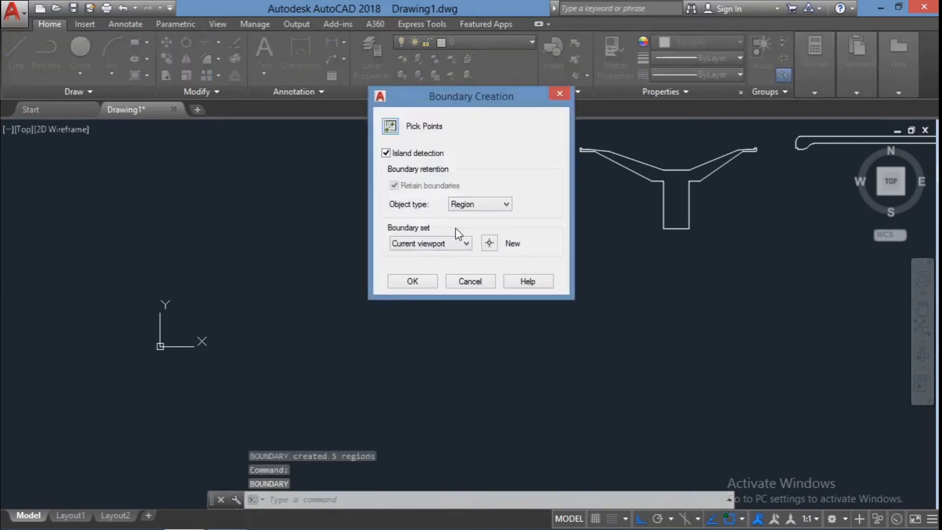
{"action": "key", "text": "Escape"}
{"action": "scroll", "coordinate": [755, 129], "scroll_direction": "up", "scroll_amount": 4}
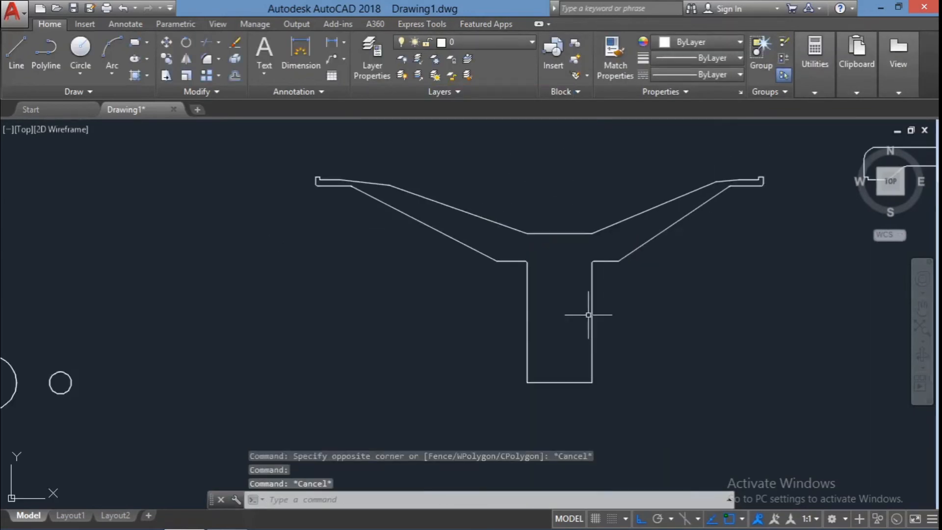
{"action": "scroll", "coordinate": [589, 315], "scroll_direction": "up", "scroll_amount": 2}
{"action": "scroll", "coordinate": [583, 322], "scroll_direction": "down", "scroll_amount": 2}
{"action": "left_click", "coordinate": [578, 325]}
{"action": "key", "text": "Escape"}
- Create a boundary region from the interior of the wheel's side profile
{"action": "key", "text": "Return"}
{"action": "left_click", "coordinate": [413, 280]}
{"action": "left_click", "coordinate": [535, 336]}
{"action": "key", "text": "Return"}
{"action": "scroll", "coordinate": [580, 347], "scroll_direction": "down", "scroll_amount": 1}
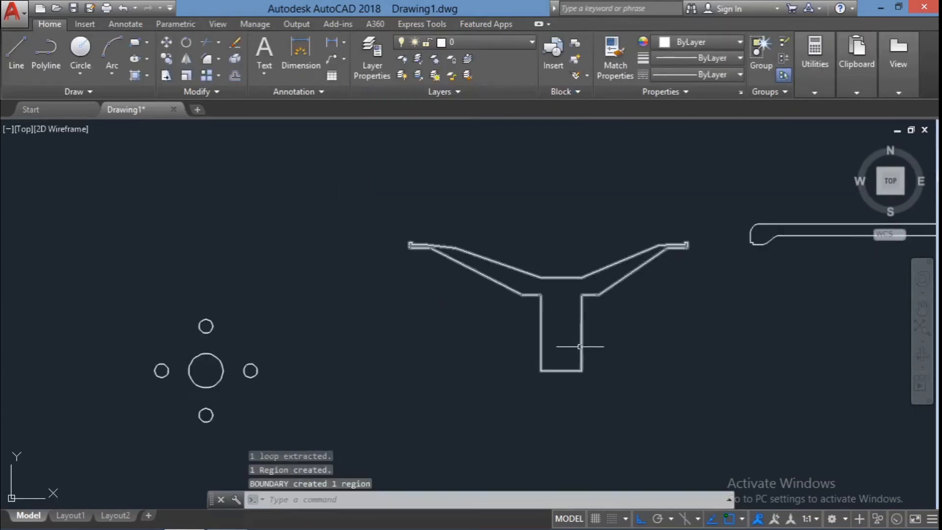
- Try to create a boundary region by picking inside the partly visible outer-ring section
{"action": "scroll", "coordinate": [833, 224], "scroll_direction": "up", "scroll_amount": 2}
{"action": "key", "text": "Return"}
{"action": "left_click", "coordinate": [403, 283]}
{"action": "left_click", "coordinate": [731, 239]}
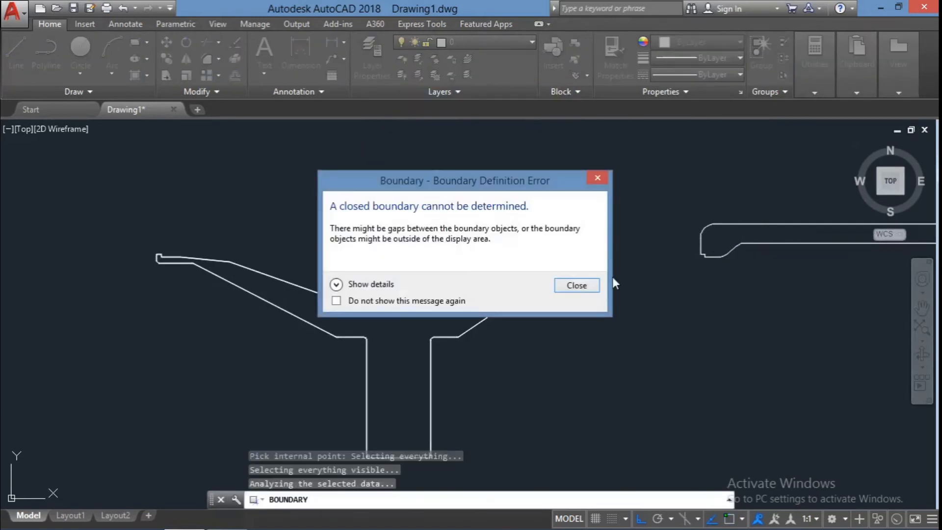
{"action": "left_click", "coordinate": [594, 284]}
{"action": "left_click", "coordinate": [923, 308]}
{"action": "left_click_drag", "start_coordinate": [845, 313], "coordinate": [553, 332]}
{"action": "key", "text": "Escape"}
- Create a boundary region from the interior of the complete outer-ring section
{"action": "key", "text": "Return"}
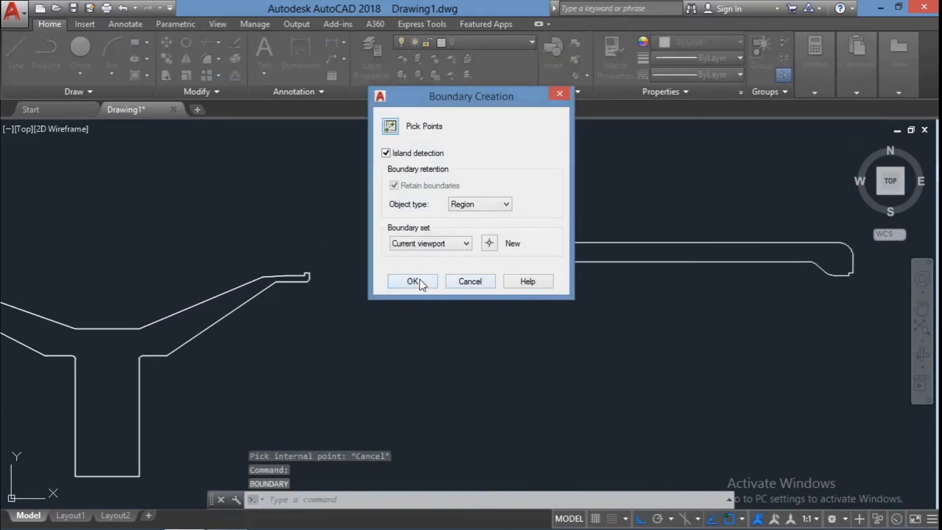
{"action": "left_click", "coordinate": [420, 278]}
{"action": "left_click", "coordinate": [451, 260]}
{"action": "key", "text": "Return"}
{"action": "scroll", "coordinate": [492, 290], "scroll_direction": "down", "scroll_amount": 3}
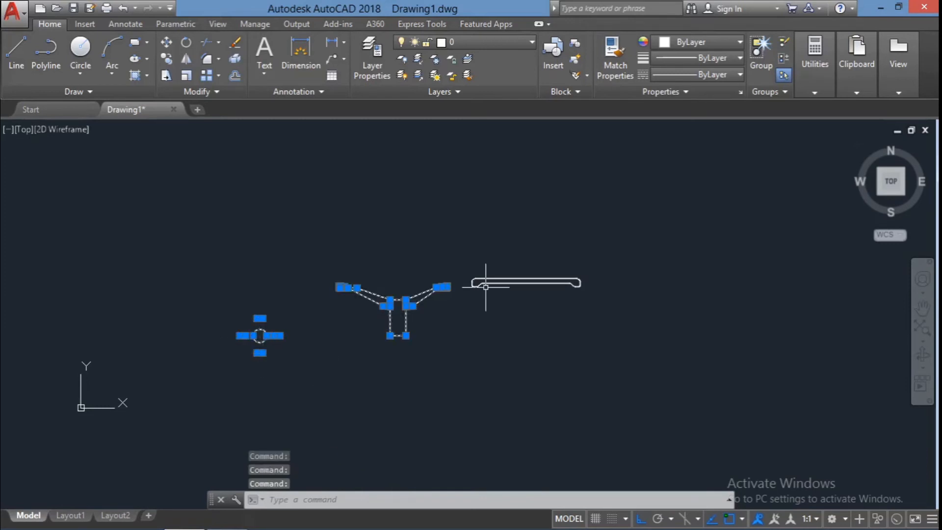
- Move the selected regions horizontally clear of the original outlines
{"action": "key", "text": "Return"}
{"action": "left_click", "coordinate": [260, 336]}
{"action": "left_click", "coordinate": [539, 310]}
{"action": "key", "text": "Escape"}
{"action": "key", "text": "Escape"}
- Delete the original front-view circles, side-profile outline and outer-ring outline, keeping the moved regions
{"action": "left_click", "coordinate": [450, 359]}
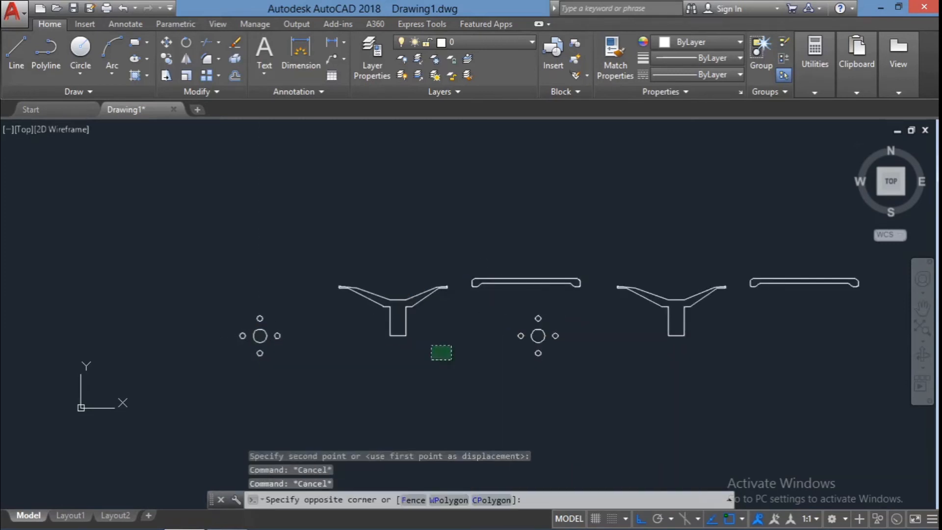
{"action": "left_click", "coordinate": [330, 269]}
{"action": "key", "text": "Delete"}
{"action": "left_click", "coordinate": [300, 369]}
{"action": "key", "text": "Delete"}
{"action": "left_click", "coordinate": [587, 296]}
{"action": "left_click", "coordinate": [445, 240]}
{"action": "key", "text": "Delete"}
- Set the outer-ring region's color to black
{"action": "scroll", "coordinate": [862, 272], "scroll_direction": "up", "scroll_amount": 4}
{"action": "left_click", "coordinate": [874, 321]}
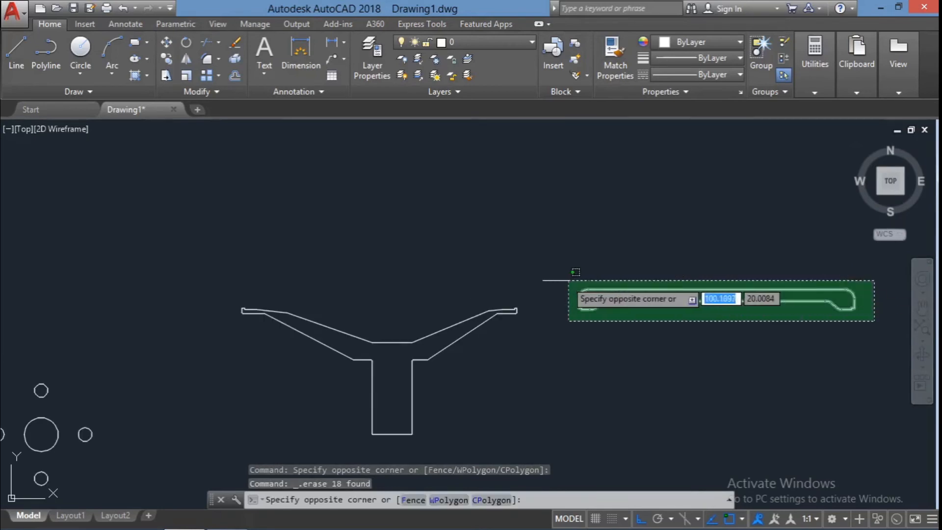
{"action": "left_click", "coordinate": [569, 281]}
{"action": "left_click", "coordinate": [702, 42]}
{"action": "left_click", "coordinate": [666, 101]}
- Move the outer-ring region onto the wheel's side profile so that it seats between the two rim lips
{"action": "scroll", "coordinate": [563, 311], "scroll_direction": "up", "scroll_amount": 3}
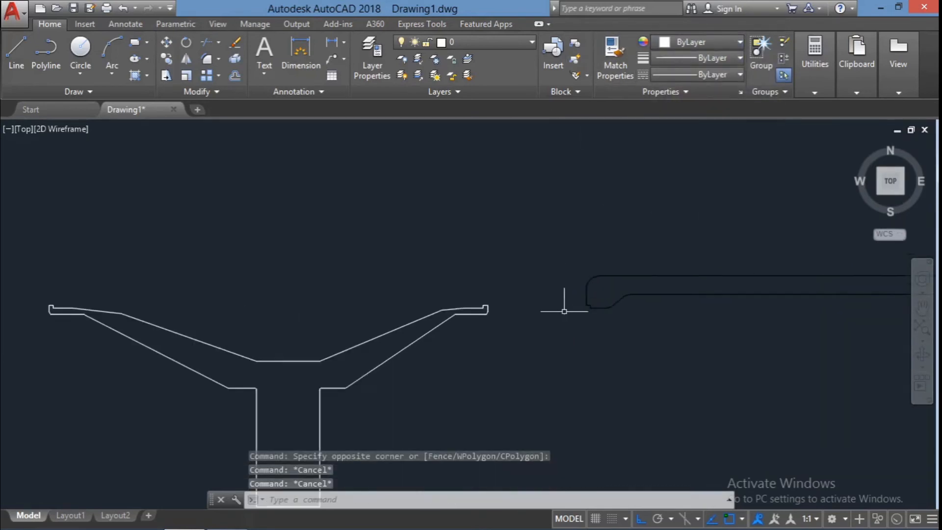
{"action": "type", "text": "m"}
{"action": "key", "text": "Return"}
{"action": "left_click", "coordinate": [565, 311]}
{"action": "scroll", "coordinate": [581, 302], "scroll_direction": "up", "scroll_amount": 4}
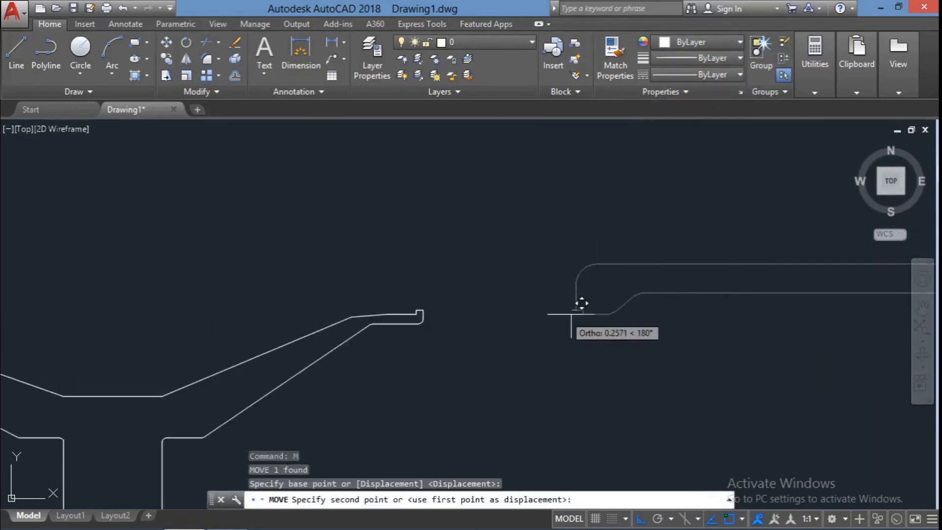
{"action": "scroll", "coordinate": [371, 306], "scroll_direction": "down", "scroll_amount": 5}
{"action": "key", "text": "Escape"}
{"action": "key", "text": "Escape"}
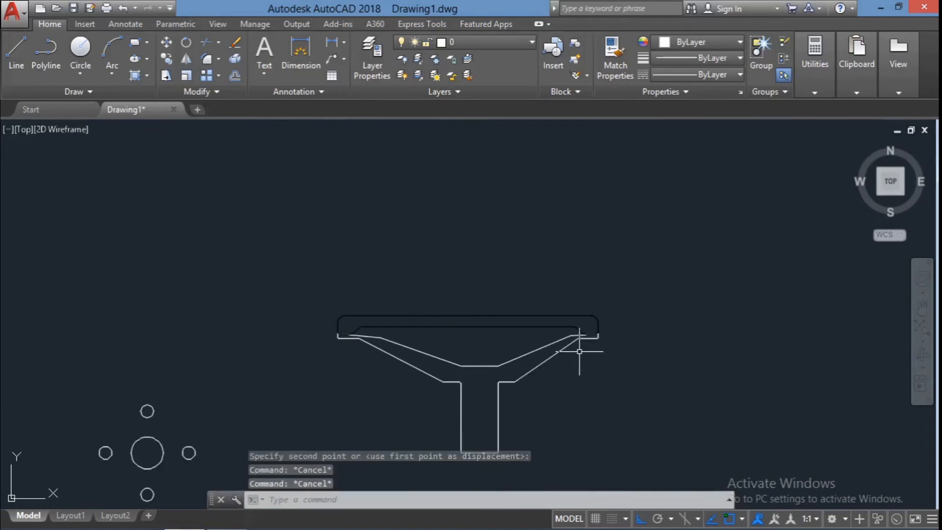
{"action": "scroll", "coordinate": [565, 364], "scroll_direction": "down", "scroll_amount": 2}
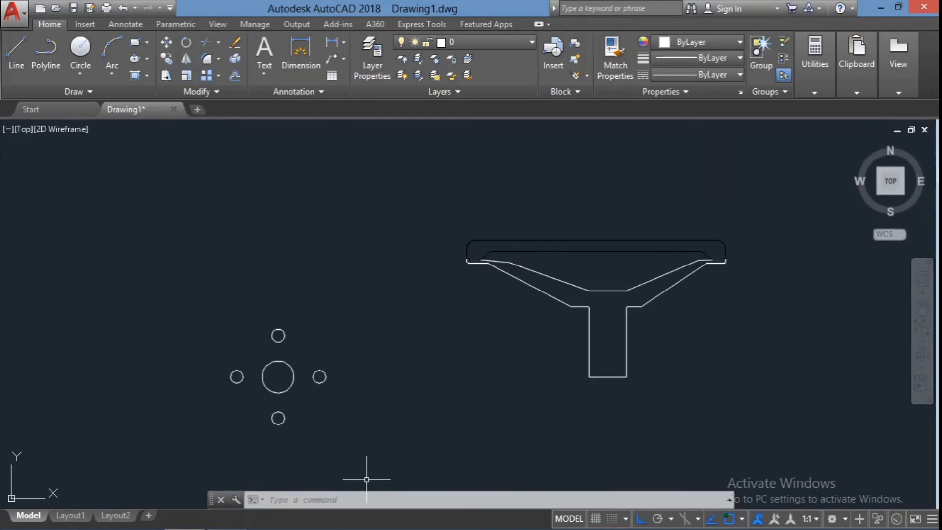
- In an isometric view, revolve the side profile and outer-ring regions 360 degrees about the end edge of the profile's stem
{"action": "left_click", "coordinate": [856, 145]}
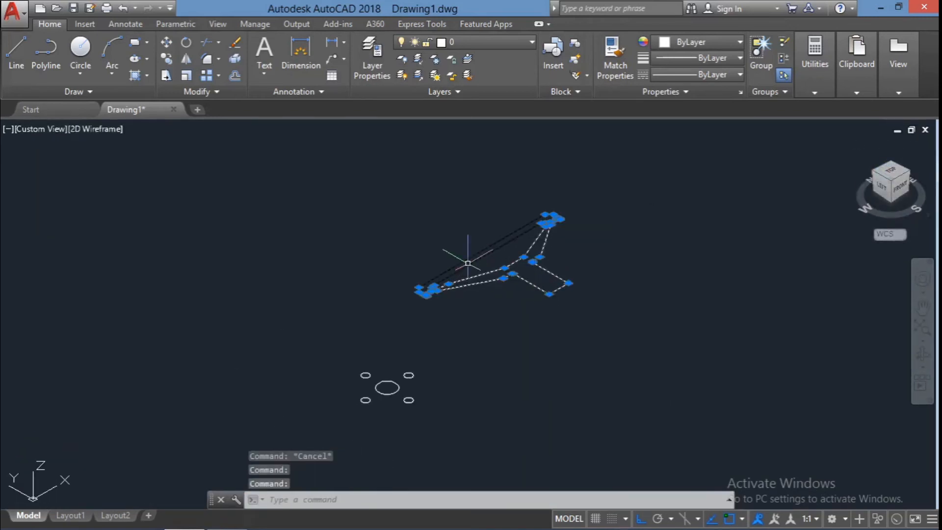
{"action": "type", "text": "rev"}
{"action": "key", "text": "Return"}
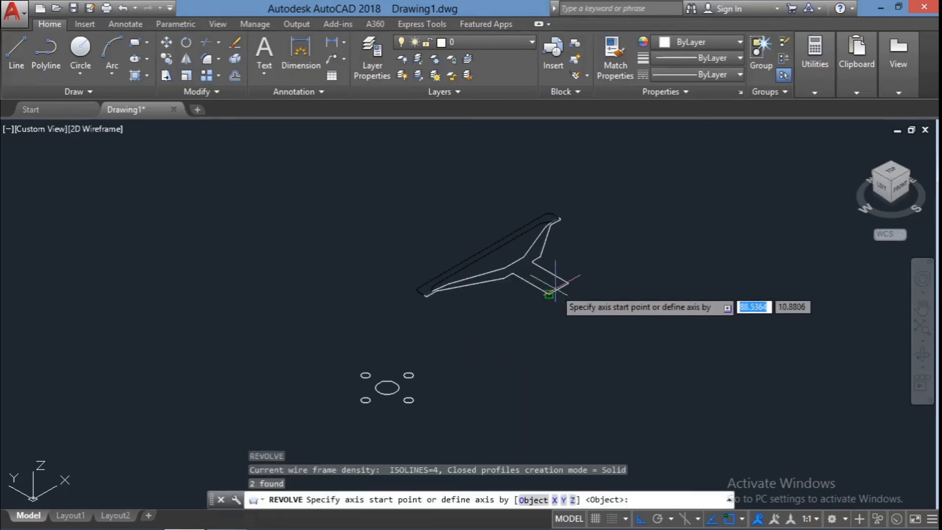
{"action": "left_click", "coordinate": [551, 293]}
{"action": "left_click", "coordinate": [569, 283]}
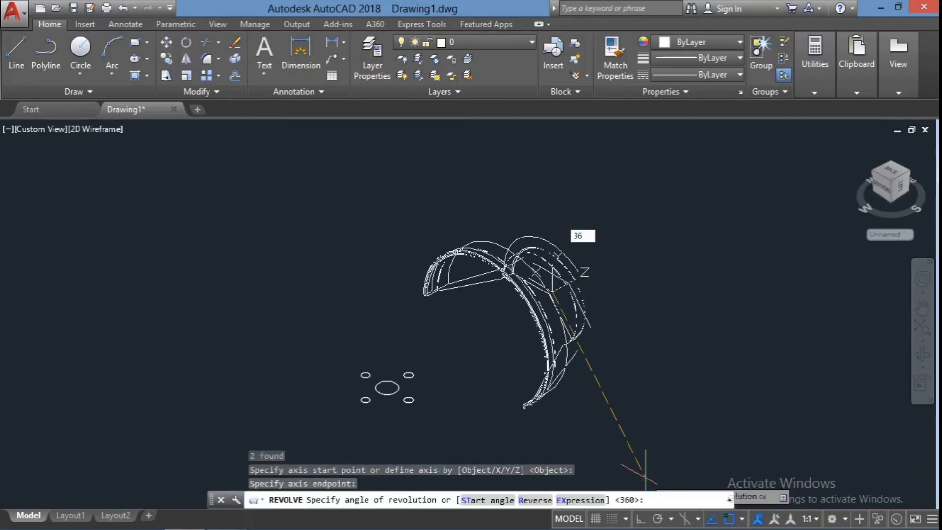
{"action": "type", "text": "360"}
{"action": "key", "text": "Return"}
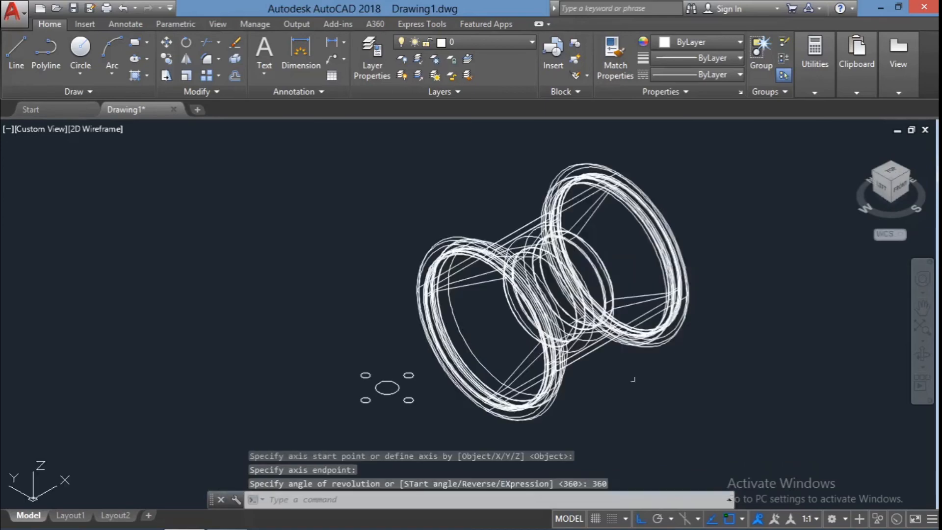
{"action": "key", "text": "Escape"}
{"action": "key", "text": "Escape"}
- Extrude the center circle and four bolt-hole circles upward into long cylinders
{"action": "middle_click_drag", "start_coordinate": [702, 393], "coordinate": [705, 363], "text": "shift"}
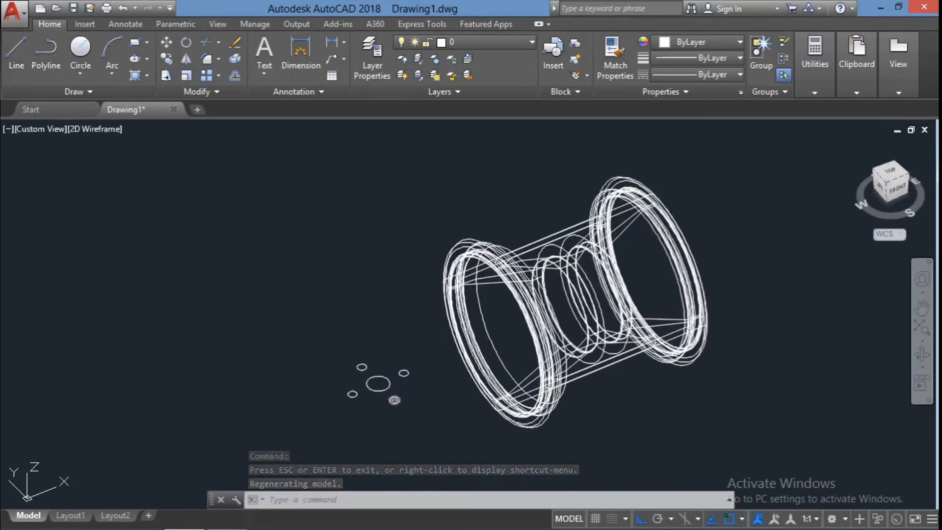
{"action": "type", "text": "e"}
{"action": "key", "text": "Escape"}
{"action": "left_click_drag", "start_coordinate": [417, 410], "coordinate": [335, 352]}
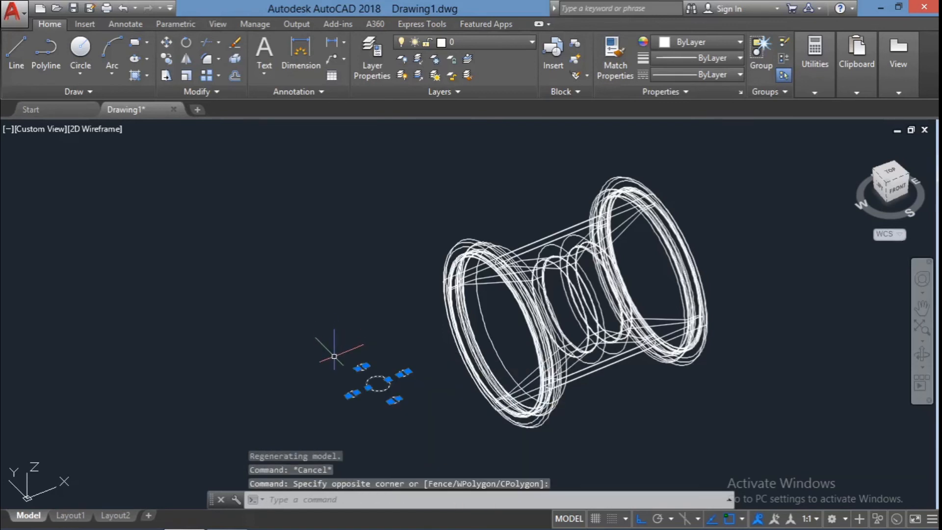
{"action": "type", "text": "ex"}
{"action": "key", "text": "Down"}
{"action": "key", "text": "Return"}
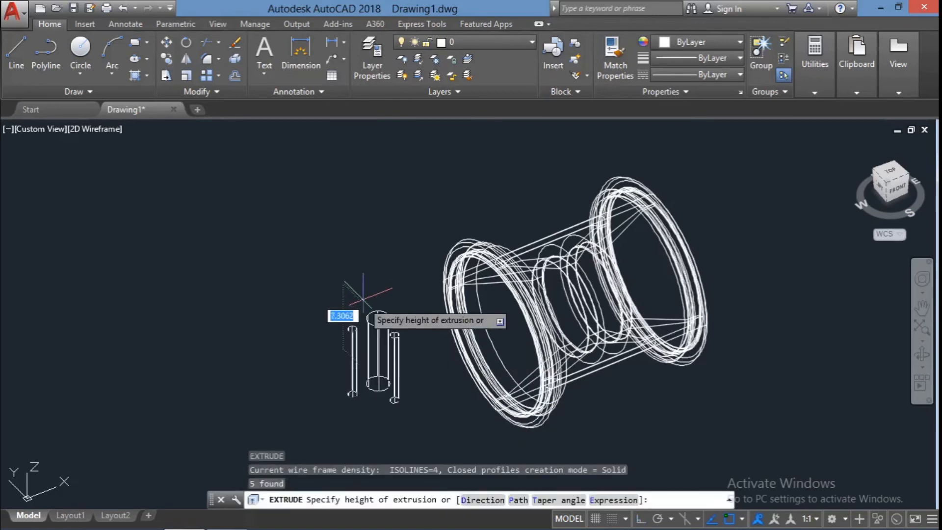
{"action": "left_click", "coordinate": [356, 143]}
{"action": "key", "text": "Escape"}
{"action": "key", "text": "Escape"}
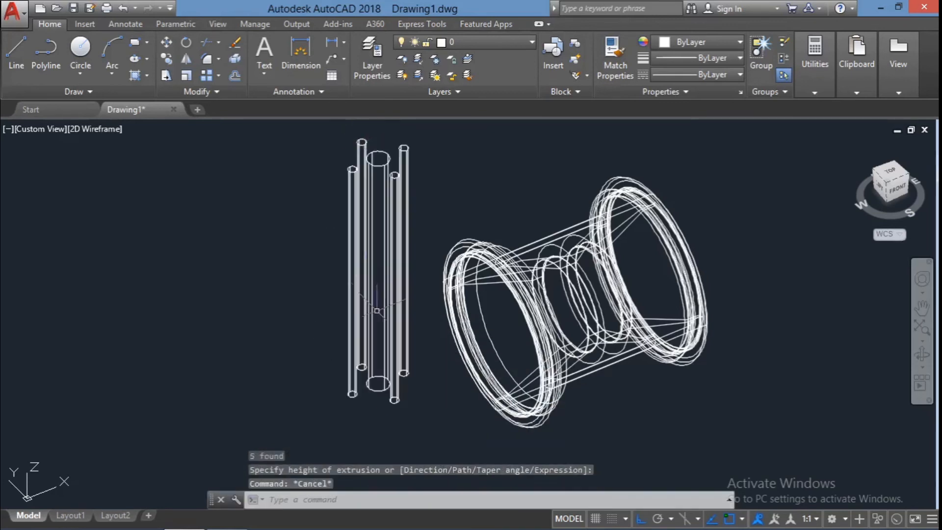
{"action": "left_click_drag", "start_coordinate": [428, 415], "coordinate": [319, 337]}
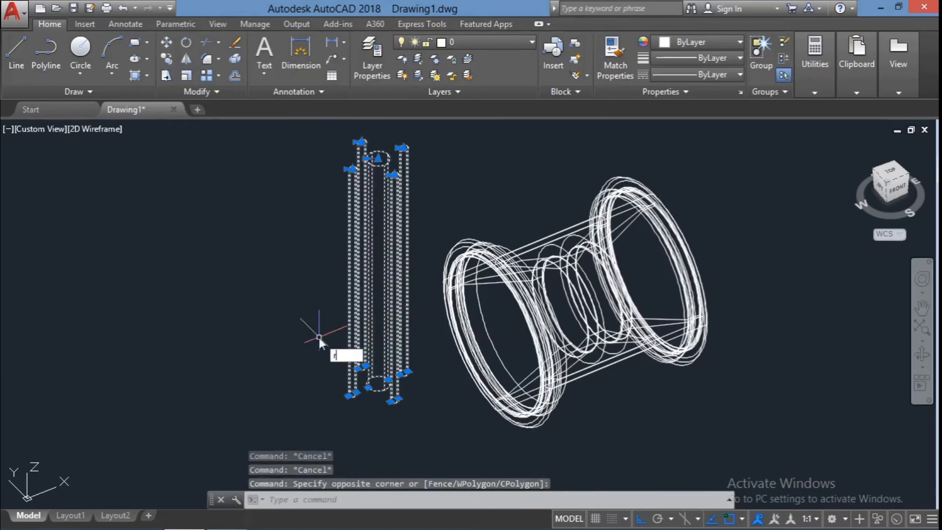
{"action": "type", "text": "r"}
{"action": "key", "text": "Down"}
{"action": "key", "text": "Return"}
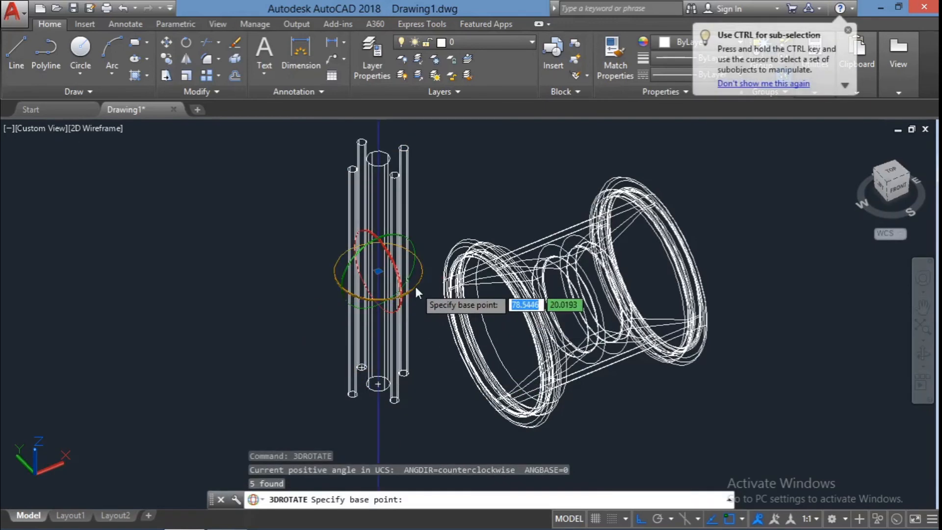
{"action": "left_click", "coordinate": [416, 289]}
{"action": "key", "text": "Escape"}
- Rotate the five cylinders in 3D about the Y axis so that they lie parallel to the wheel's axis
{"action": "key", "text": "Return"}
{"action": "left_click_drag", "start_coordinate": [419, 414], "coordinate": [326, 328]}
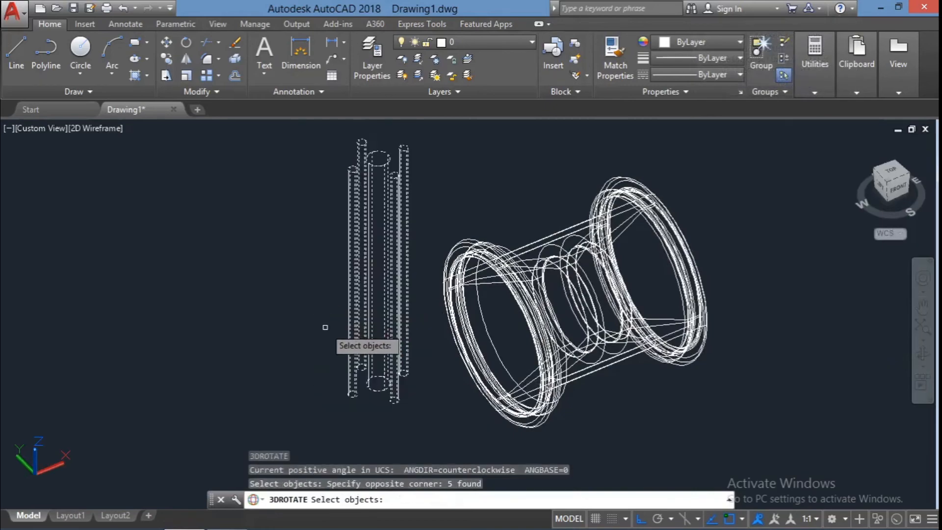
{"action": "key", "text": "Return"}
{"action": "left_click", "coordinate": [378, 236]}
{"action": "left_click", "coordinate": [366, 248]}
{"action": "key", "text": "Escape"}
{"action": "key", "text": "Escape"}
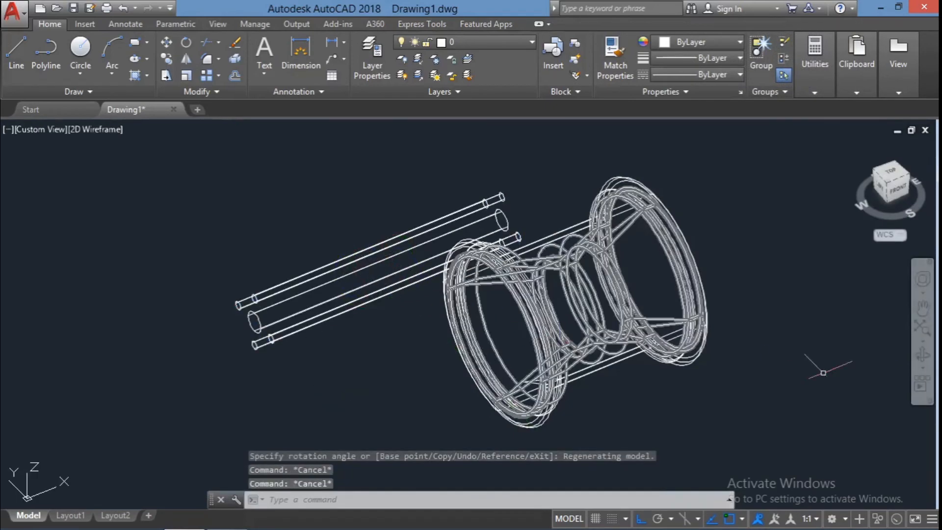
- Turn the model toward the wheel's open end and display it in the Shaded visual style
{"action": "left_click", "coordinate": [923, 353]}
{"action": "left_click_drag", "start_coordinate": [854, 368], "coordinate": [761, 314]}
{"action": "key", "text": "Escape"}
{"action": "key", "text": "Escape"}
{"action": "mouse_move", "coordinate": [844, 373]}
{"action": "middle_mouse_down", "text": "shift"}
{"action": "mouse_move", "coordinate": [790, 379]}
{"action": "mouse_move", "coordinate": [793, 330]}
{"action": "mouse_move", "coordinate": [551, 311]}
{"action": "middle_mouse_up", "text": "shift"}
{"action": "left_click", "coordinate": [76, 129]}
{"action": "left_click", "coordinate": [98, 193]}
- Set the revolved outer ring's color to black
{"action": "left_click", "coordinate": [551, 311]}
{"action": "left_click", "coordinate": [697, 41]}
{"action": "key", "text": "Escape"}
{"action": "key", "text": "Escape"}
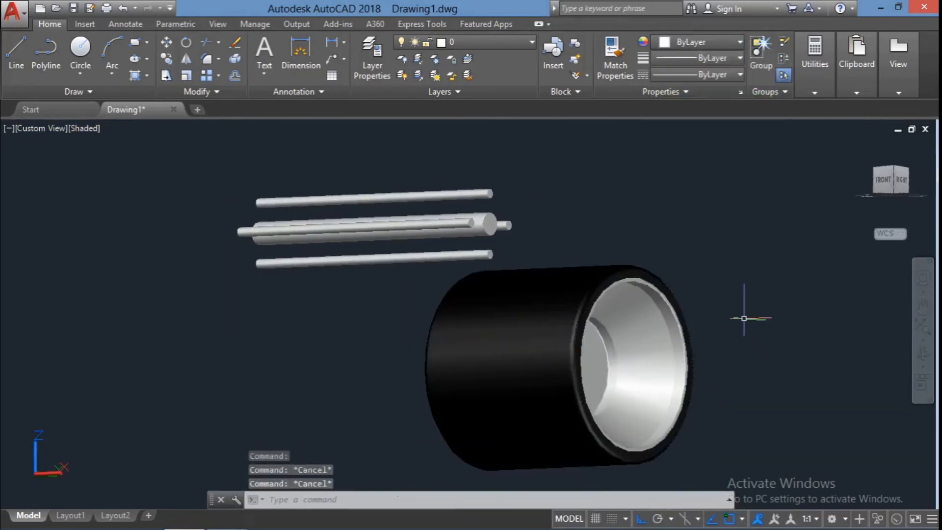
- Move the five cylinders by the center cylinder's end center onto the center of the wheel's hub face, with Ortho off
{"action": "left_click", "coordinate": [365, 290]}
{"action": "left_click", "coordinate": [260, 196]}
{"action": "type", "text": "m"}
{"action": "key", "text": "space"}
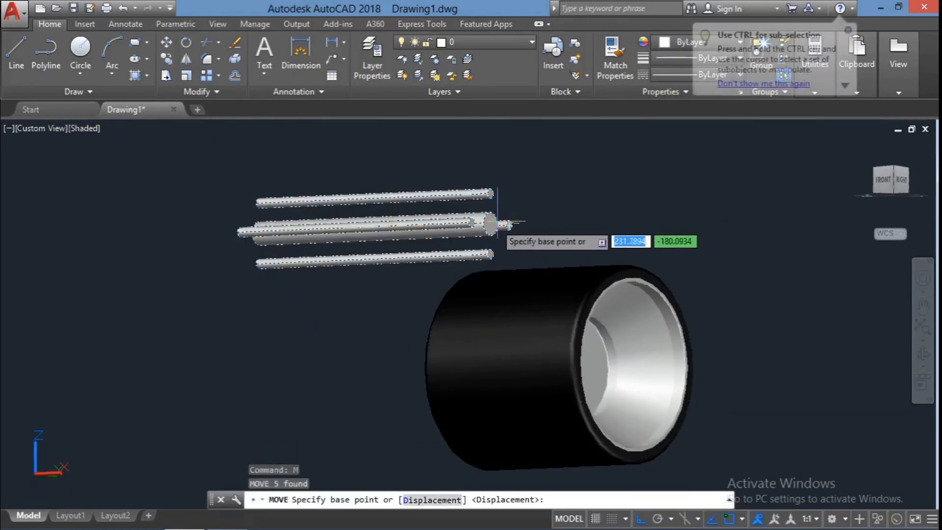
{"action": "left_click", "coordinate": [491, 225]}
{"action": "scroll", "coordinate": [618, 372], "scroll_direction": "up", "scroll_amount": 3}
{"action": "left_click", "coordinate": [923, 355]}
{"action": "left_click_drag", "start_coordinate": [859, 381], "coordinate": [814, 407]}
{"action": "key", "text": "Escape"}
{"action": "key", "text": "F8"}
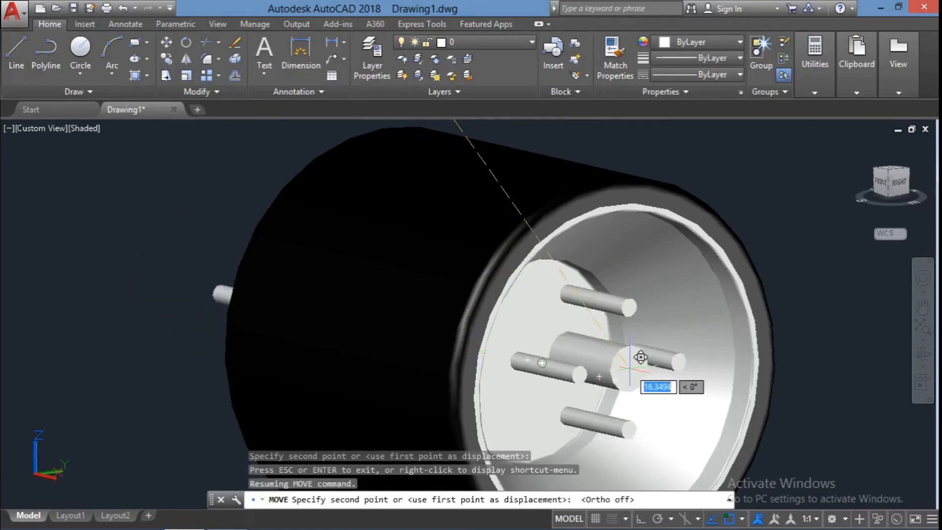
{"action": "left_click", "coordinate": [543, 364]}
- Subtract the center cylinder and the four bolt-hole cylinders from the wheel body
{"action": "left_click", "coordinate": [923, 355]}
{"action": "mouse_move", "coordinate": [871, 377]}
{"action": "left_mouse_down"}
{"action": "mouse_move", "coordinate": [814, 395]}
{"action": "mouse_move", "coordinate": [860, 388]}
{"action": "left_mouse_up"}
{"action": "key", "text": "Escape"}
{"action": "type", "text": "SU"}
{"action": "key", "text": "Return"}
{"action": "left_click", "coordinate": [536, 306]}
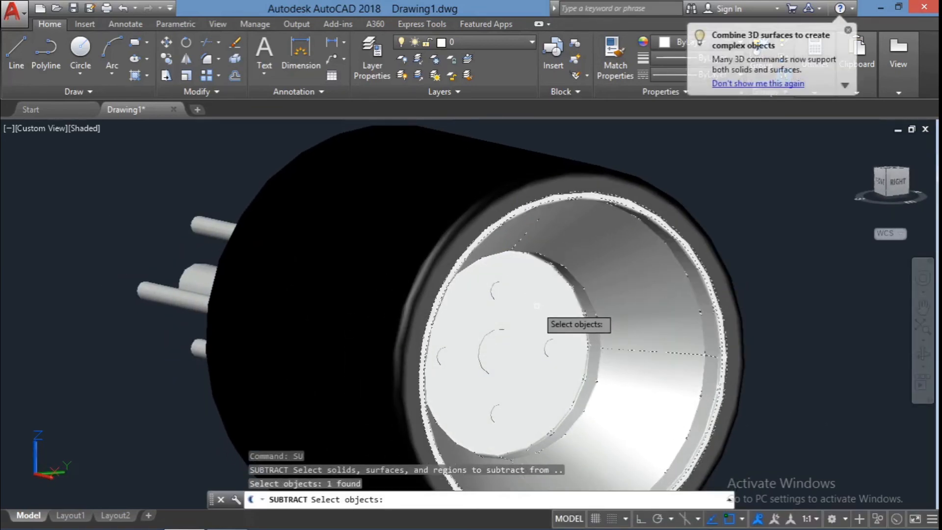
{"action": "left_click", "coordinate": [500, 414]}
{"action": "left_click", "coordinate": [444, 357]}
{"action": "left_click", "coordinate": [559, 350]}
{"action": "key", "text": "Return"}
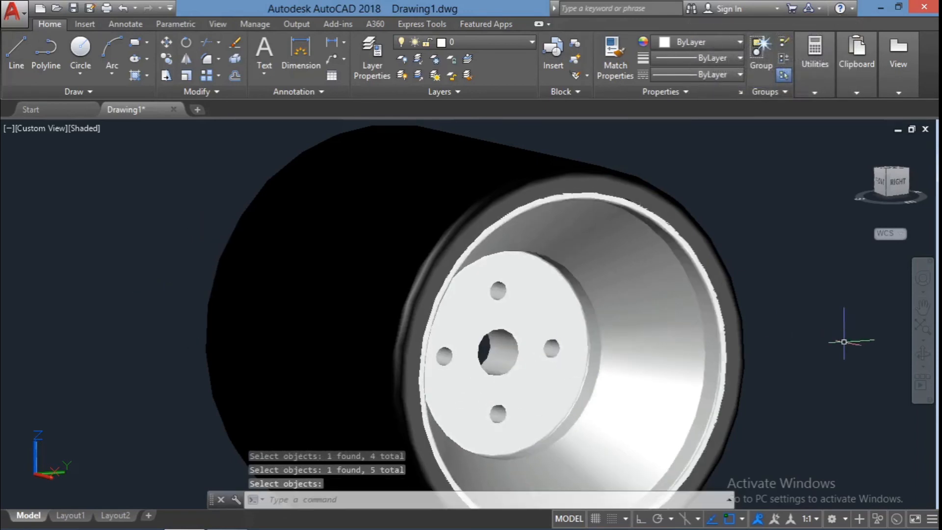
- Turn the wheel to its opposite side and set the wheel body's color to white
{"action": "scroll", "coordinate": [845, 341], "scroll_direction": "down", "scroll_amount": 2}
{"action": "key", "text": "Escape"}
{"action": "key", "text": "Escape"}
{"action": "key", "text": "Escape"}
{"action": "left_click", "coordinate": [922, 357]}
{"action": "left_click_drag", "start_coordinate": [456, 341], "coordinate": [631, 367]}
{"action": "key", "text": "Escape"}
{"action": "left_click", "coordinate": [746, 368]}
{"action": "left_click", "coordinate": [739, 43]}
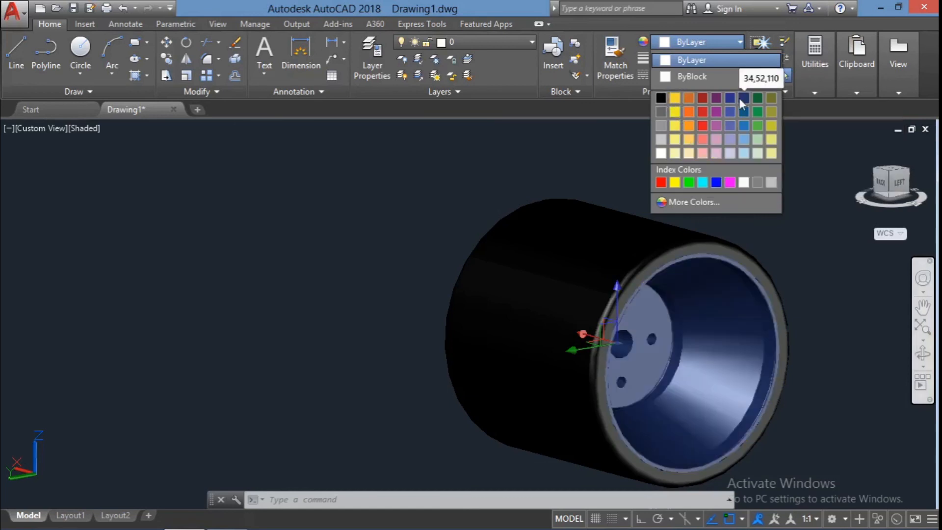
{"action": "left_click", "coordinate": [665, 152]}
{"action": "left_click", "coordinate": [831, 314]}
{"action": "key", "text": "Escape"}
{"action": "key", "text": "Escape"}
{"action": "key", "text": "Escape"}
{"action": "key", "text": "Escape"}
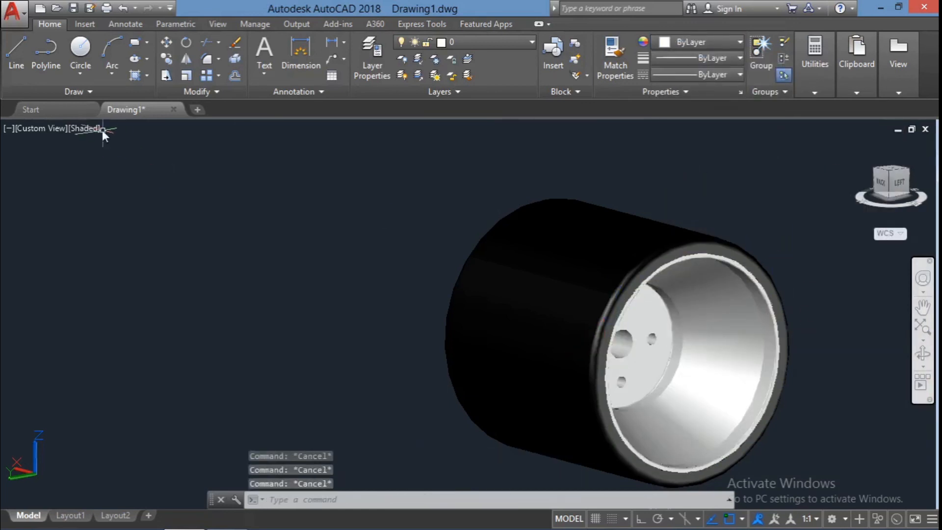
- Display the wheel in the Realistic visual style and center it in the view
{"action": "left_click", "coordinate": [94, 130]}
{"action": "left_click", "coordinate": [132, 209]}
{"action": "key", "text": "Escape"}
{"action": "middle_click_drag", "start_coordinate": [813, 347], "coordinate": [692, 294]}
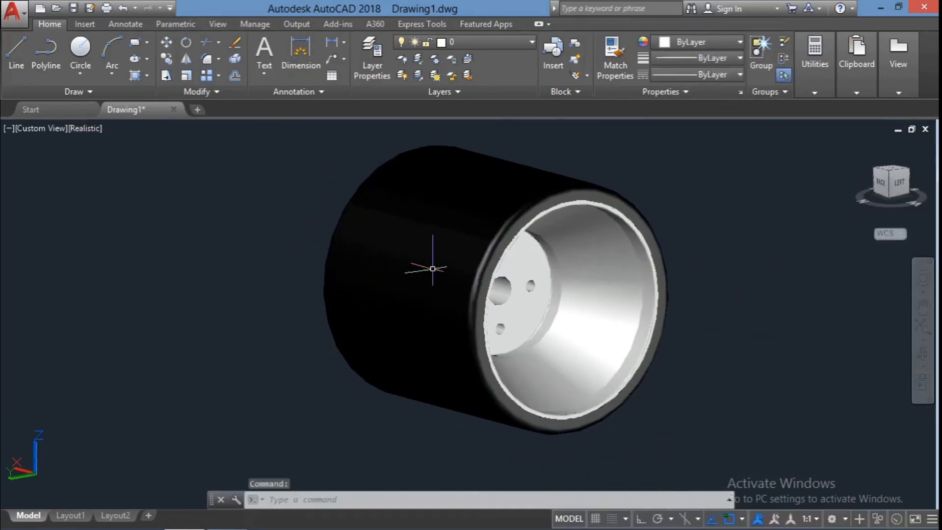
- Move the outer ring off to the side of the wheel body and undo the move
{"action": "key", "text": "Return"}
{"action": "left_click", "coordinate": [496, 290]}
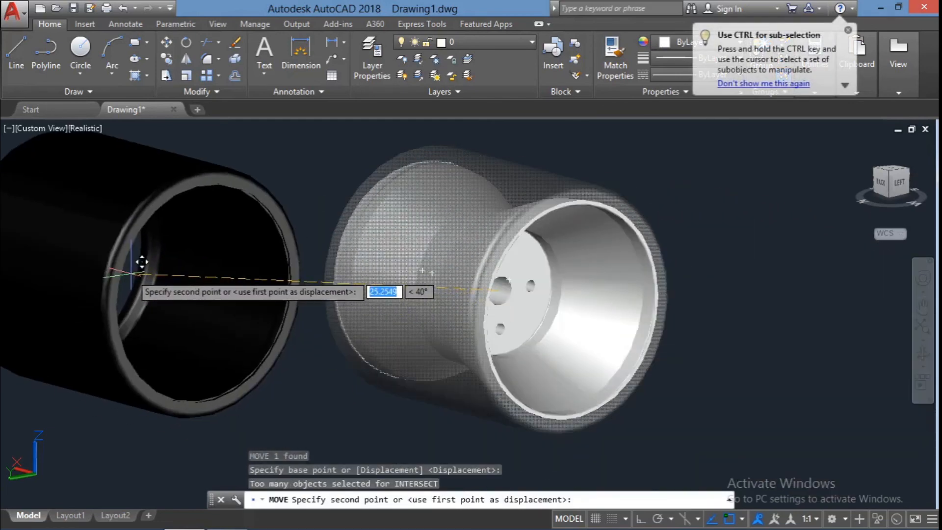
{"action": "left_click", "coordinate": [140, 273]}
{"action": "key", "text": "Escape"}
{"action": "scroll", "coordinate": [170, 286], "scroll_direction": "down", "scroll_amount": 3}
{"action": "middle_click_drag", "start_coordinate": [444, 337], "coordinate": [238, 325], "text": "shift"}
{"action": "key", "text": "Escape"}
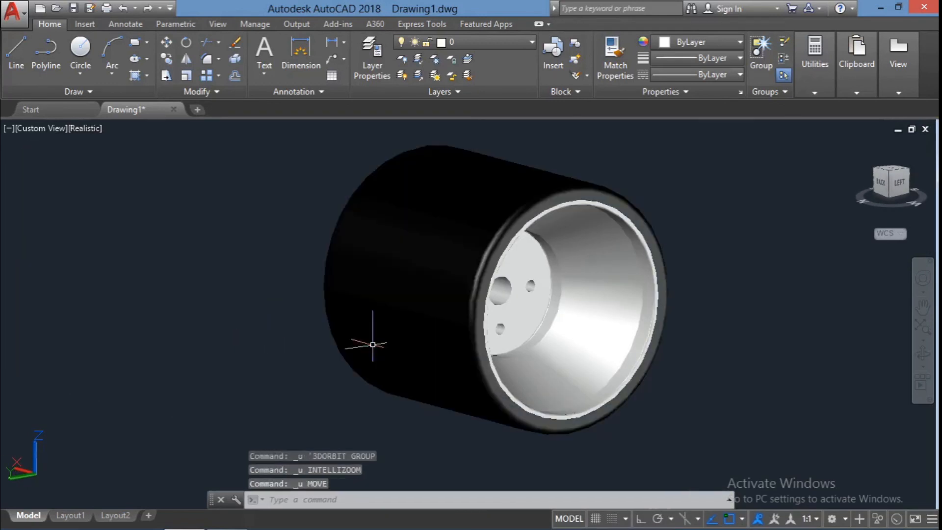
- Examine the finished wheel, its outer ring and its hub holes from several angles
{"action": "middle_click_drag", "start_coordinate": [370, 341], "coordinate": [666, 273], "text": "shift"}
{"action": "key", "text": "Escape"}
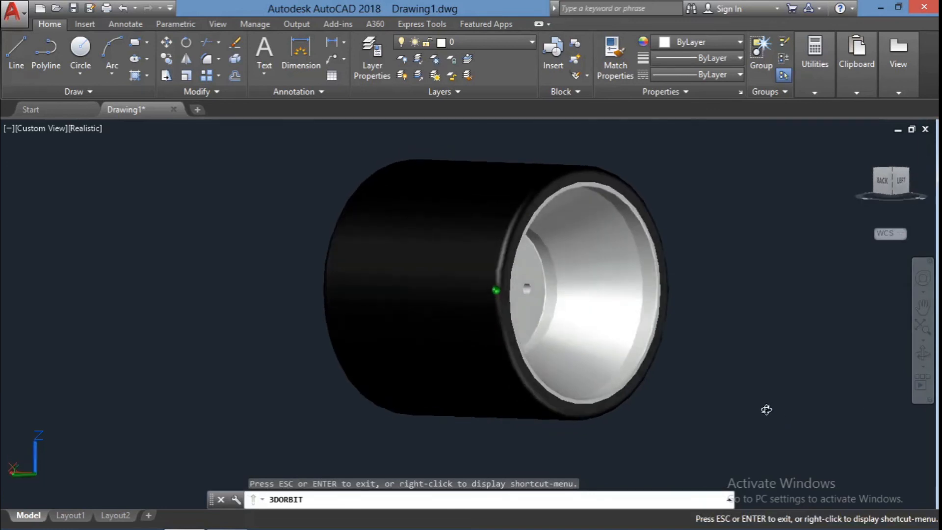
{"action": "left_click_drag", "start_coordinate": [767, 410], "coordinate": [731, 386]}
{"action": "left_click_drag", "start_coordinate": [494, 333], "coordinate": [582, 253]}
{"action": "middle_click_drag", "start_coordinate": [581, 253], "coordinate": [540, 374], "text": "shift"}
{"action": "key", "text": "Escape"}
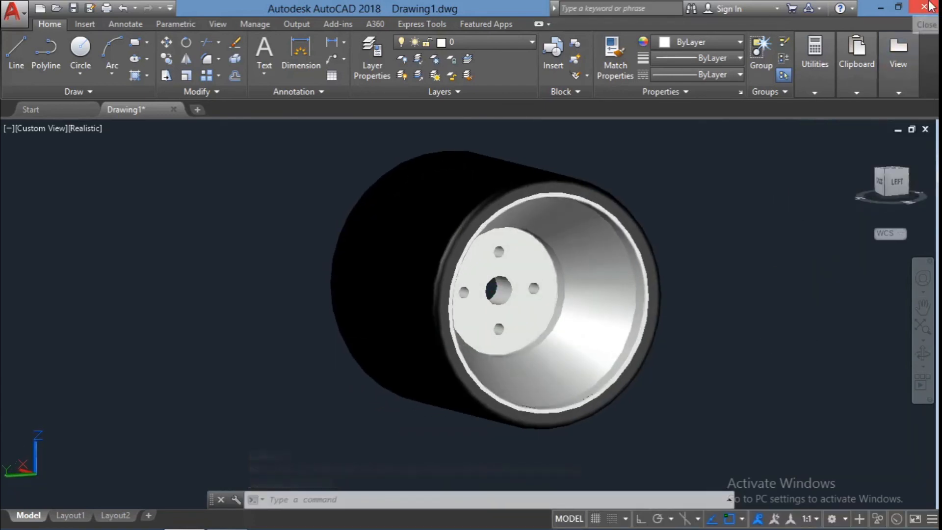